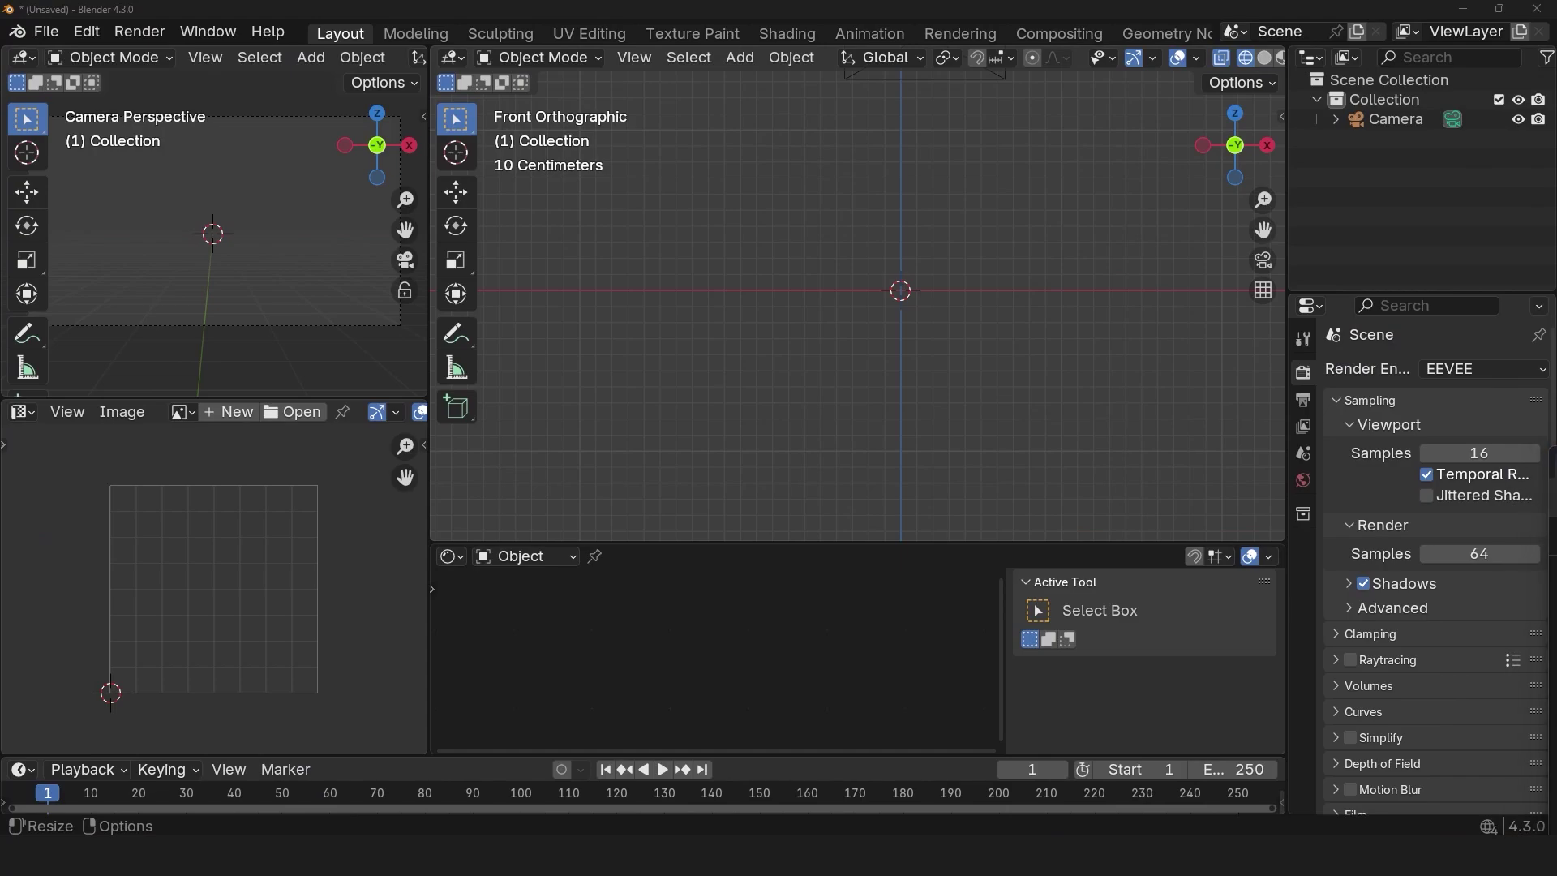
Place the Blender logo image in the front view, scale it, and move it slightly down
{"action": "left_click_drag", "start_coordinate": [926, 302], "coordinate": [926, 304]}
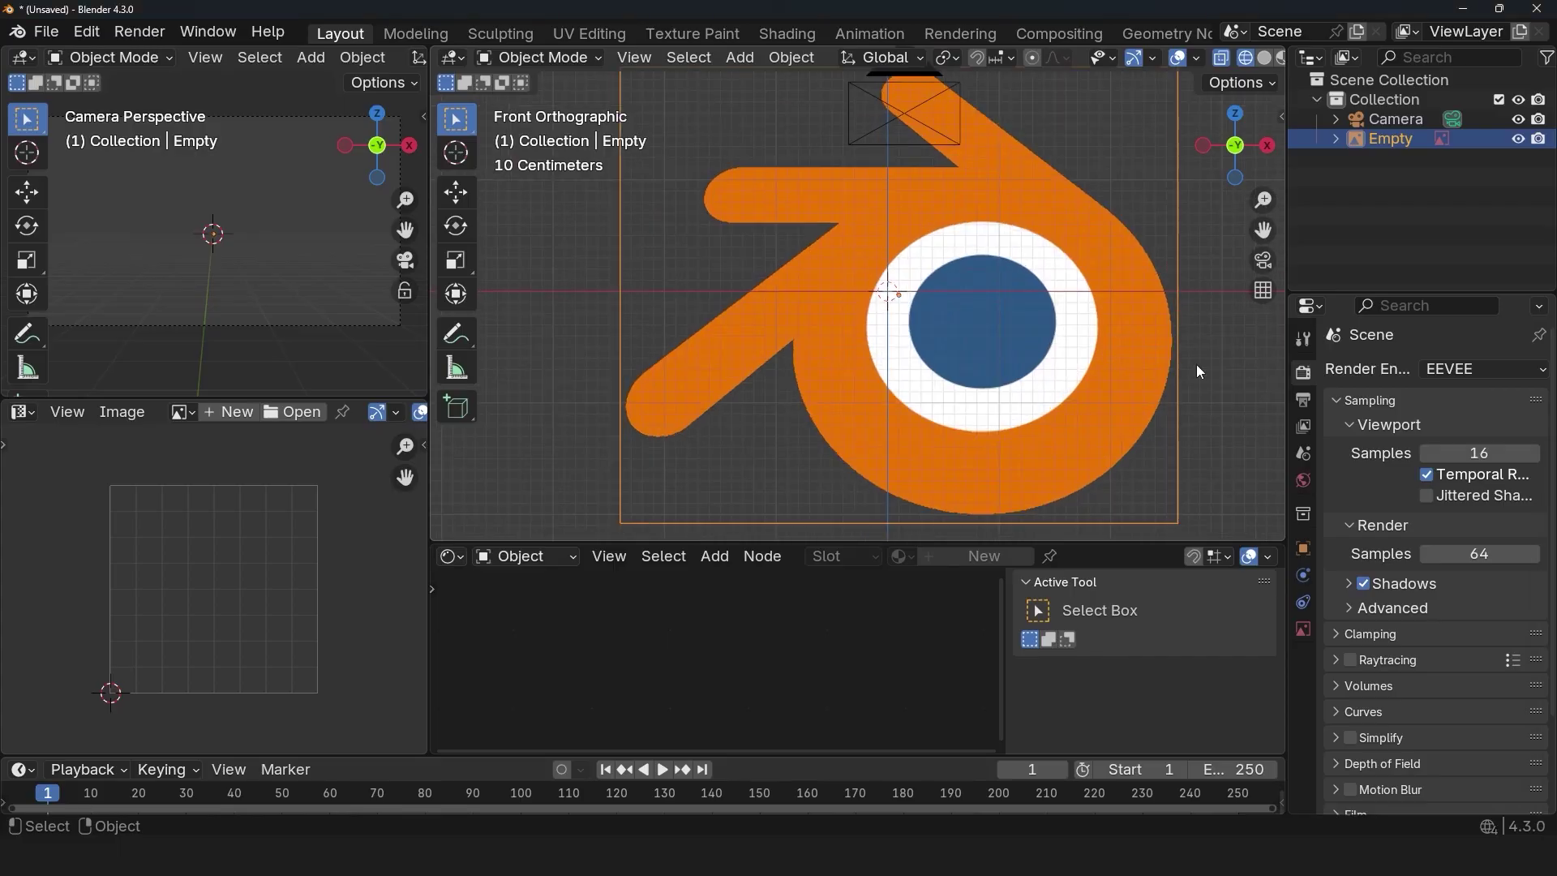
{"action": "key", "text": "s"}
{"action": "left_click", "coordinate": [978, 302]}
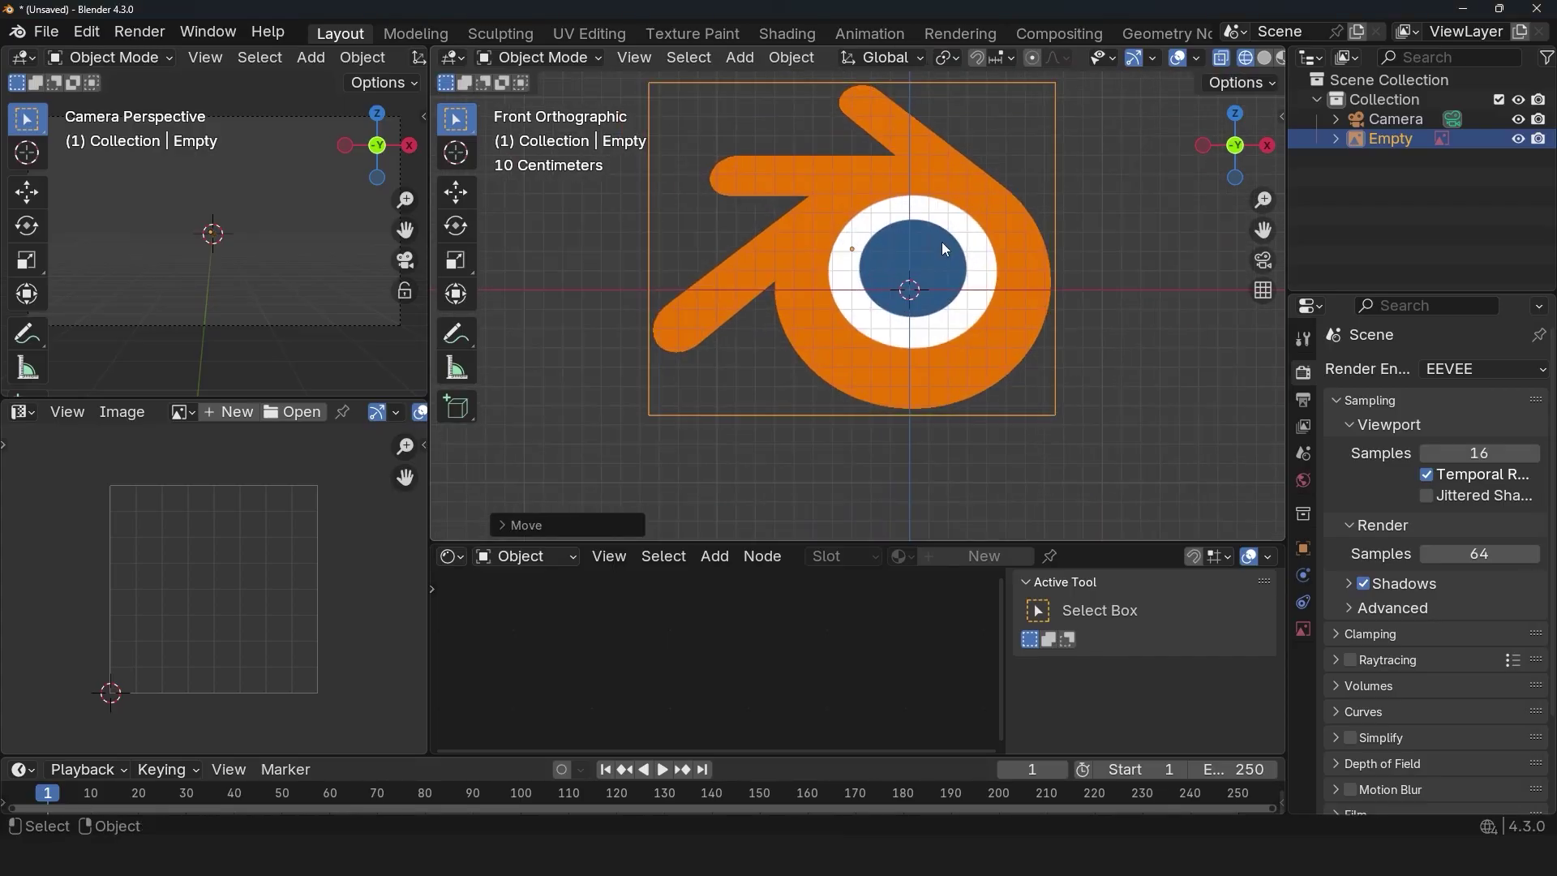
{"action": "key", "text": "g"}
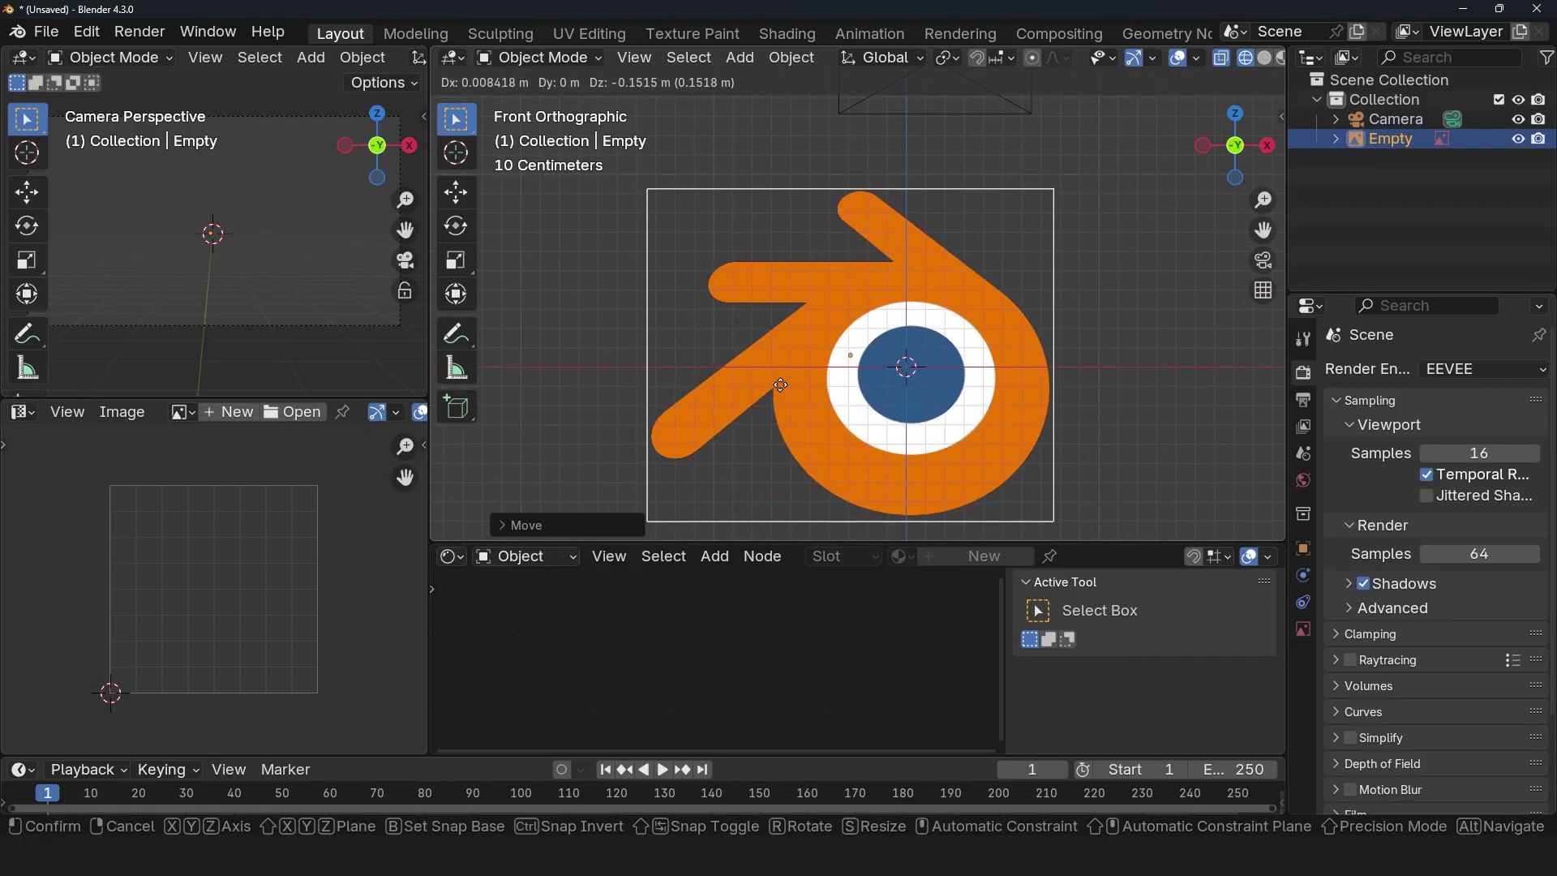
{"action": "left_click", "coordinate": [780, 381]}
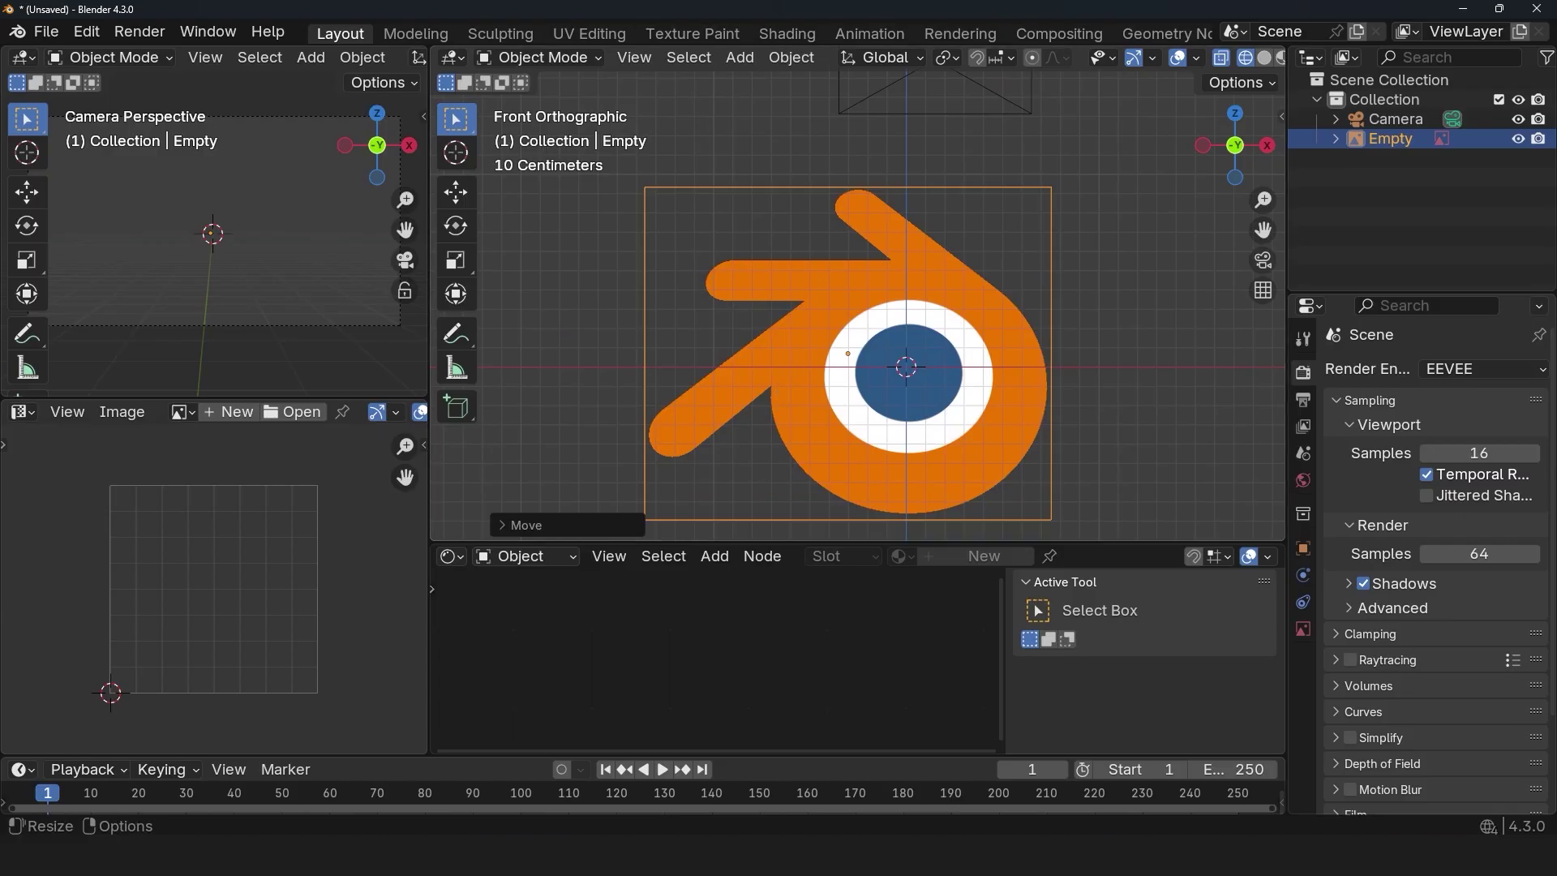
{"action": "left_click", "coordinate": [44, 32]}
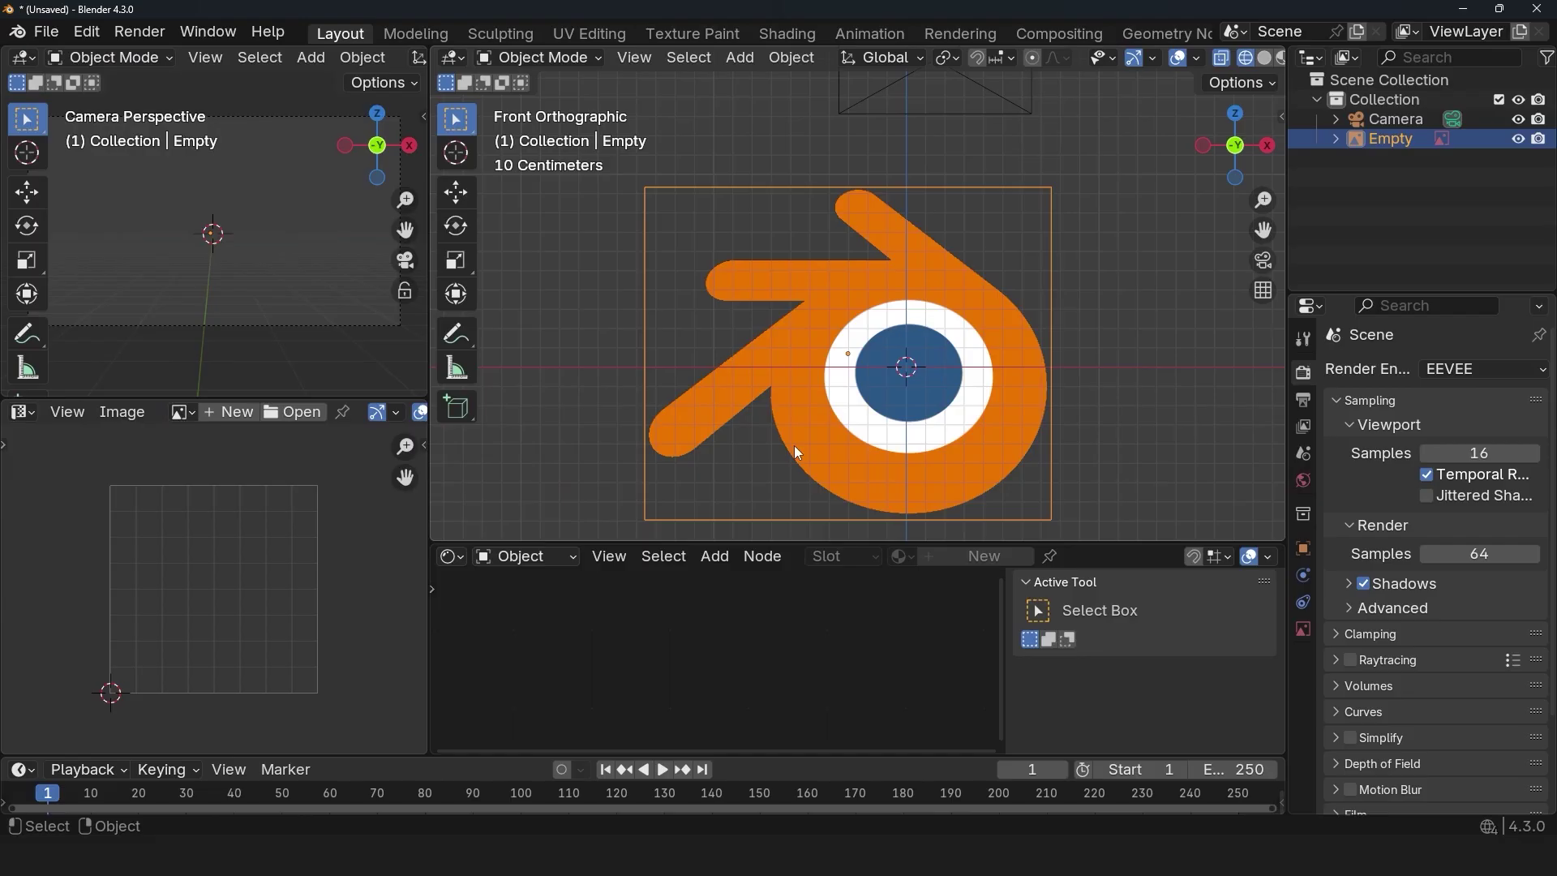
{"action": "scroll", "coordinate": [821, 225], "scroll_direction": "up", "scroll_amount": 2}
Add a Bézier circle curve rotated 90° on X for tracing the logo
{"action": "key", "text": "shift+a"}
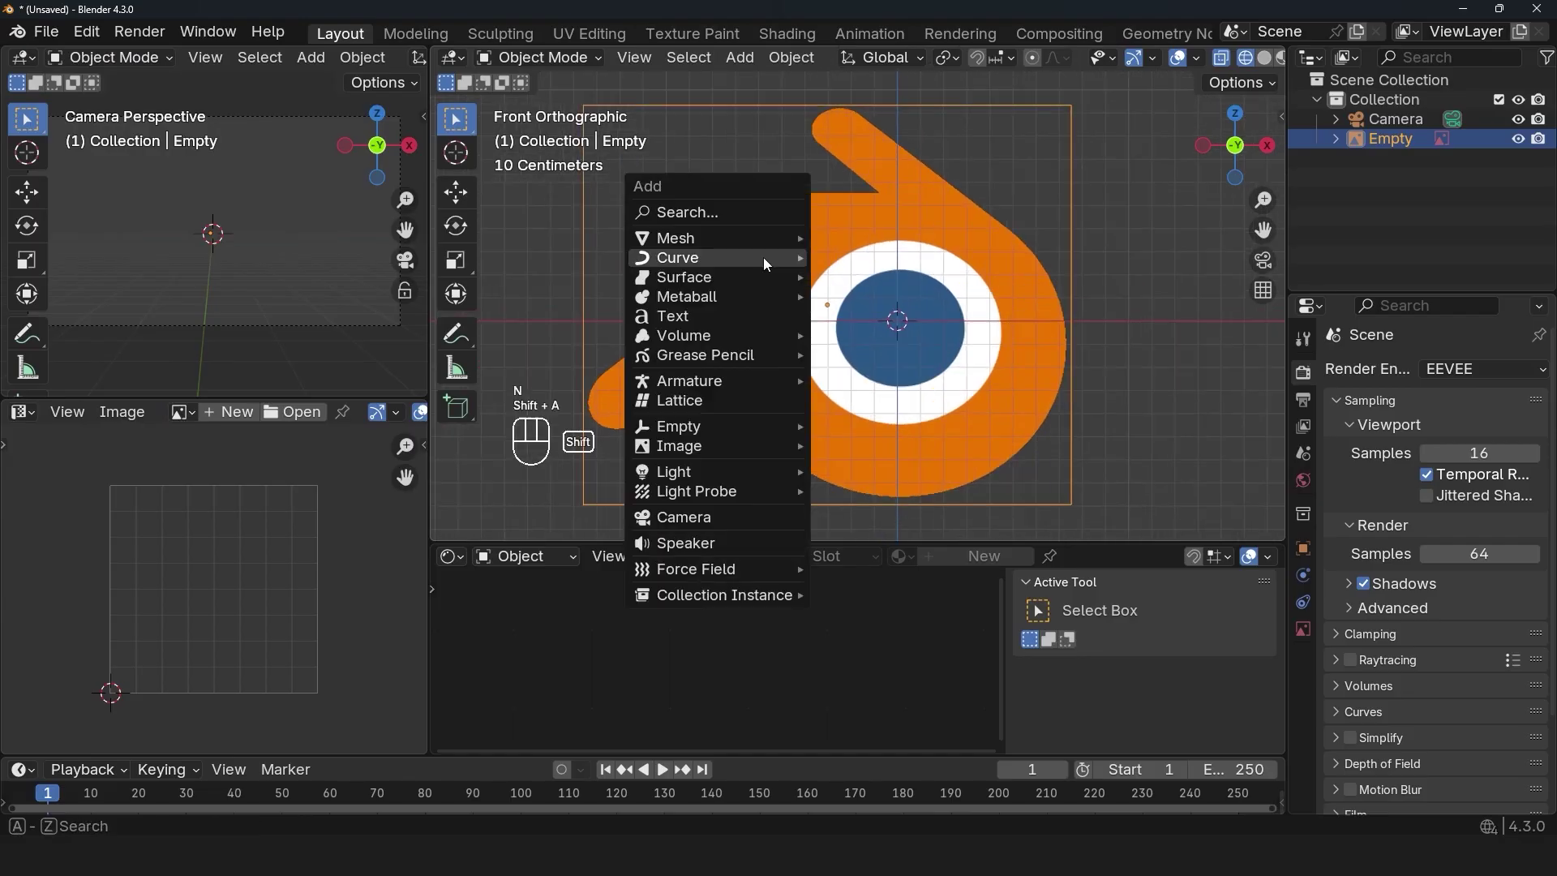
{"action": "mouse_move", "coordinate": [678, 259]}
{"action": "left_click", "coordinate": [887, 275]}
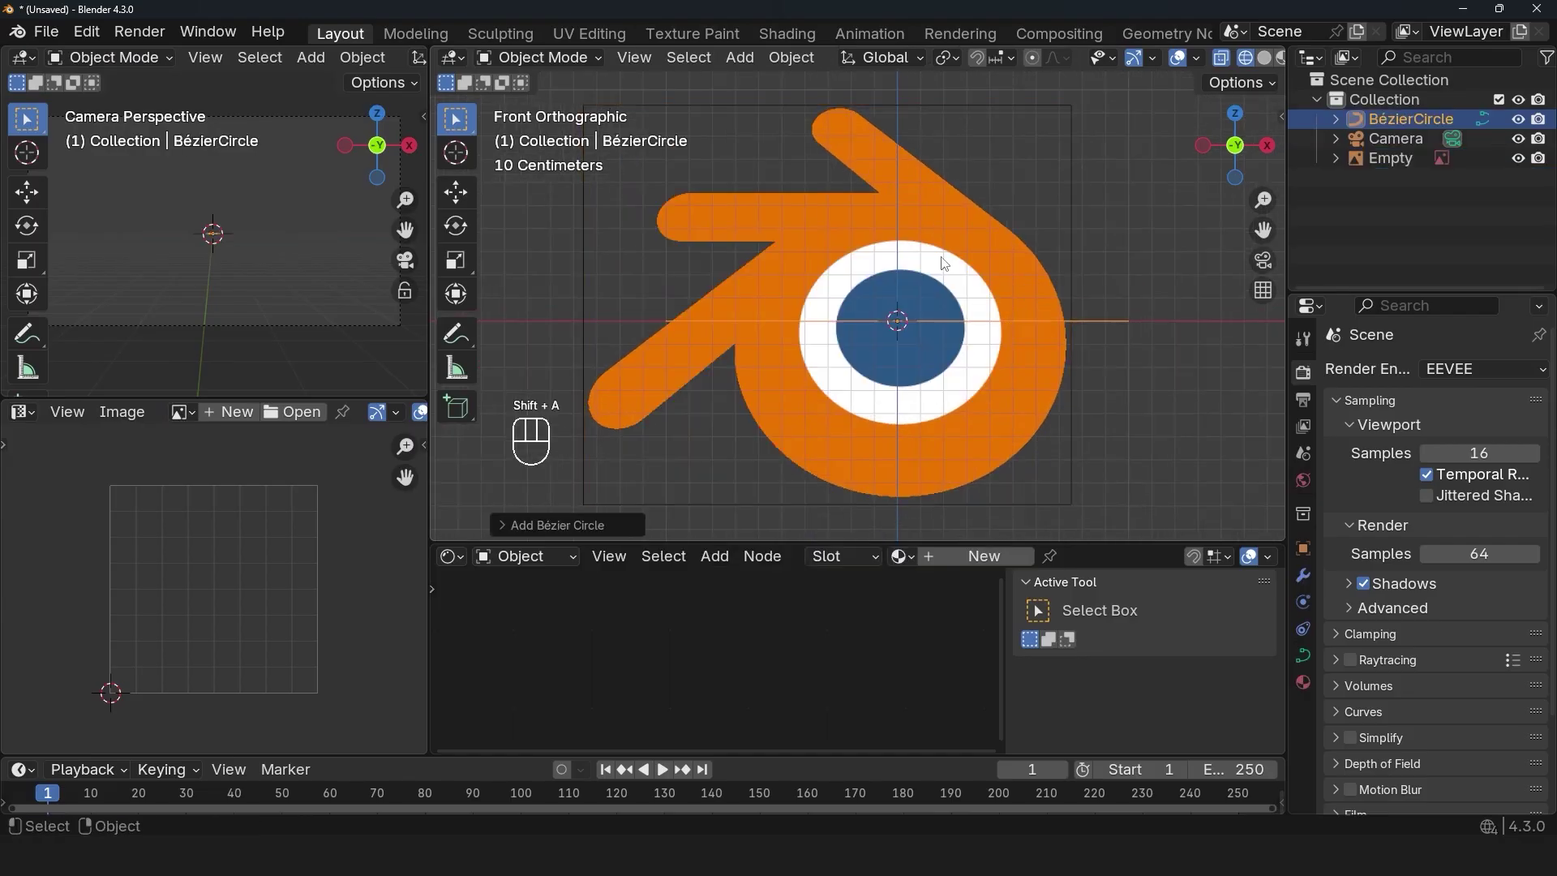
{"action": "type", "text": "90"}
{"action": "left_click", "coordinate": [1045, 255]}
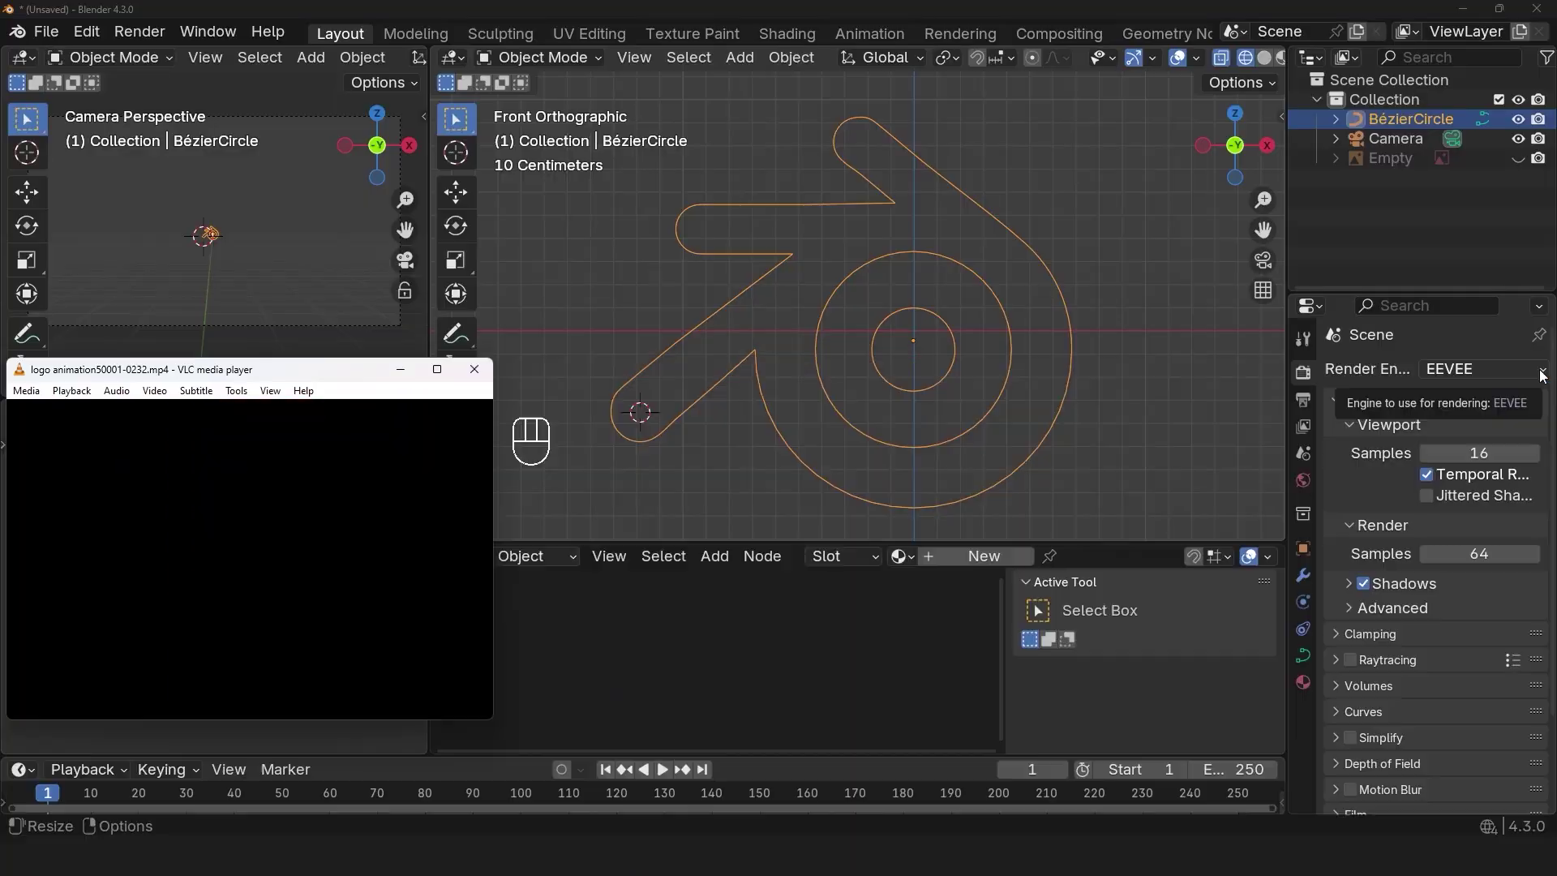
Clear the curve's rotation, frame it from the top, and create a new geometry node tree
{"action": "left_click", "coordinate": [1165, 34]}
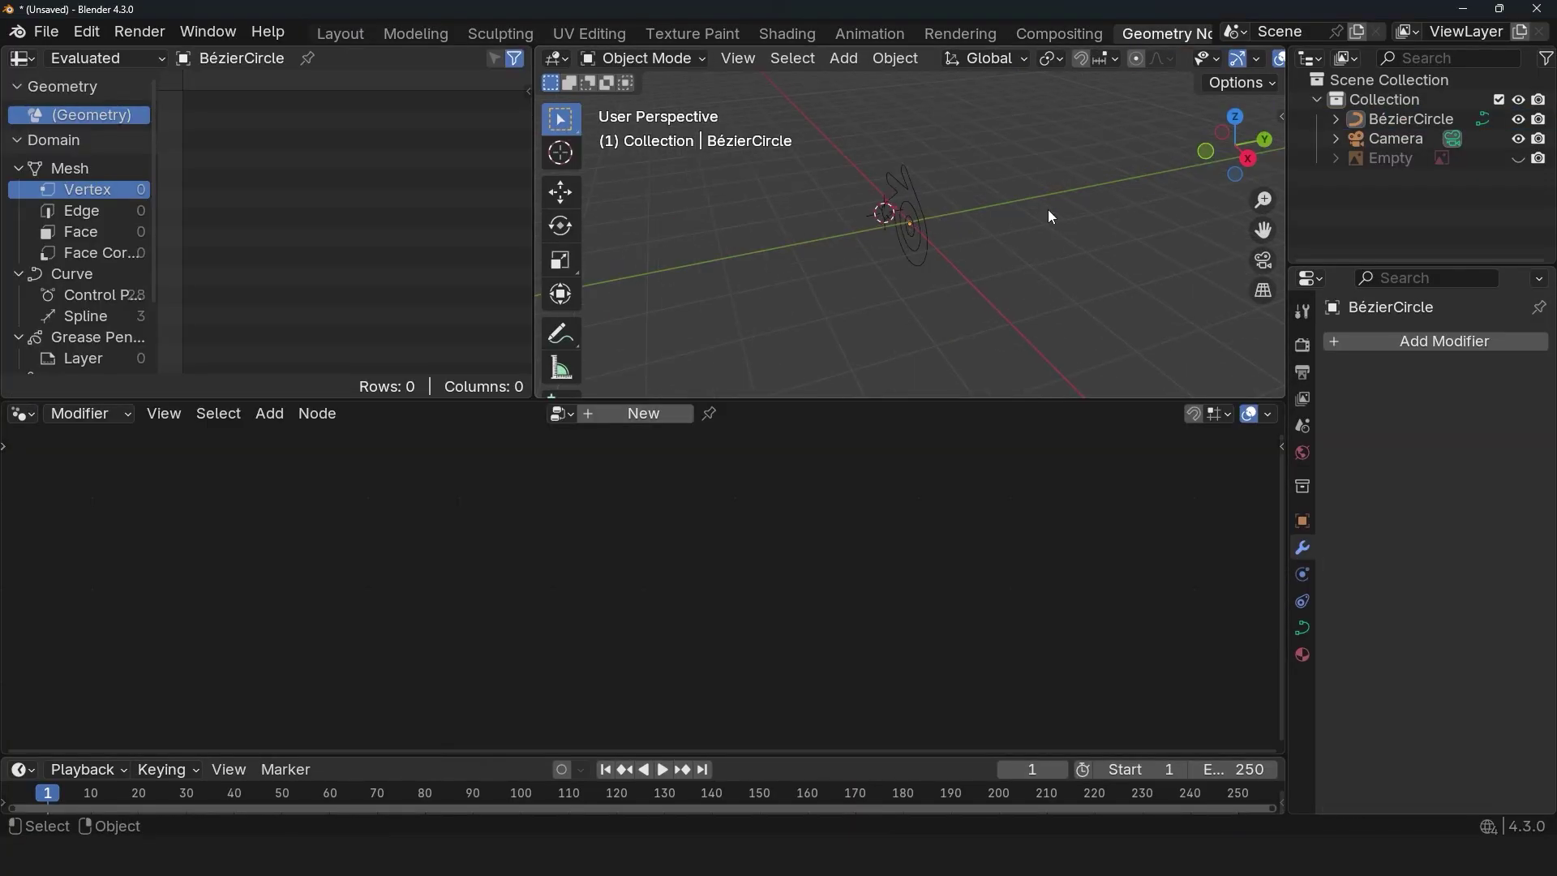
{"action": "key", "text": "alt+r"}
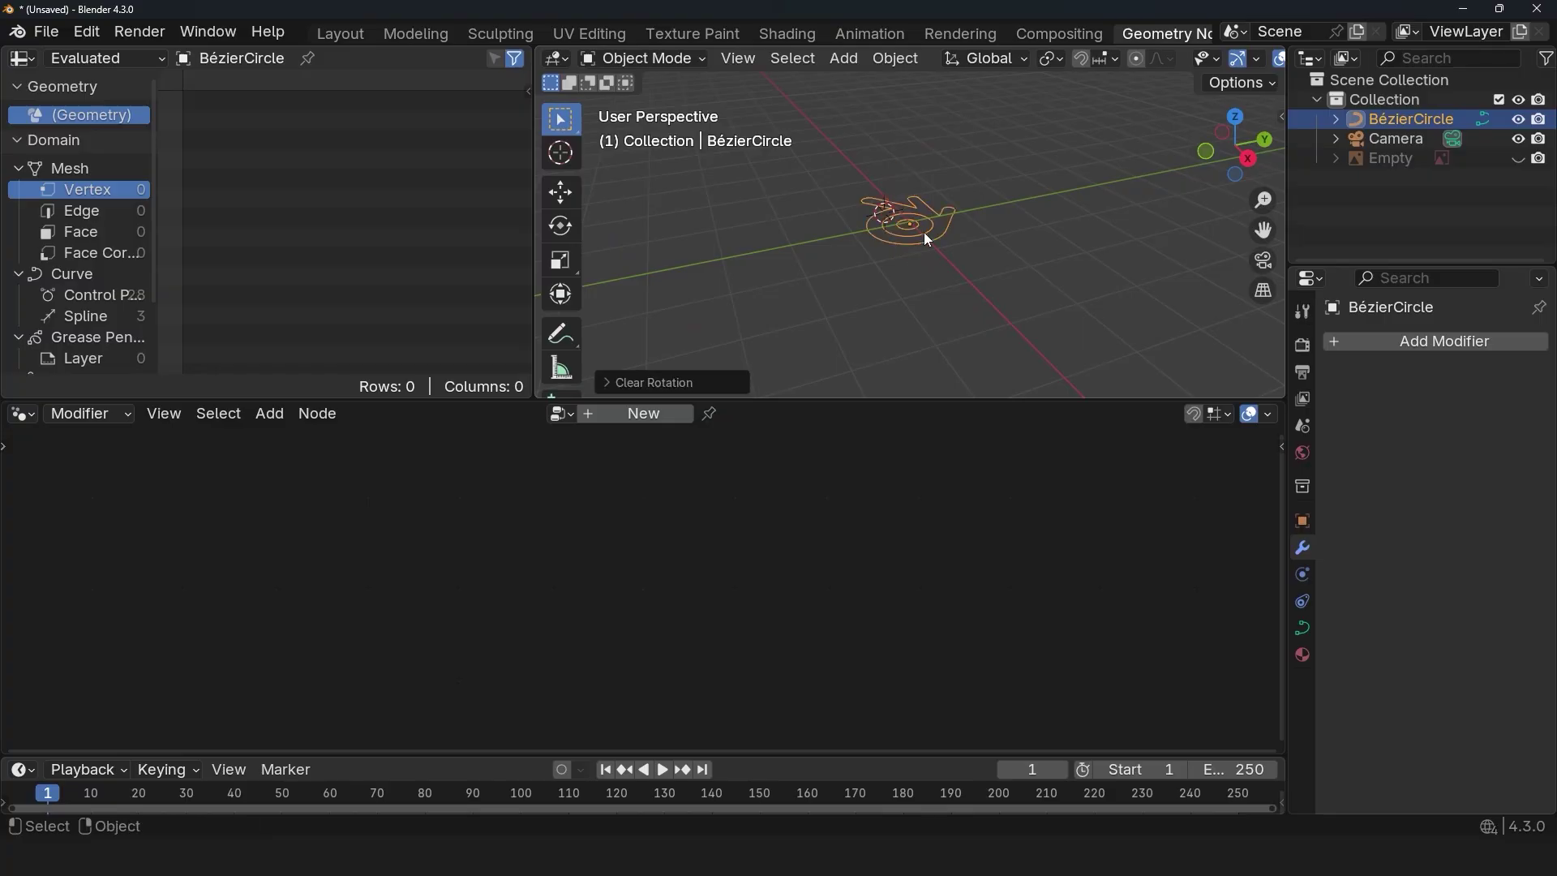
{"action": "key", "text": "KP_7"}
{"action": "key", "text": "KP_Decimal"}
{"action": "left_click", "coordinate": [641, 413]}
Add Curve to Mesh with a Curve Circle profile of resolution 4 and smaller radius
{"action": "key", "text": "shift+a"}
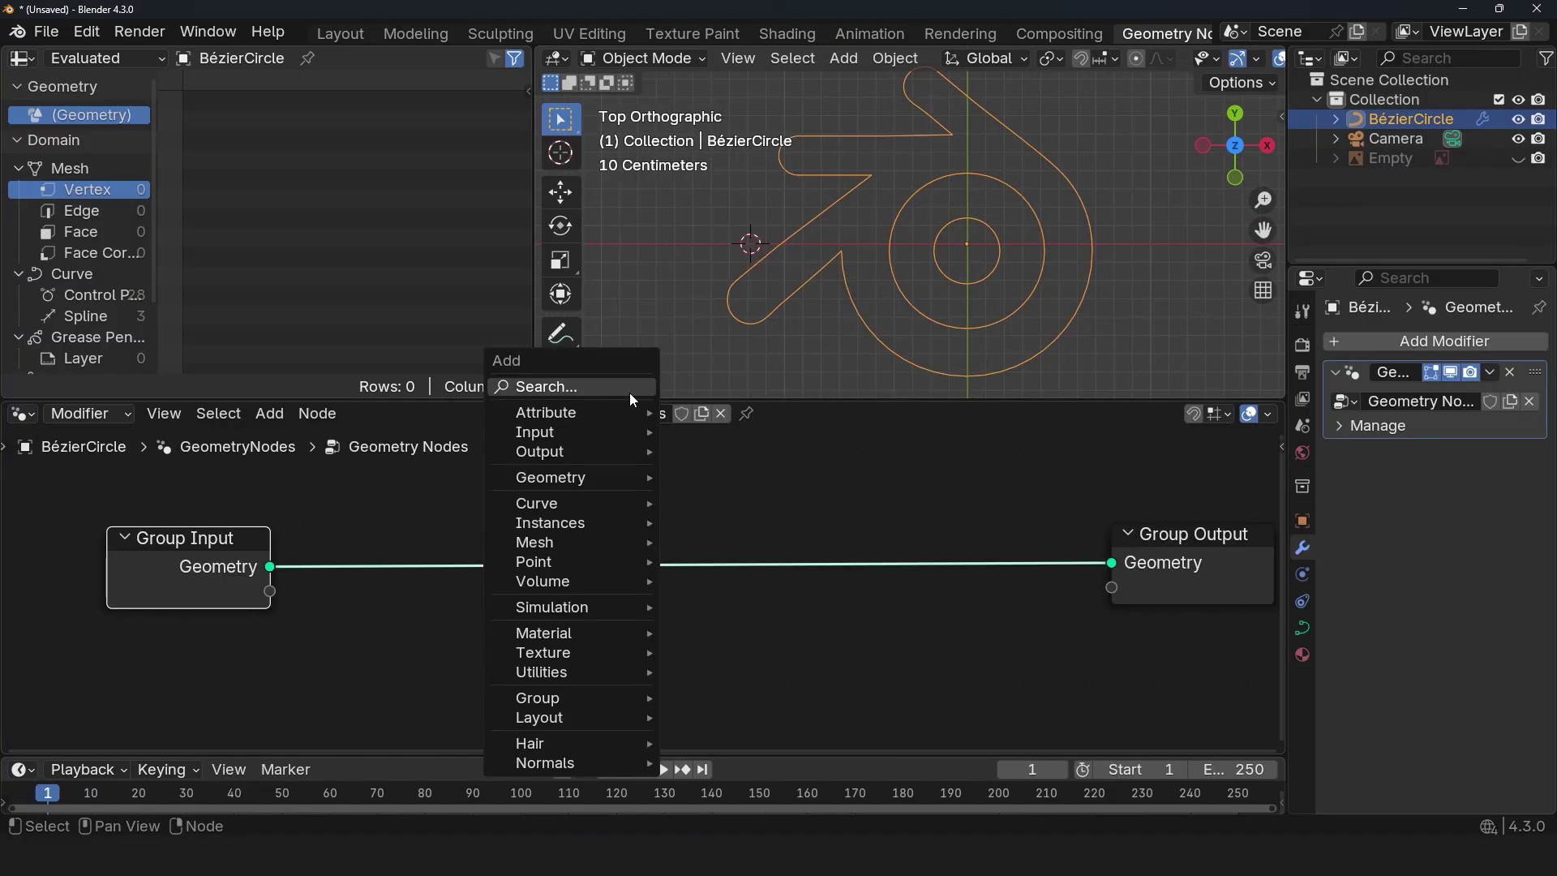
{"action": "left_click", "coordinate": [821, 382]}
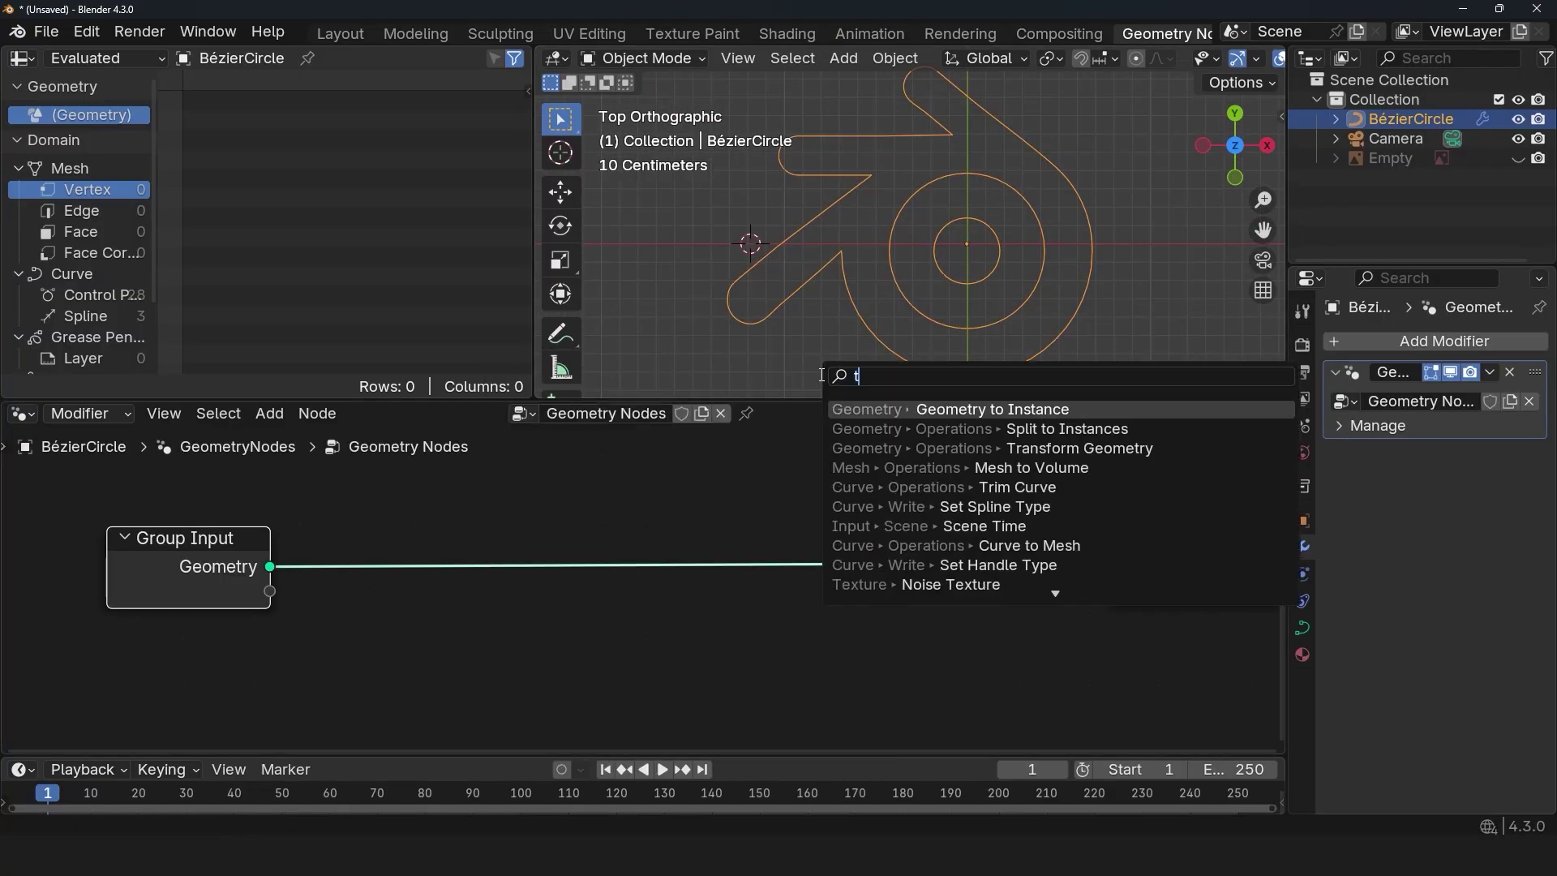
{"action": "left_click", "coordinate": [1027, 429]}
{"action": "left_click", "coordinate": [858, 517]}
{"action": "type", "text": "c"}
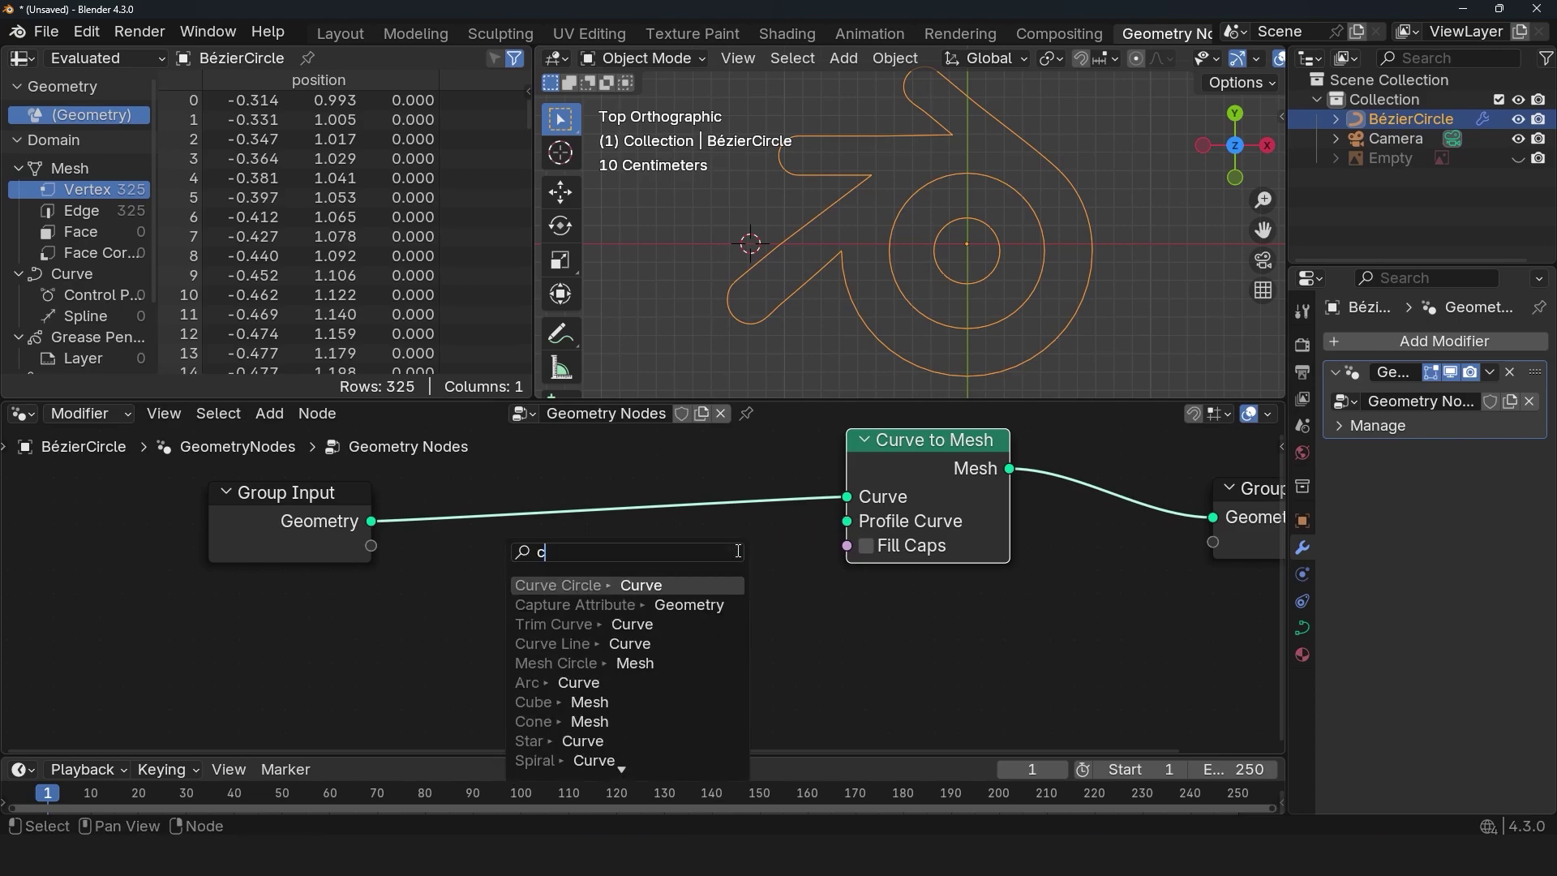
{"action": "key", "text": "Return"}
{"action": "left_click", "coordinate": [634, 654]}
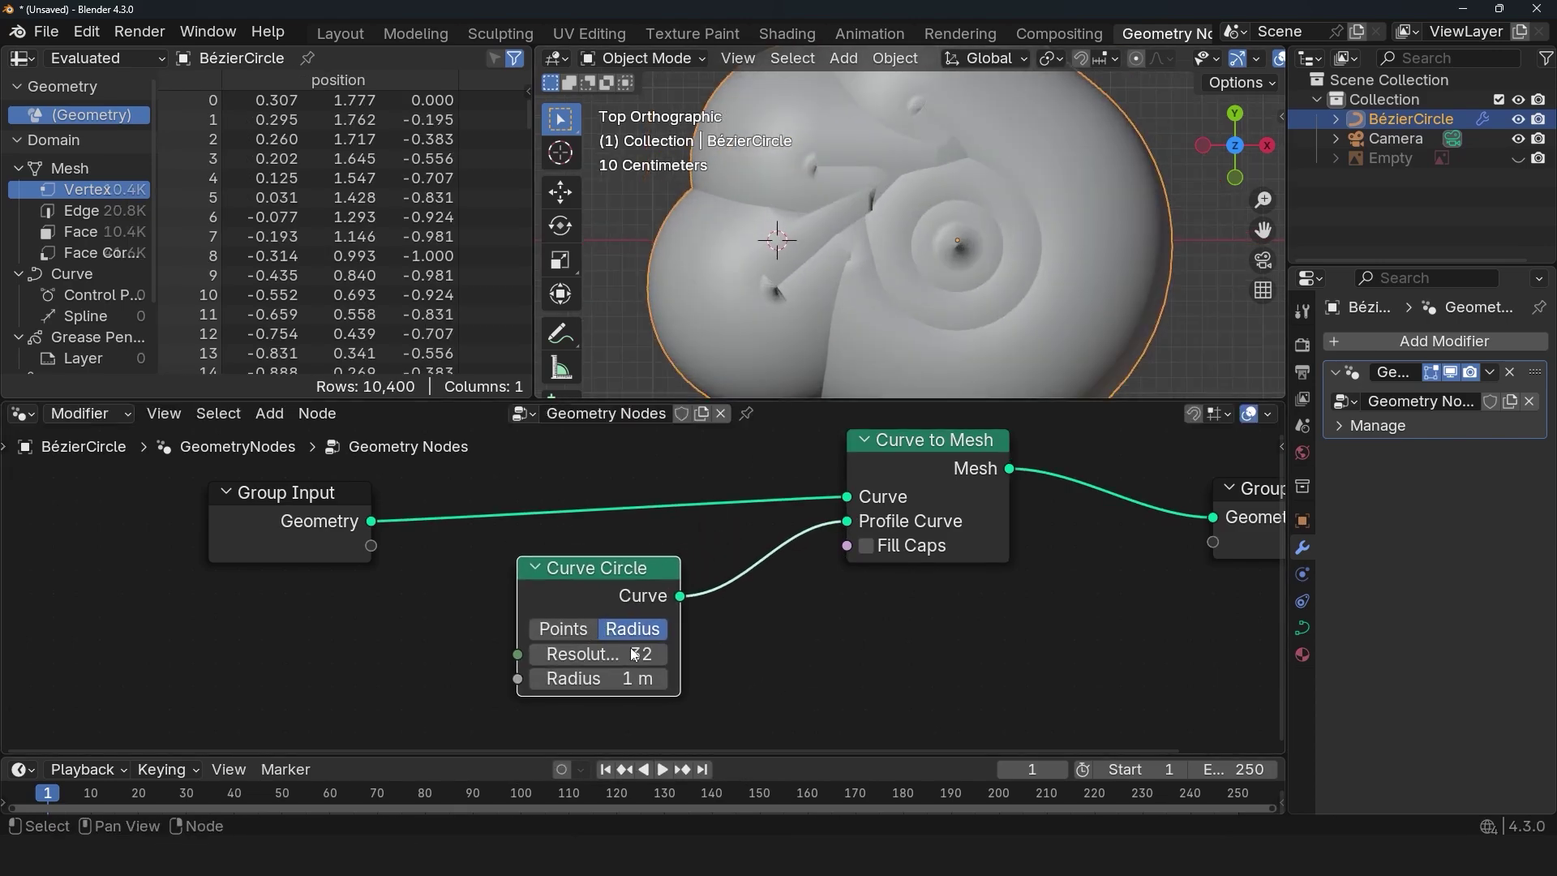
{"action": "left_click", "coordinate": [634, 653]}
{"action": "type", "text": "4"}
{"action": "key", "text": "Return"}
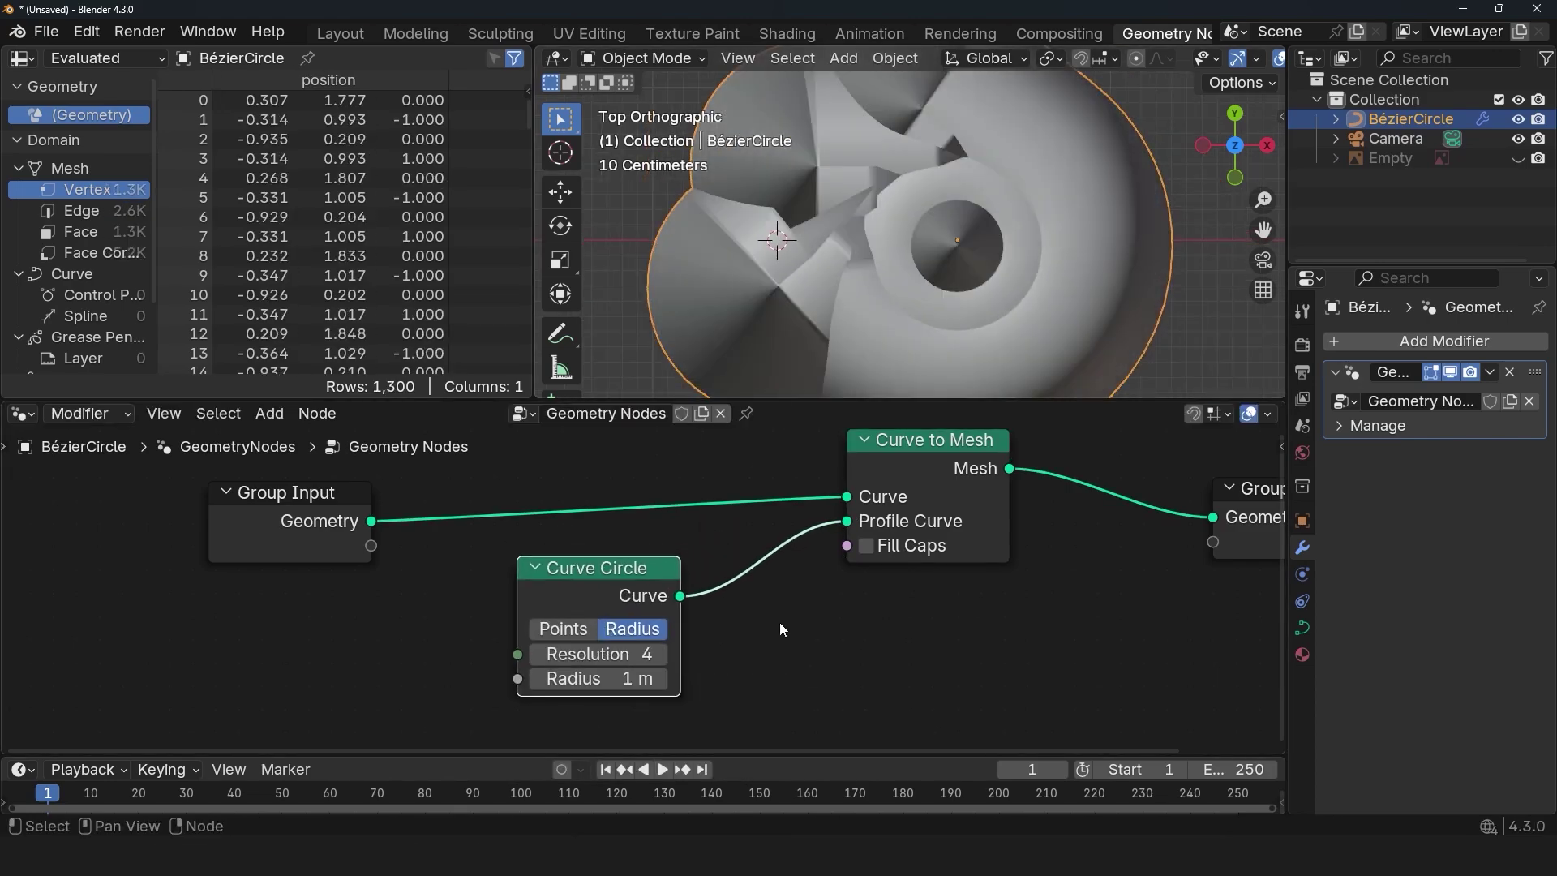
{"action": "left_click_drag", "start_coordinate": [599, 678], "coordinate": [554, 677]}
{"action": "type", "text": "sh"}
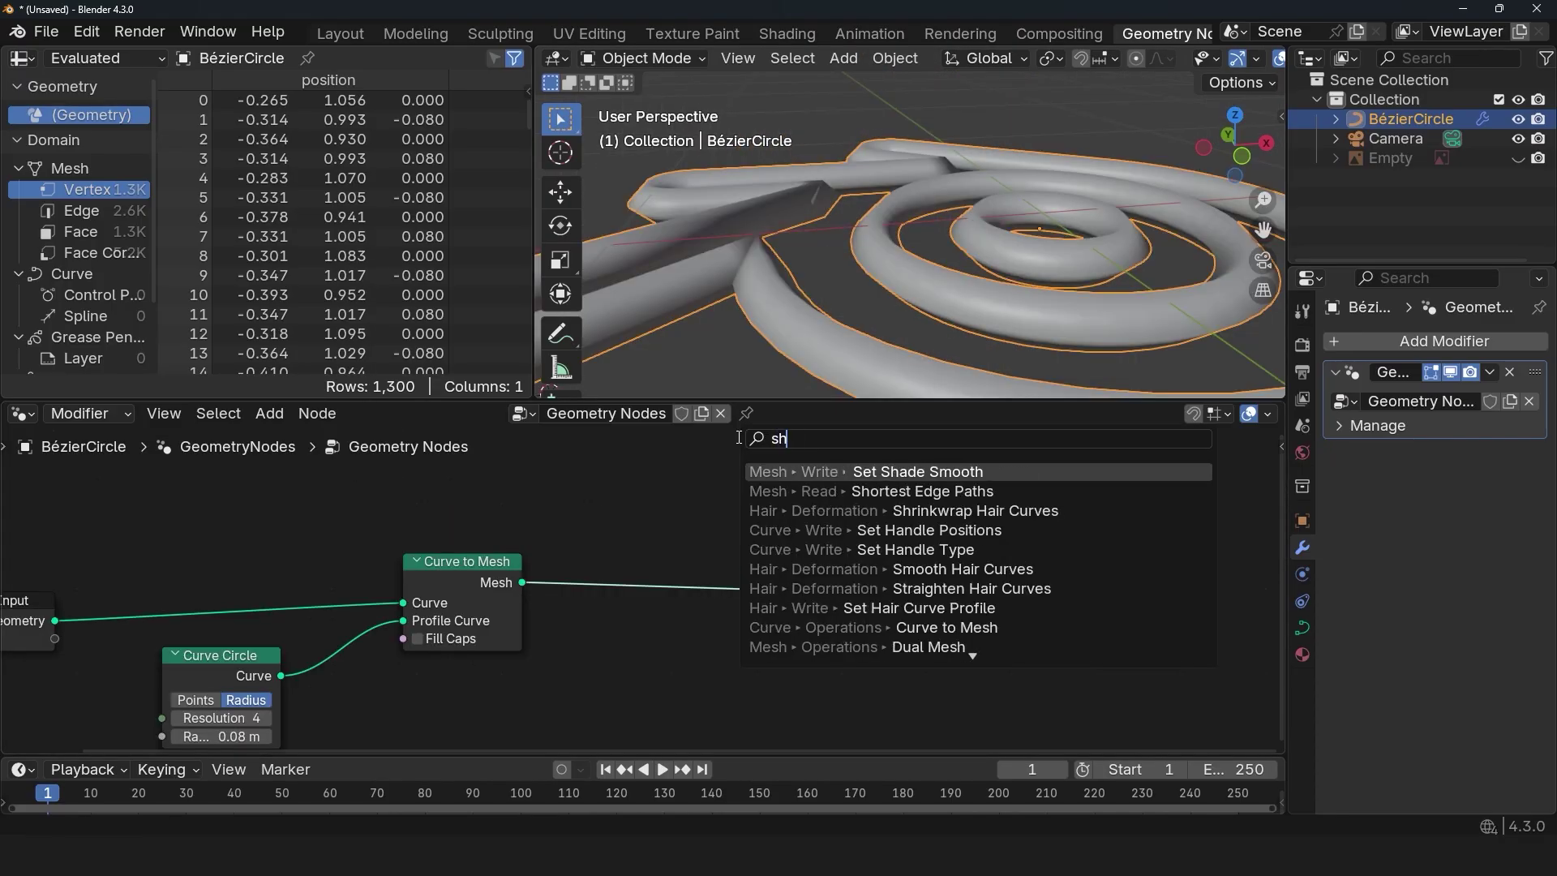
{"action": "type", "text": "a"}
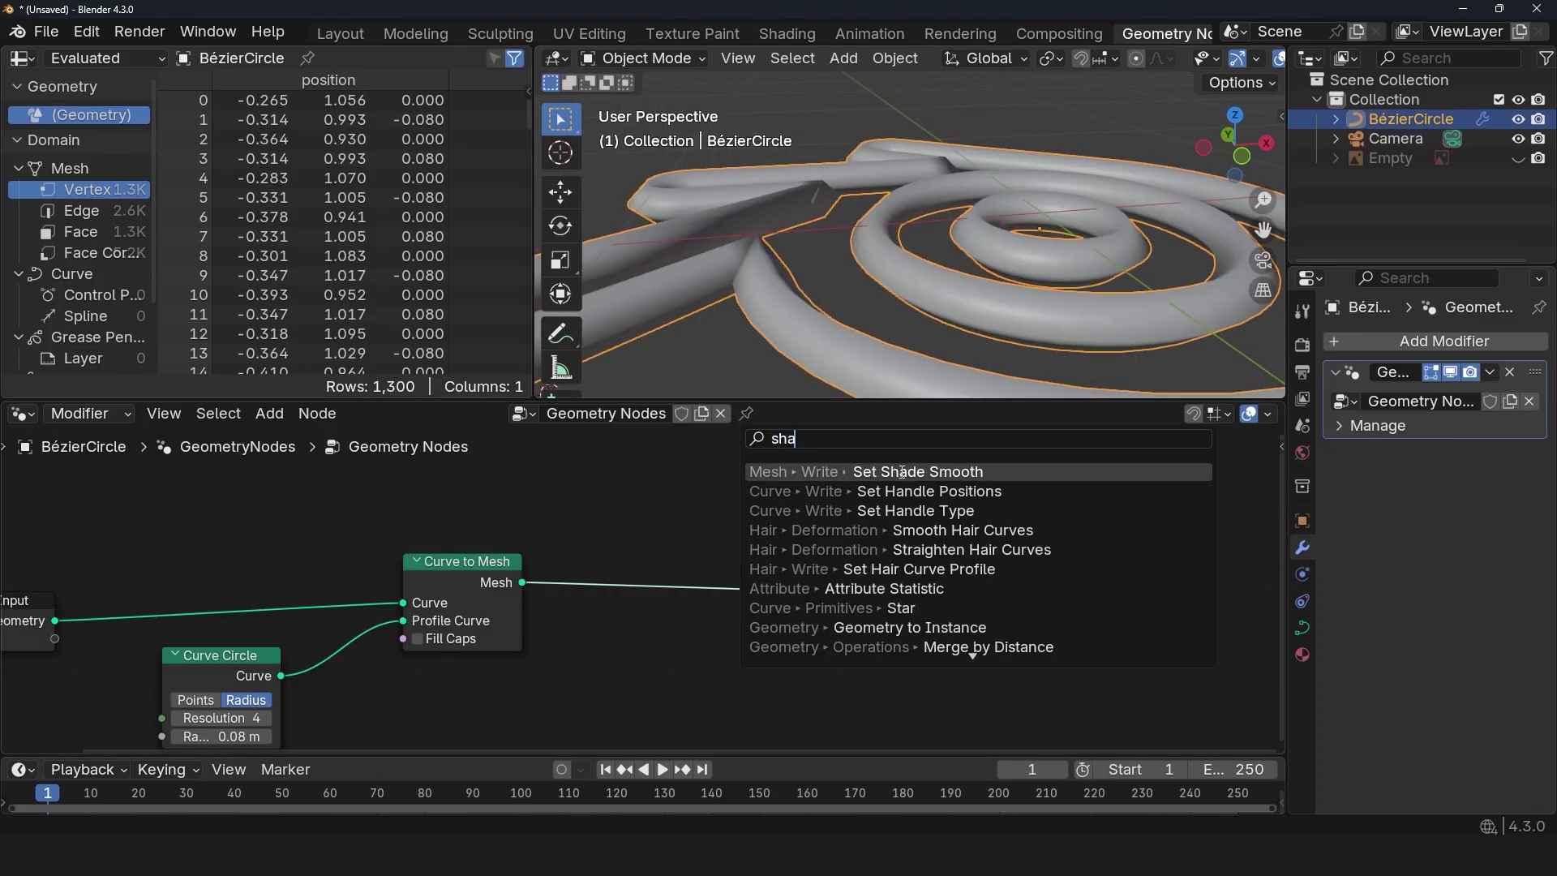
Insert a Set Shade Smooth node before the output with Shade Smooth turned off
{"action": "left_click", "coordinate": [902, 472]}
{"action": "left_click", "coordinate": [653, 560]}
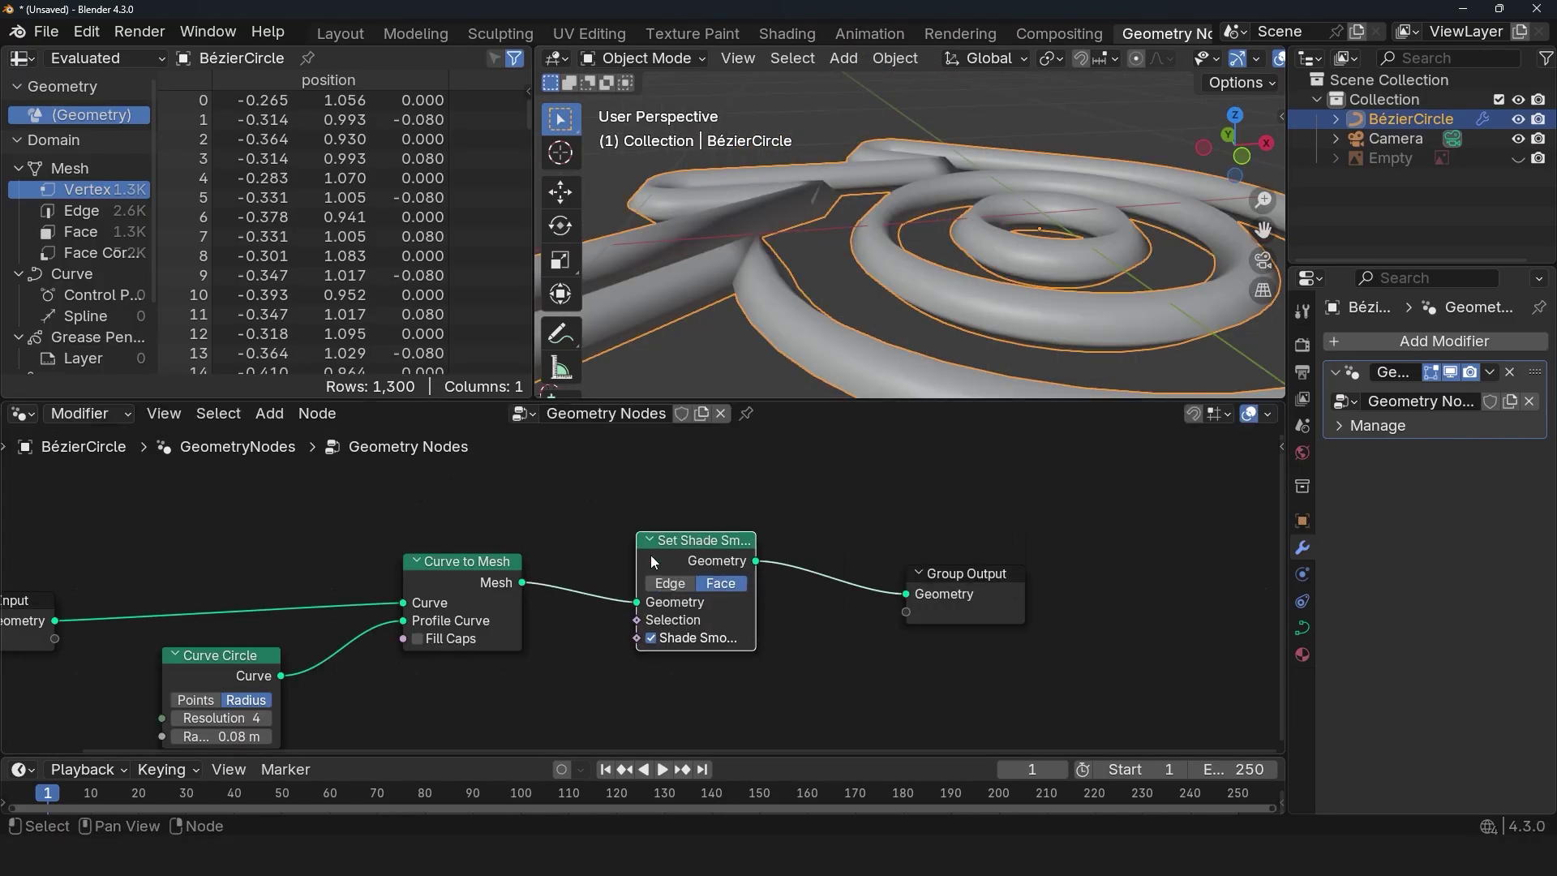
{"action": "left_click", "coordinate": [663, 644]}
{"action": "mouse_move", "coordinate": [907, 169]}
{"action": "middle_mouse_down"}
{"action": "mouse_move", "coordinate": [926, 280]}
{"action": "mouse_move", "coordinate": [908, 261]}
{"action": "mouse_move", "coordinate": [955, 271]}
{"action": "mouse_move", "coordinate": [977, 230]}
{"action": "middle_mouse_up"}
{"action": "middle_click_drag", "start_coordinate": [171, 670], "coordinate": [713, 576]}
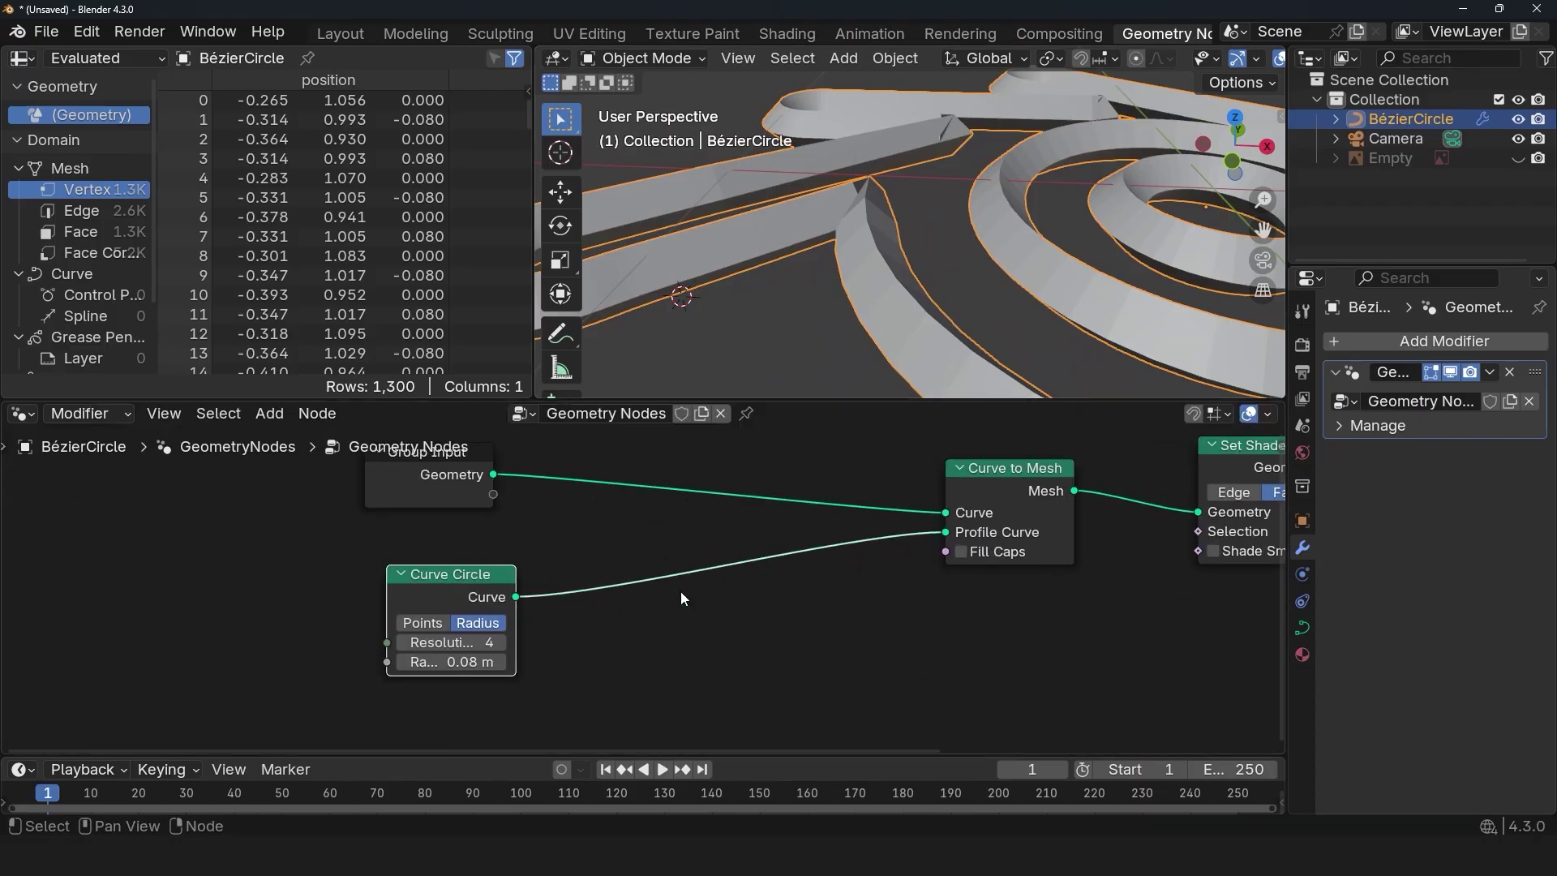
{"action": "scroll", "coordinate": [680, 590], "scroll_direction": "up", "scroll_amount": 2}
Add a Set Curve Tilt node tilting the tube profile by about 45°
{"action": "left_click", "coordinate": [635, 442]}
{"action": "type", "text": "rf"}
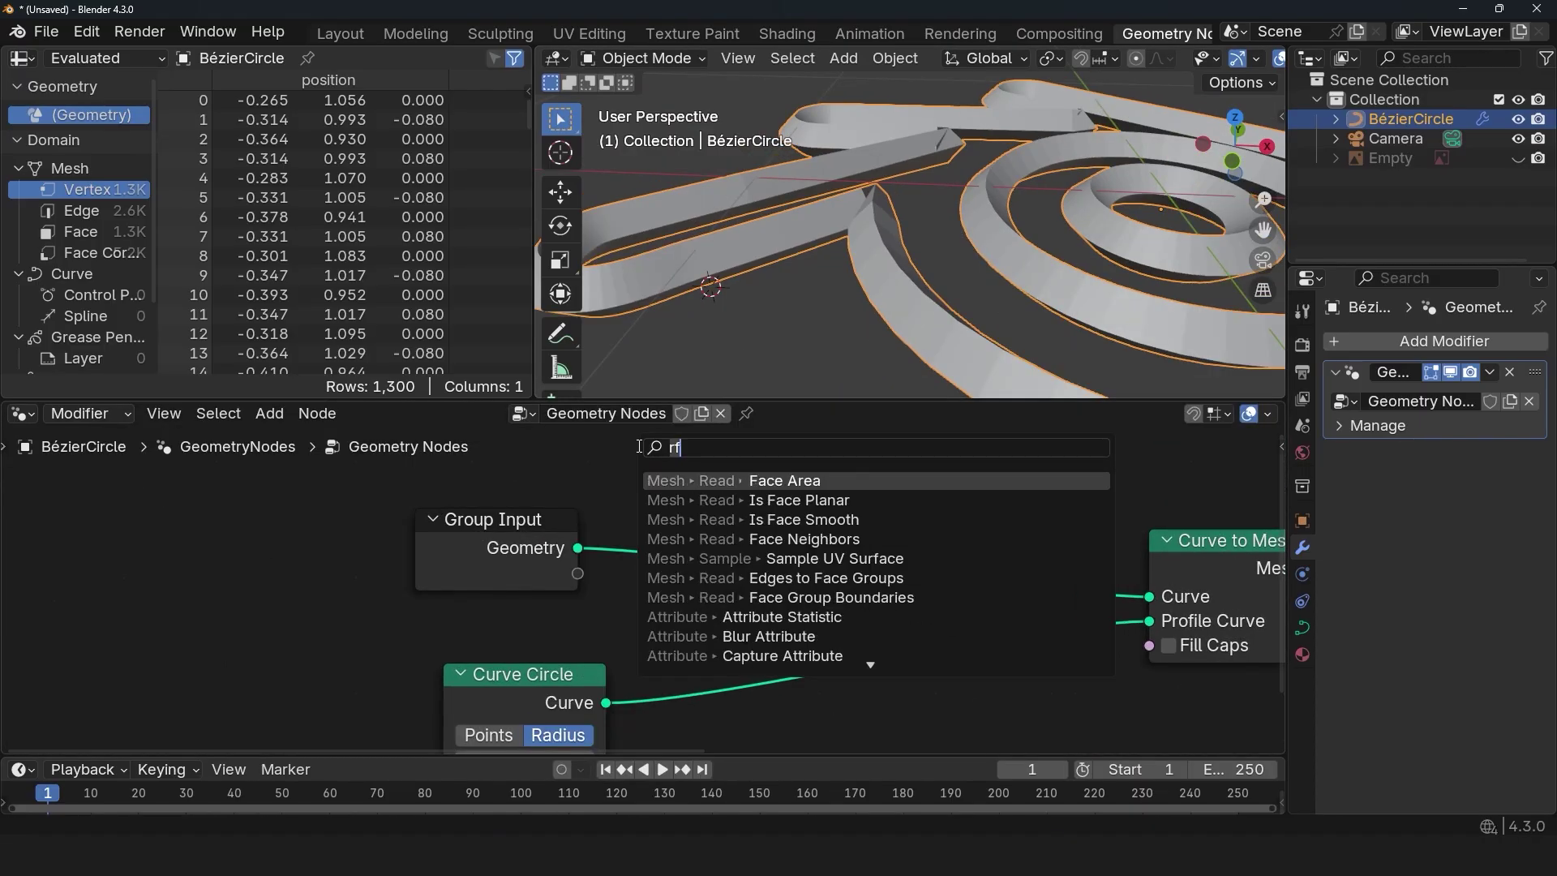
{"action": "key", "text": "BackSpace"}
{"action": "key", "text": "BackSpace"}
{"action": "type", "text": "set"}
{"action": "type", "text": " ti"}
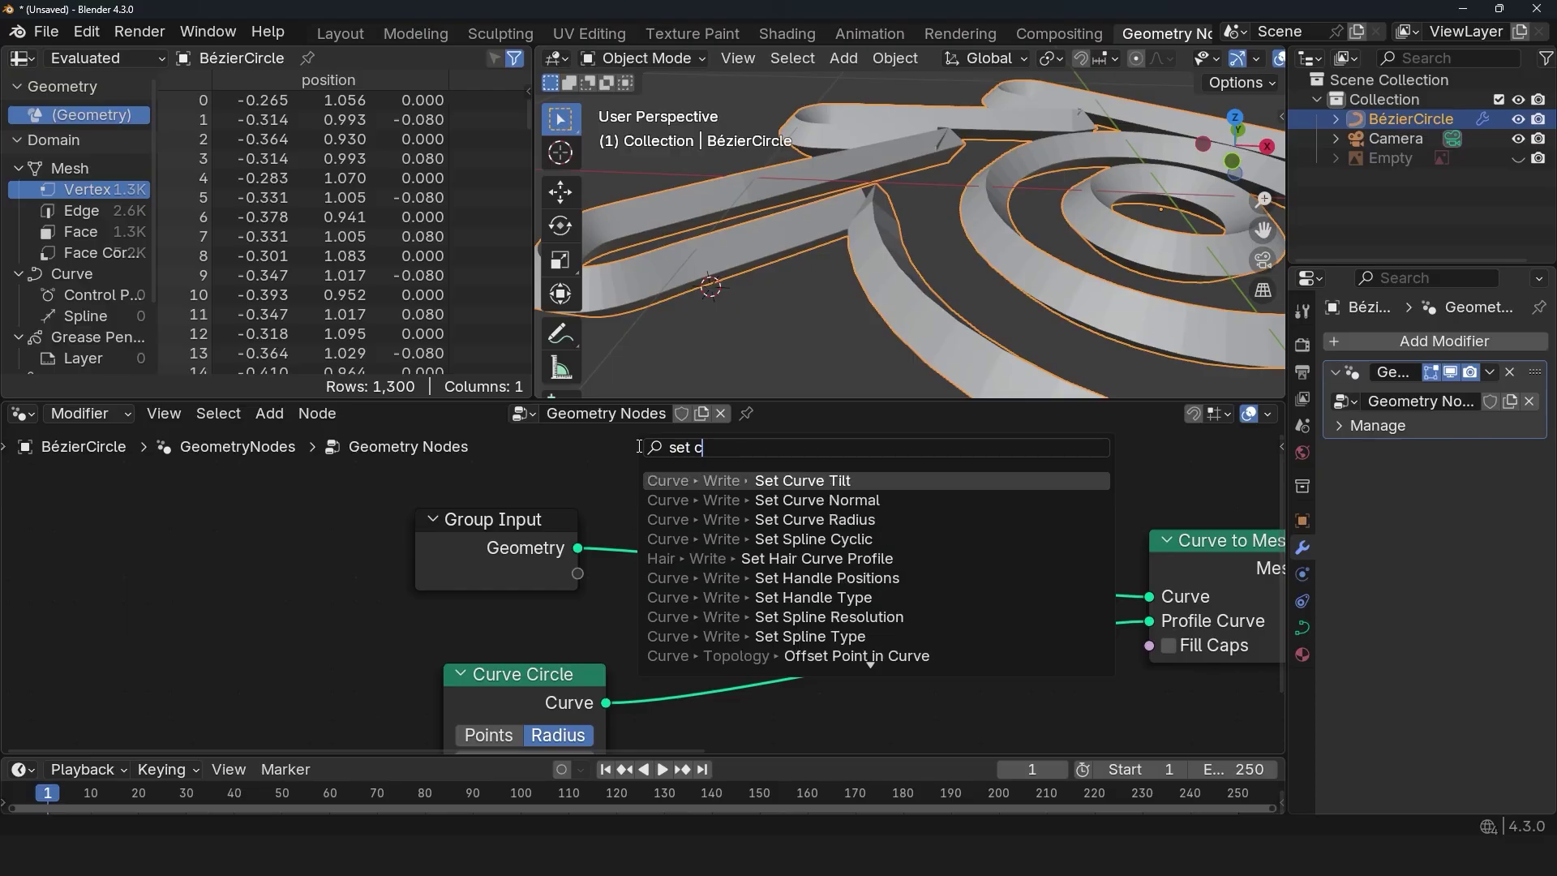
{"action": "key", "text": "Return"}
{"action": "left_click_drag", "start_coordinate": [722, 564], "coordinate": [779, 563]}
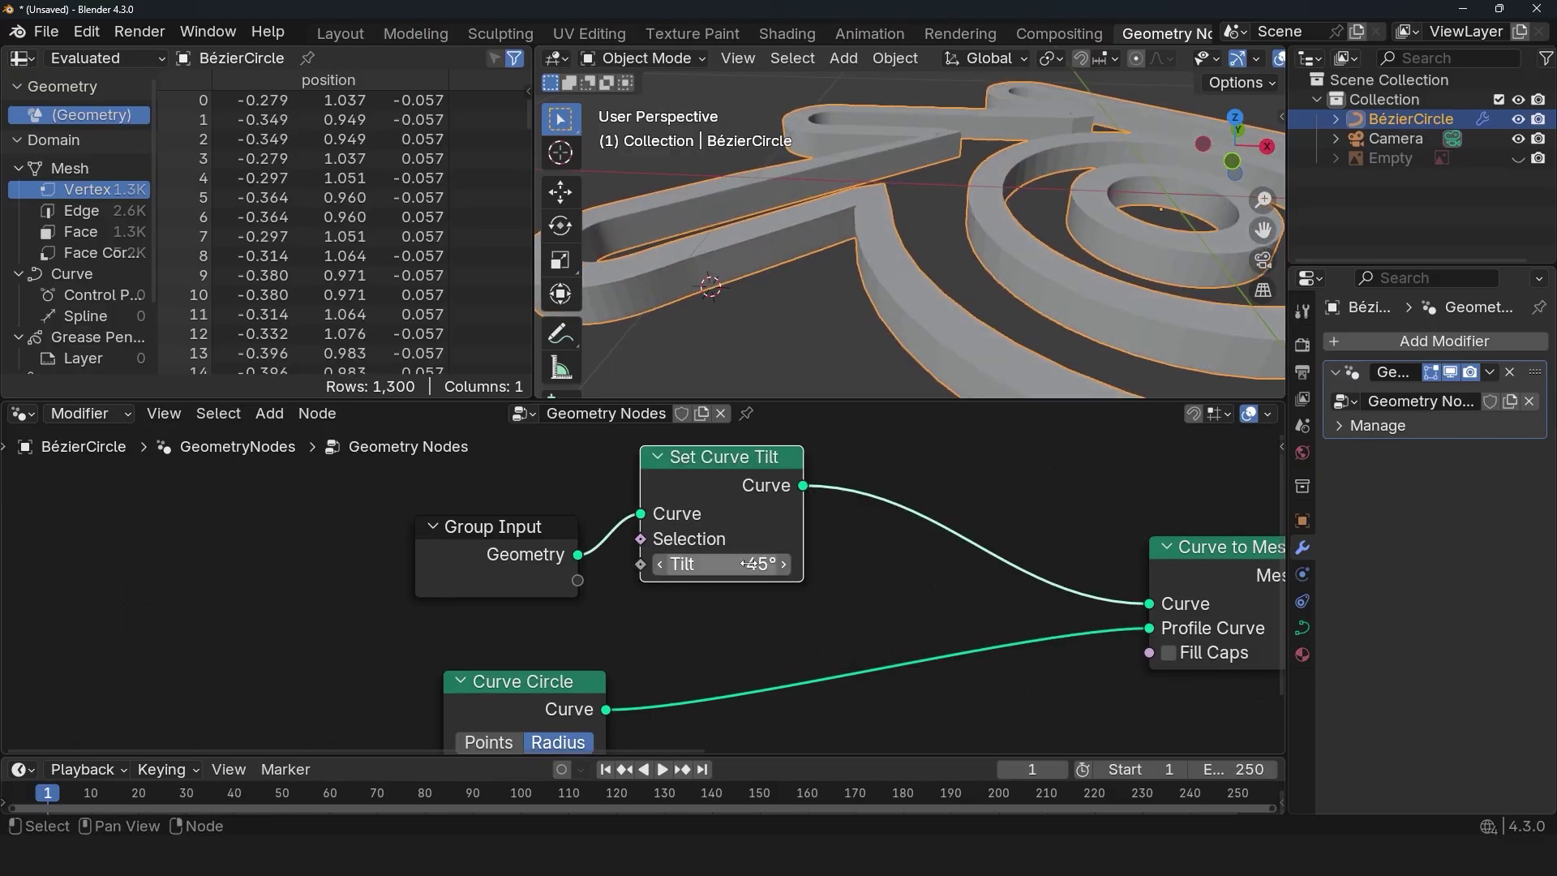
{"action": "middle_click_drag", "start_coordinate": [1000, 317], "coordinate": [1098, 252]}
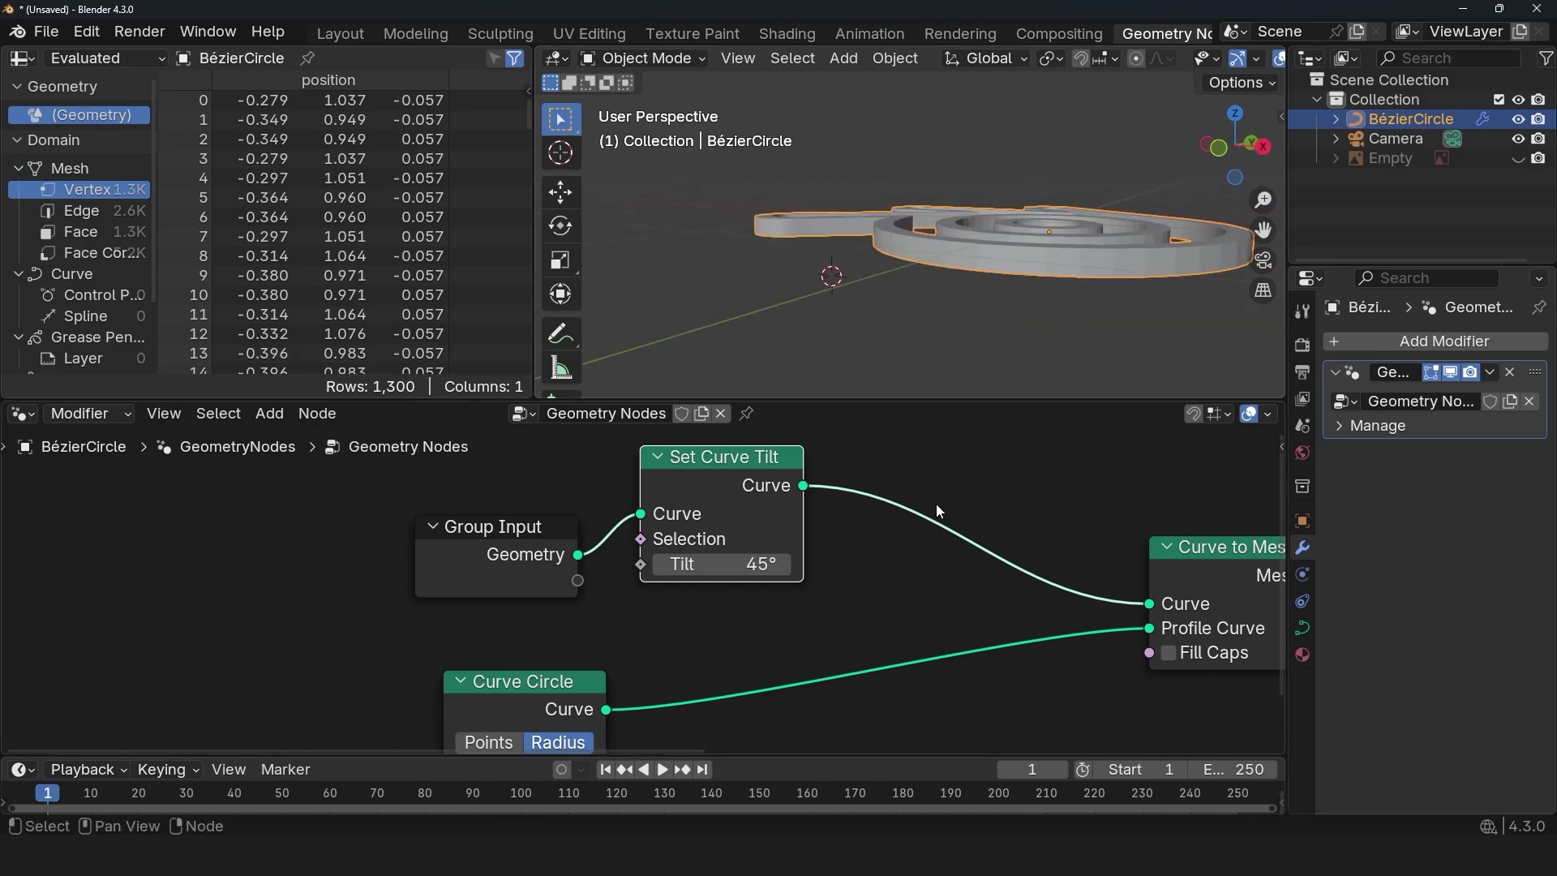
{"action": "scroll", "coordinate": [936, 510], "scroll_direction": "down", "scroll_amount": 2}
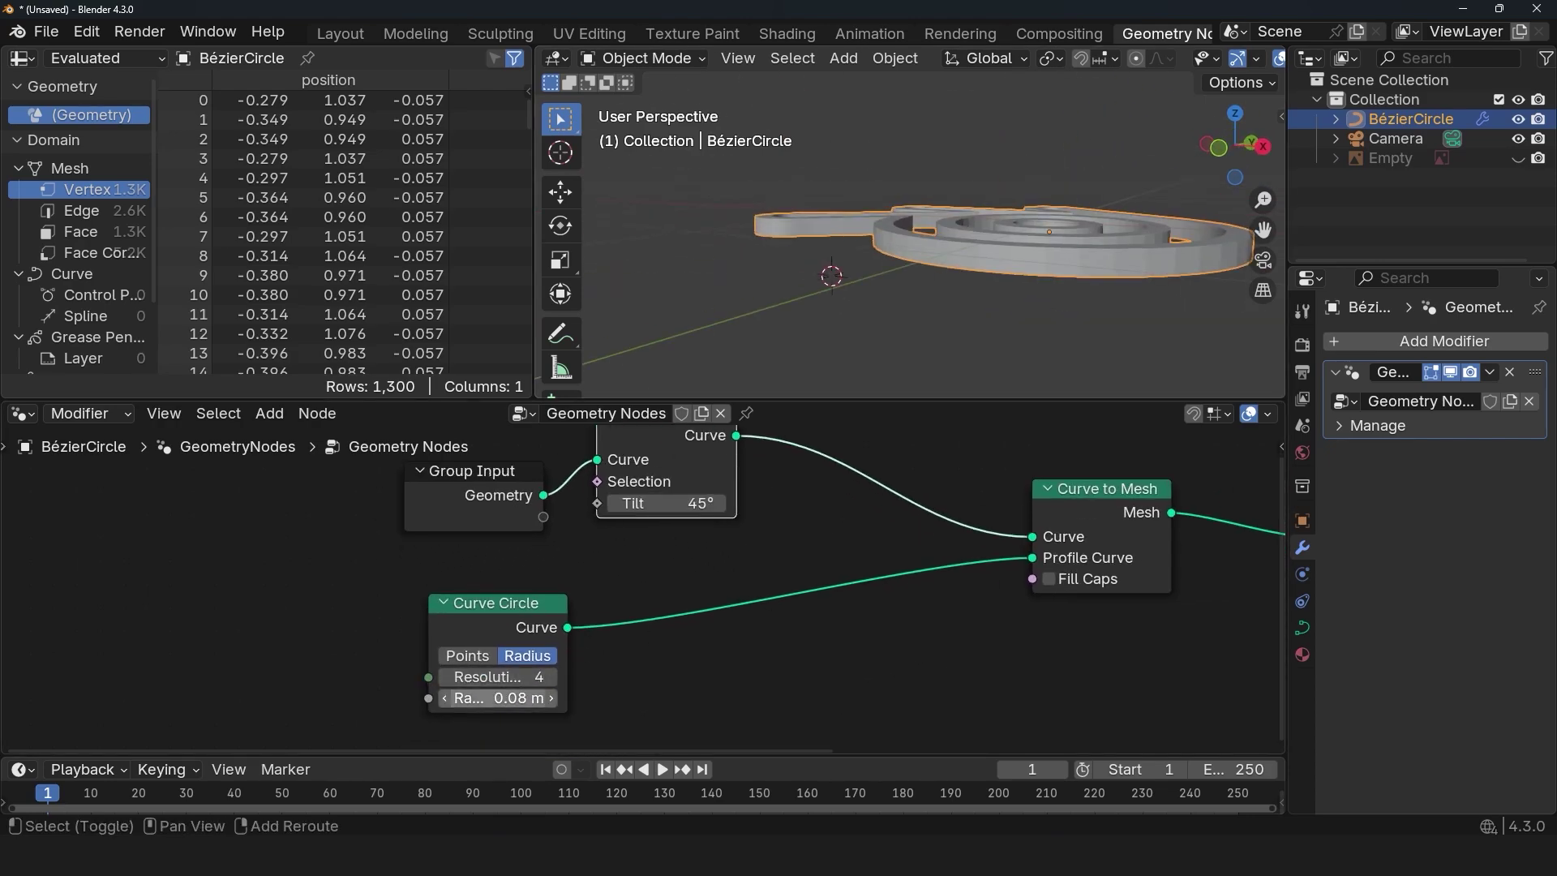
Raise the profile radius to 0.17 m and view the logo from the top
{"action": "left_click_drag", "start_coordinate": [500, 698], "coordinate": [536, 697]}
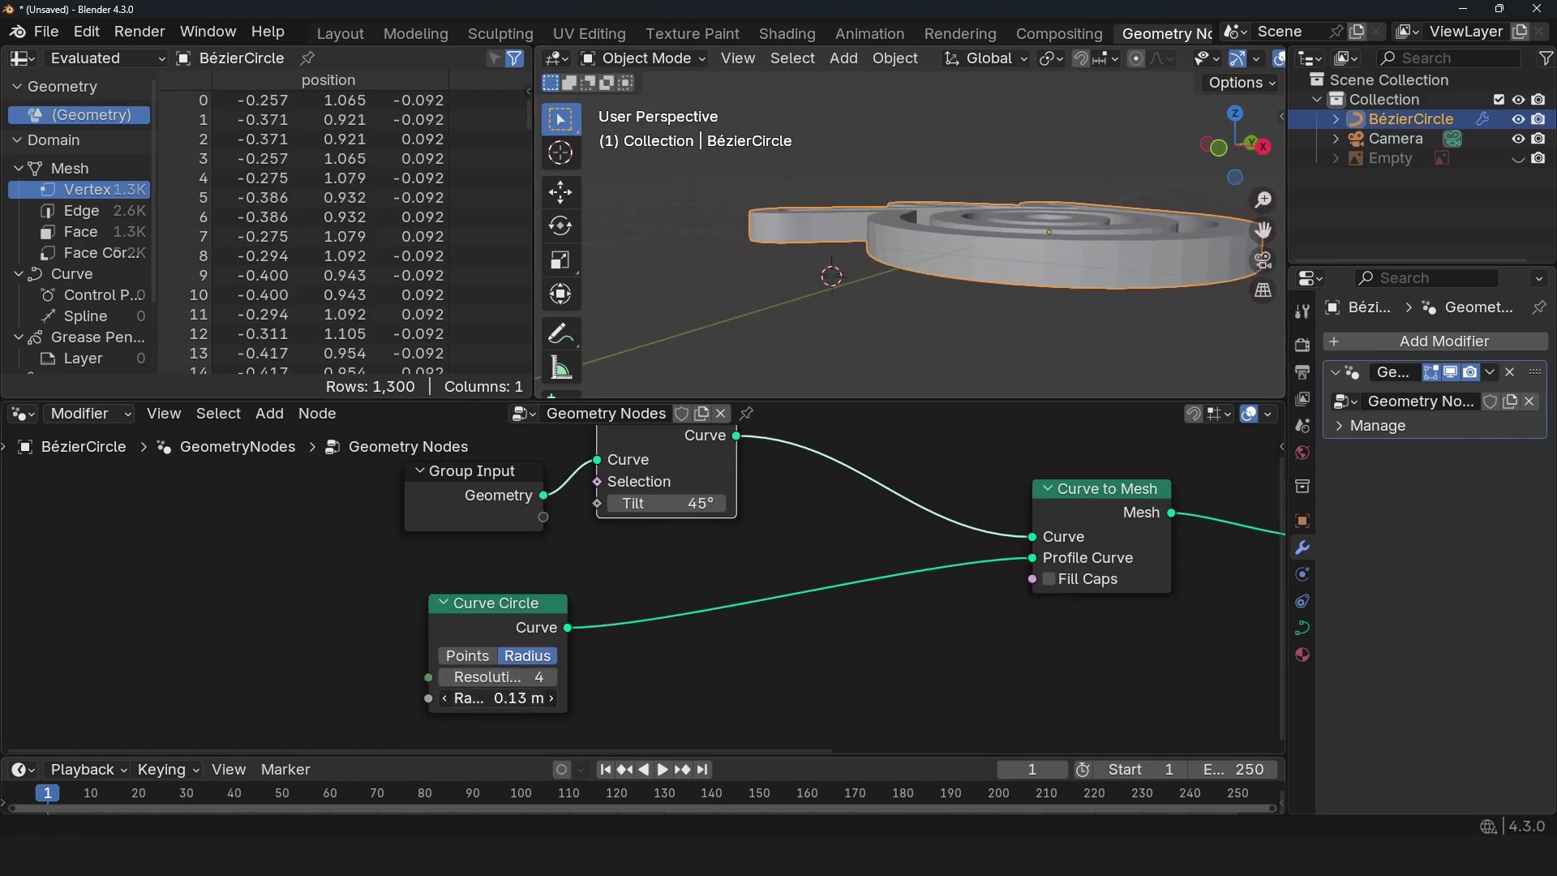
{"action": "middle_click_drag", "start_coordinate": [816, 260], "coordinate": [966, 292]}
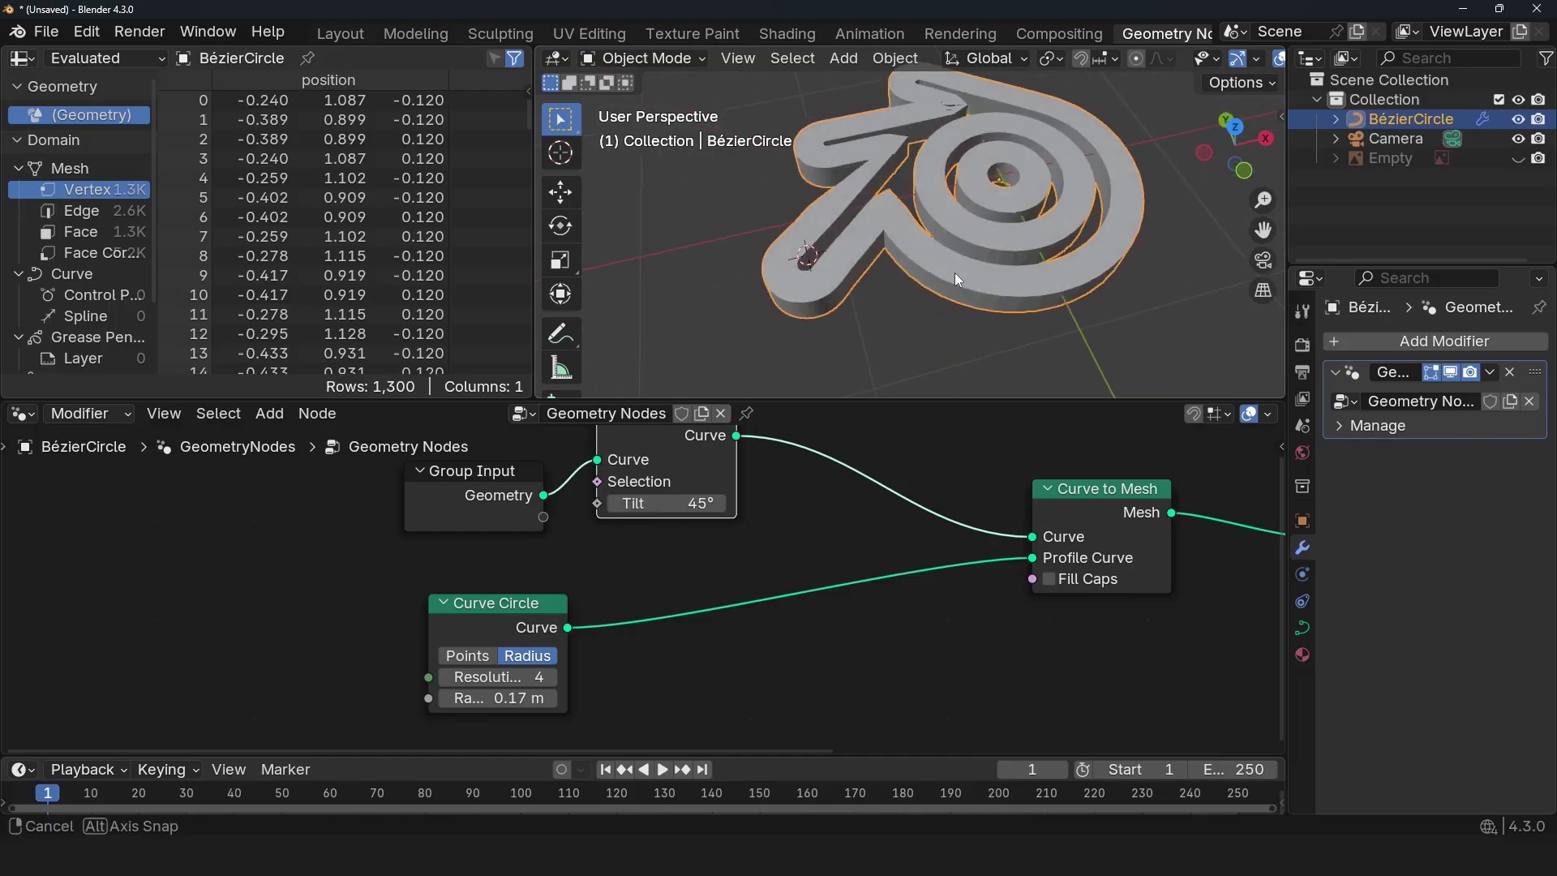
{"action": "middle_click_drag", "start_coordinate": [966, 292], "coordinate": [891, 274], "text": "alt"}
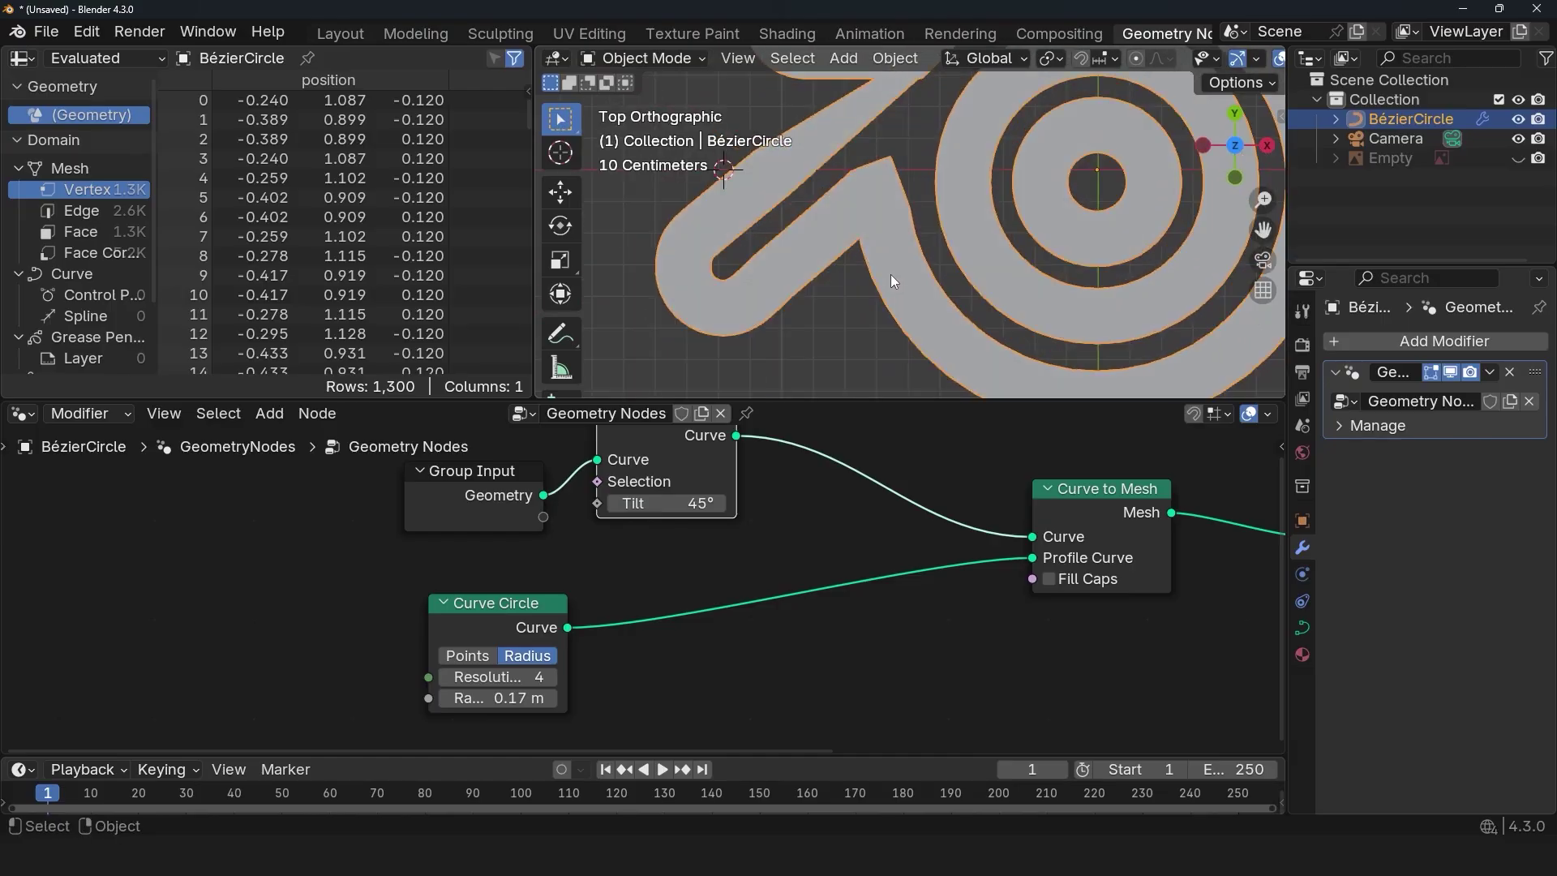
{"action": "middle_click_drag", "start_coordinate": [896, 194], "coordinate": [930, 300], "text": "shift"}
{"action": "scroll", "coordinate": [931, 301], "scroll_direction": "up", "scroll_amount": 1}
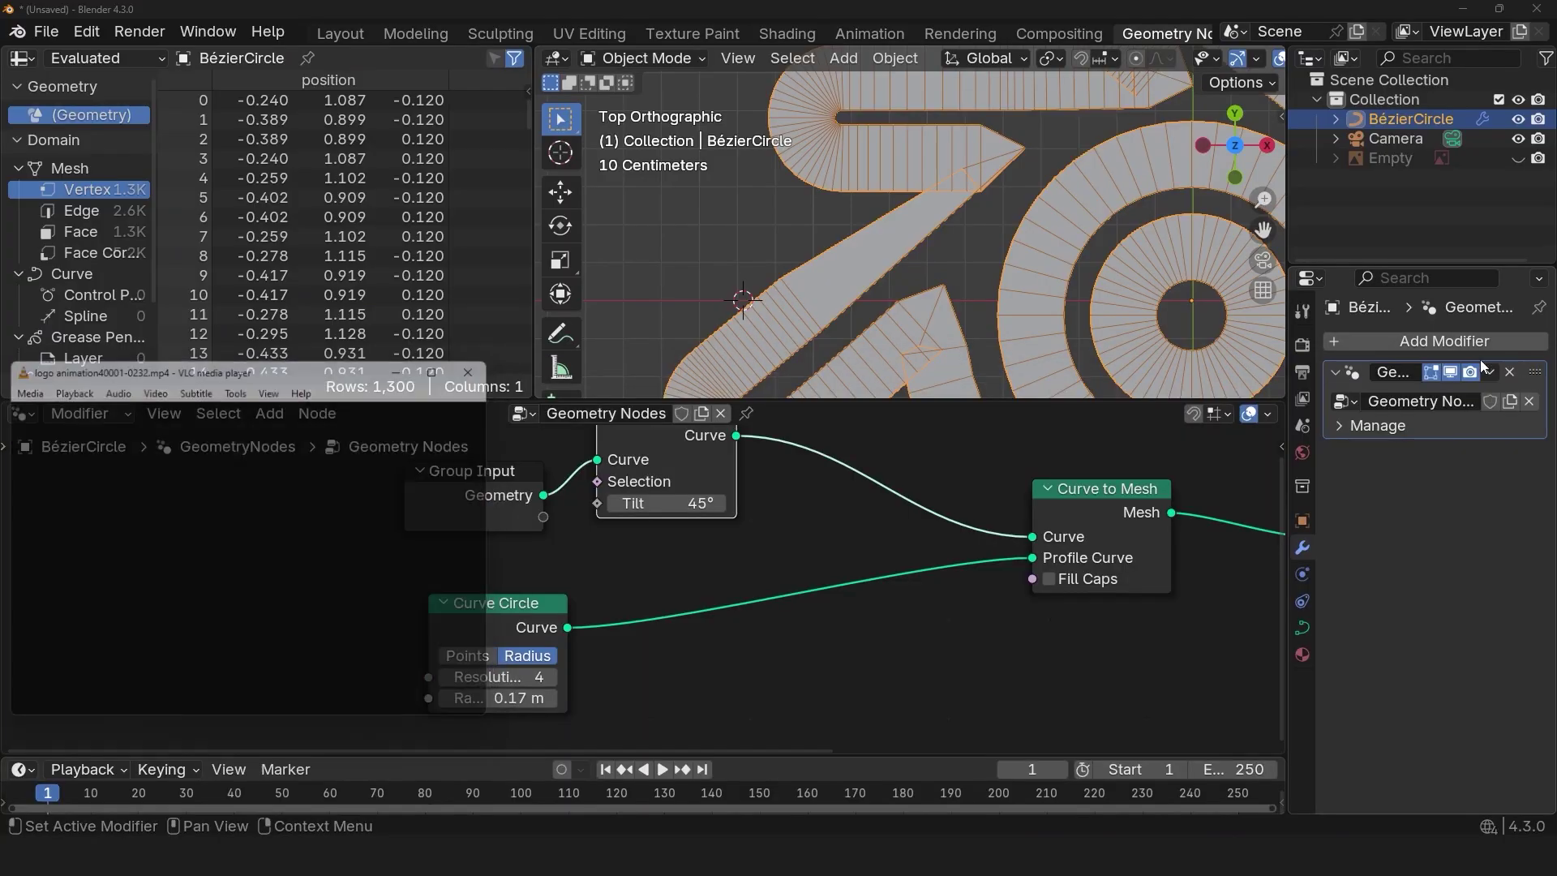
Play the animation from an angled view, stopping at frame 13, then return to top view
{"action": "key", "text": "Tab"}
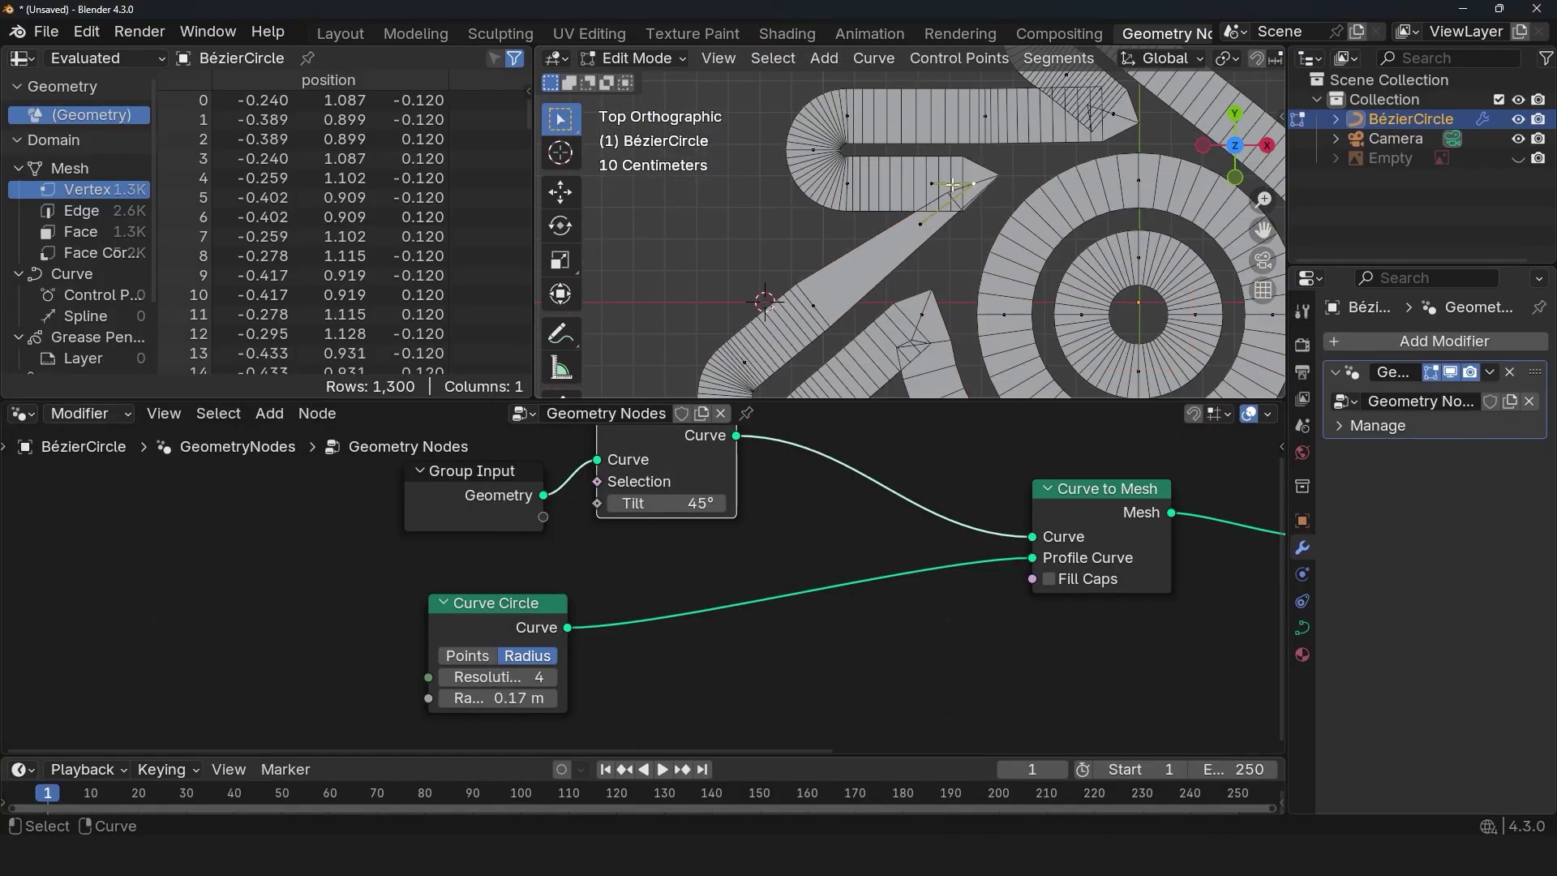
{"action": "scroll", "coordinate": [954, 186], "scroll_direction": "down", "scroll_amount": 2}
{"action": "scroll", "coordinate": [954, 186], "scroll_direction": "down", "scroll_amount": 2}
{"action": "key", "text": "Tab"}
{"action": "mouse_move", "coordinate": [954, 185]}
{"action": "middle_mouse_down"}
{"action": "mouse_move", "coordinate": [868, 123]}
{"action": "mouse_move", "coordinate": [872, 209]}
{"action": "mouse_move", "coordinate": [972, 248]}
{"action": "middle_mouse_up"}
{"action": "key", "text": "space"}
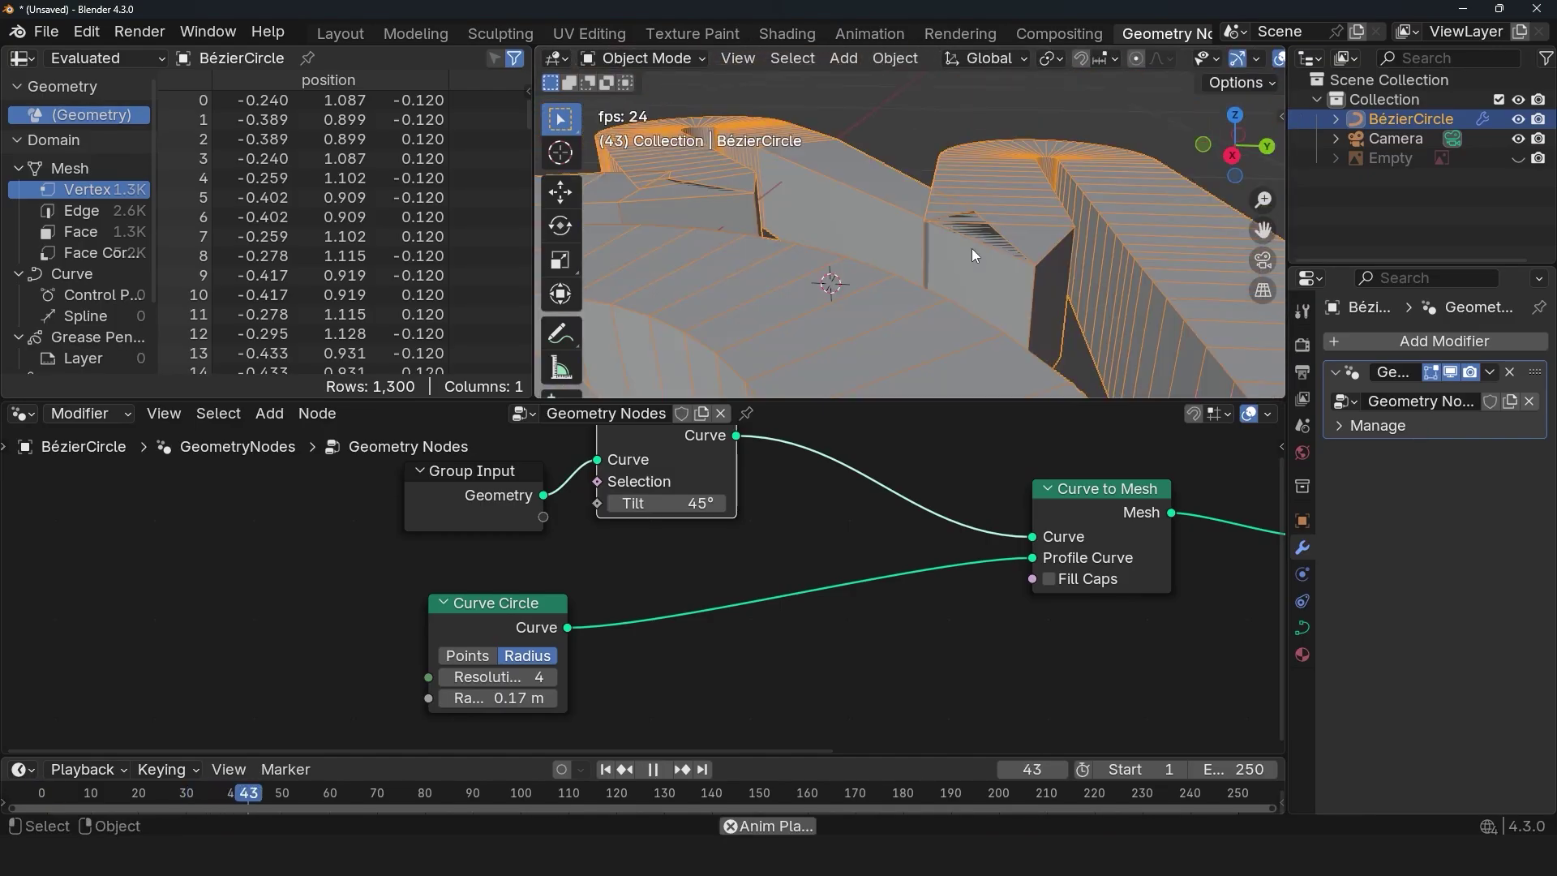
{"action": "key", "text": "KP_7"}
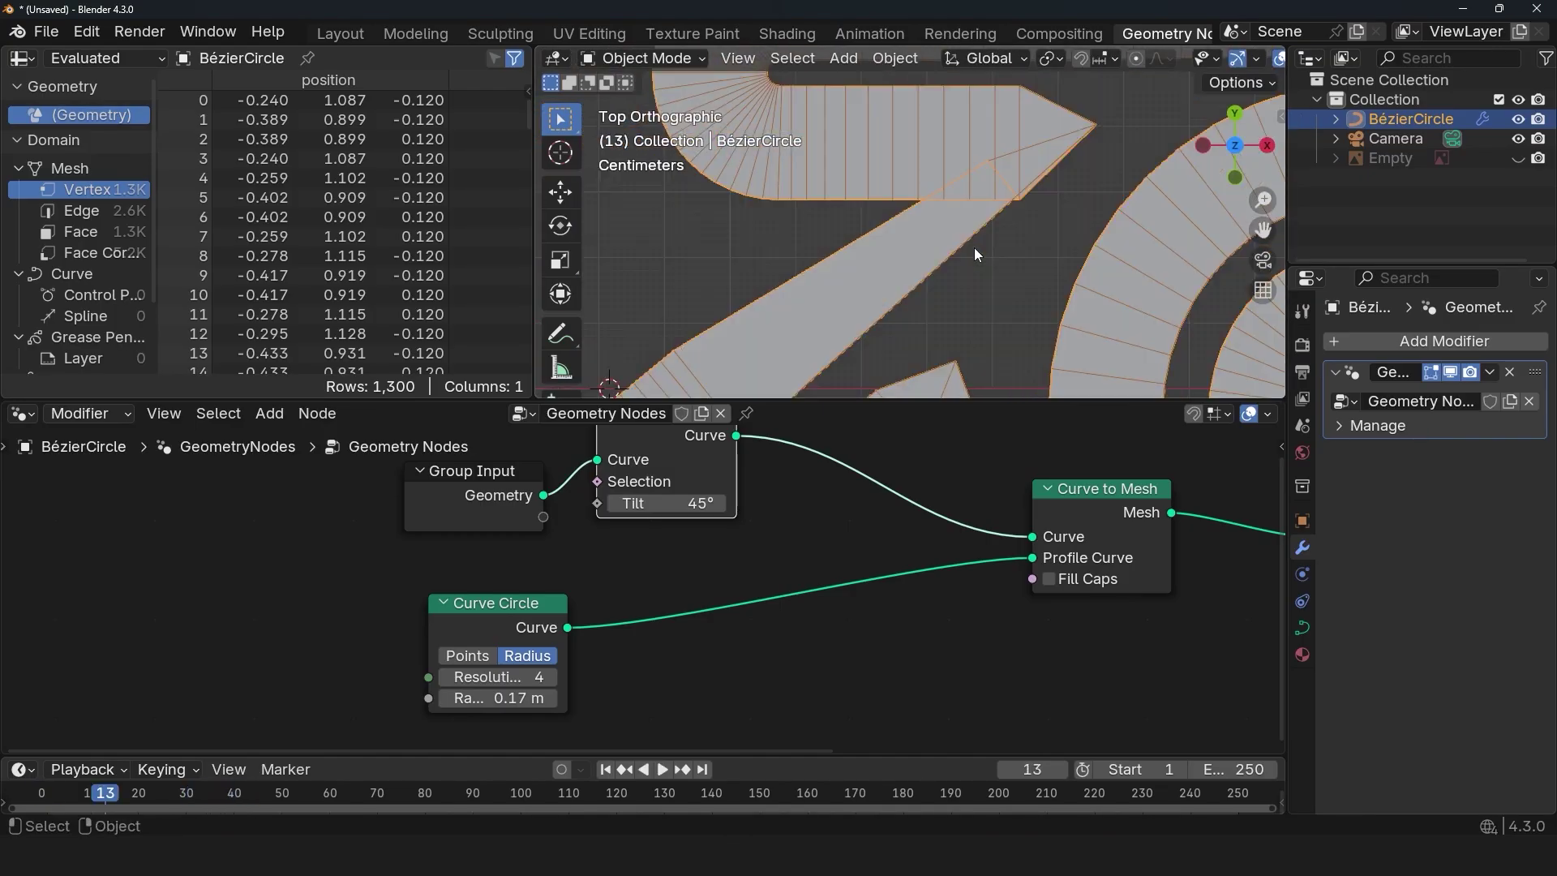
Set the Curve Circle profile radius back to 0.17 m
{"action": "key", "text": "Tab"}
{"action": "scroll", "coordinate": [992, 201], "scroll_direction": "down", "scroll_amount": 3}
{"action": "scroll", "coordinate": [992, 200], "scroll_direction": "down", "scroll_amount": 1}
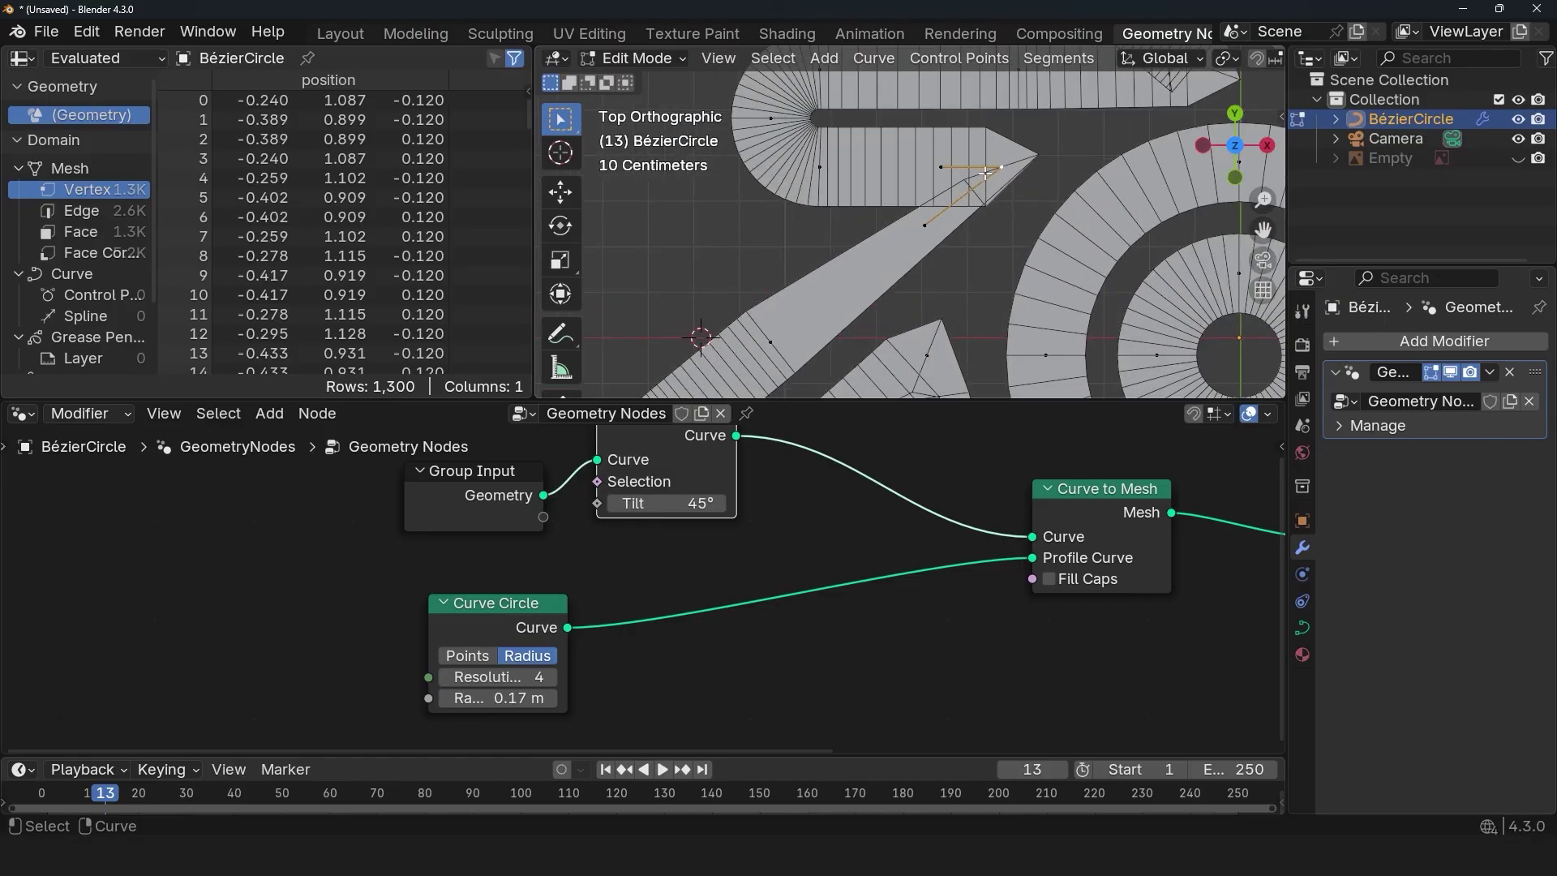
{"action": "scroll", "coordinate": [987, 174], "scroll_direction": "up", "scroll_amount": 2}
{"action": "scroll", "coordinate": [853, 126], "scroll_direction": "up", "scroll_amount": 2}
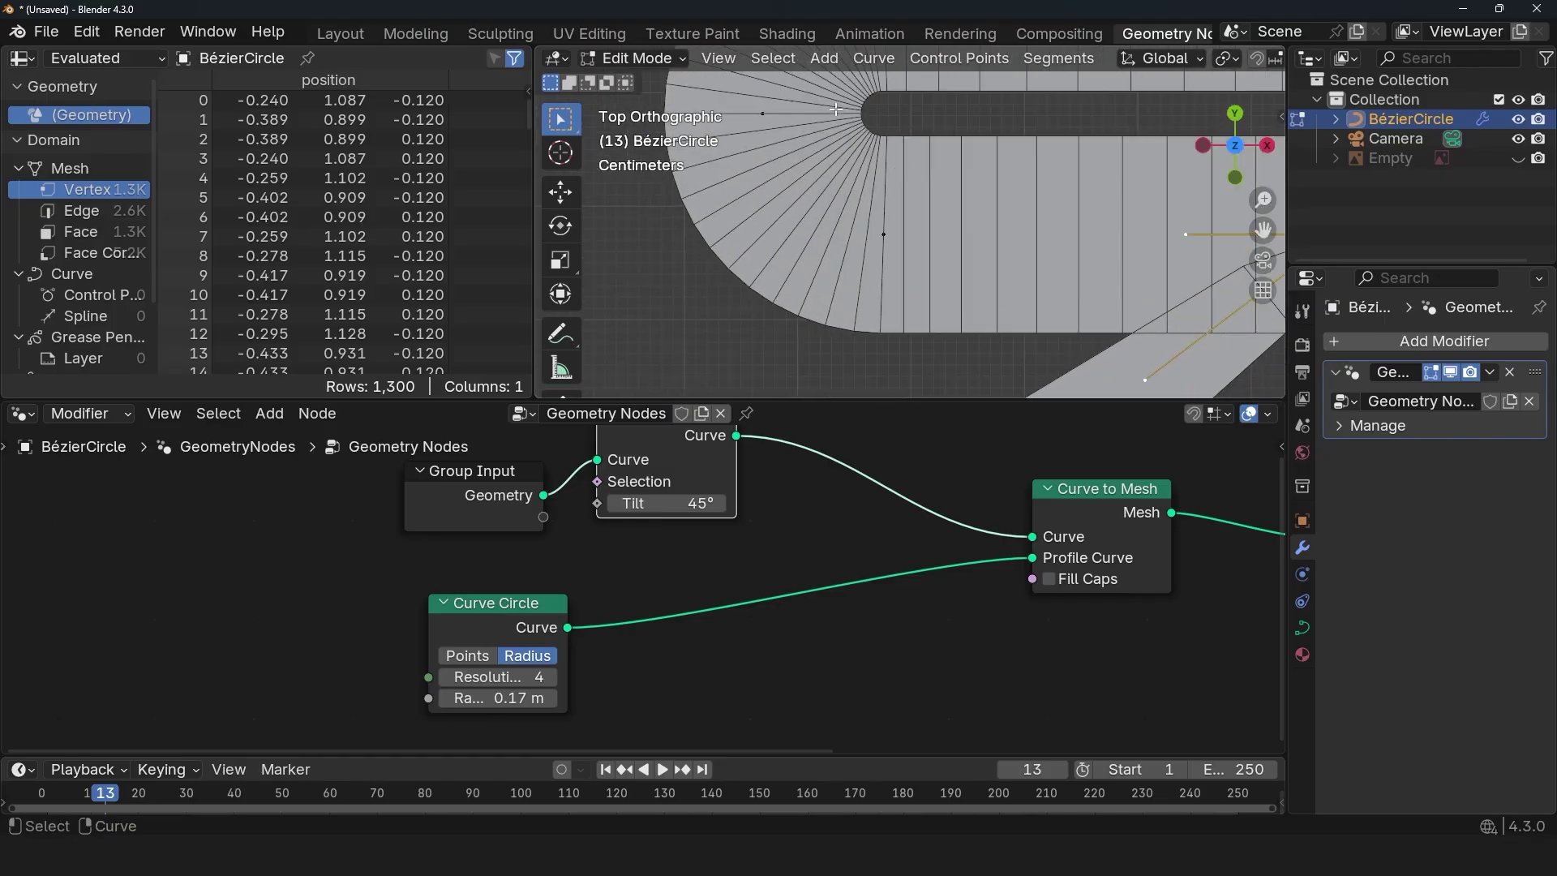
{"action": "key", "text": "Tab"}
{"action": "scroll", "coordinate": [928, 204], "scroll_direction": "down", "scroll_amount": 2}
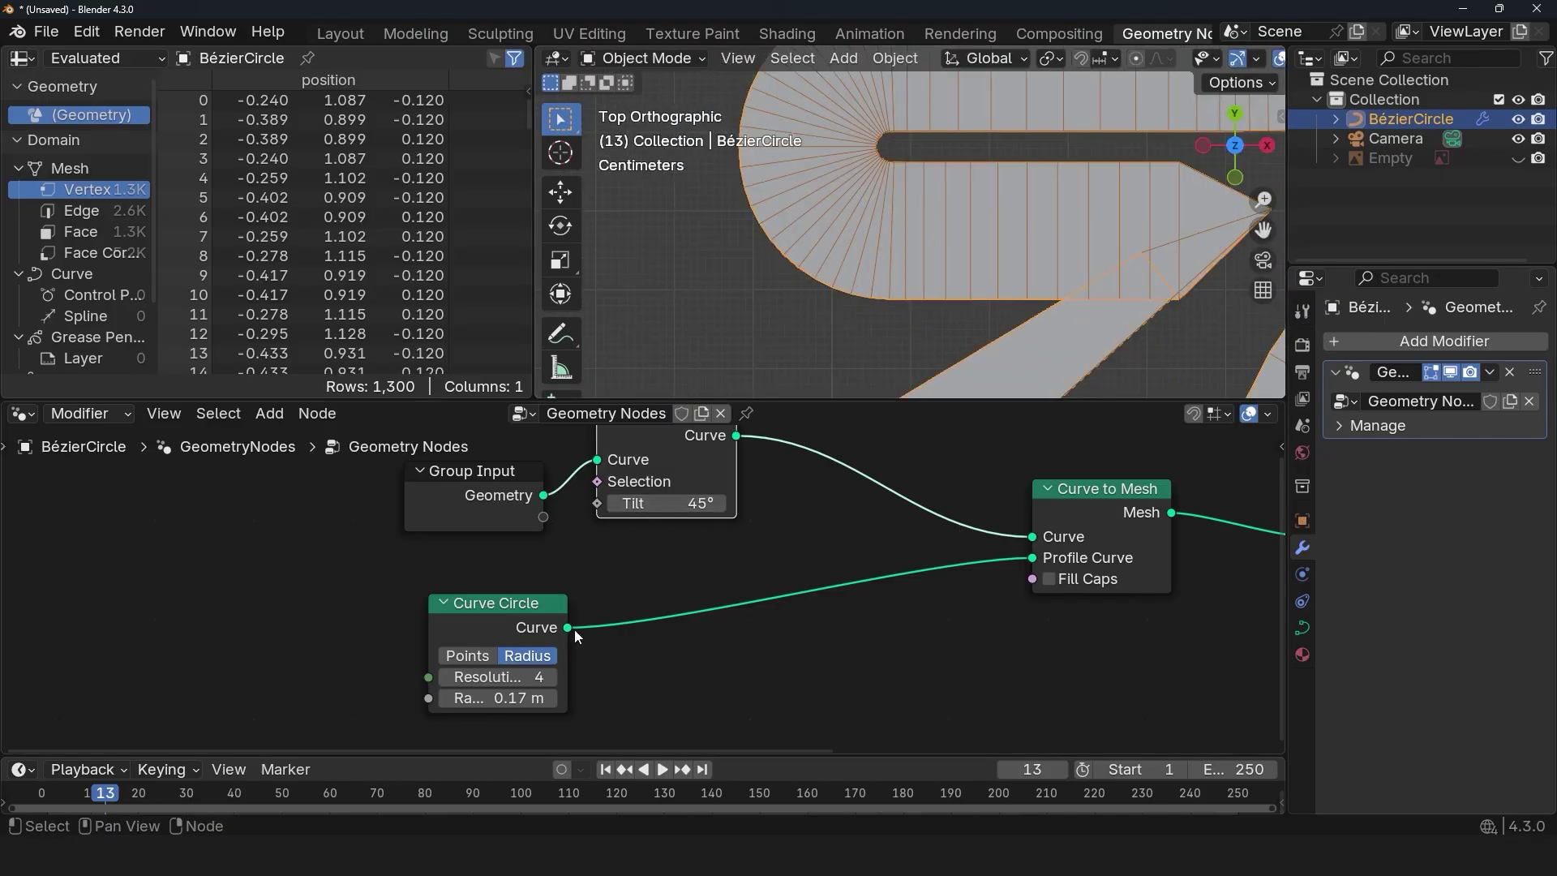
{"action": "left_click_drag", "start_coordinate": [517, 698], "coordinate": [560, 699]}
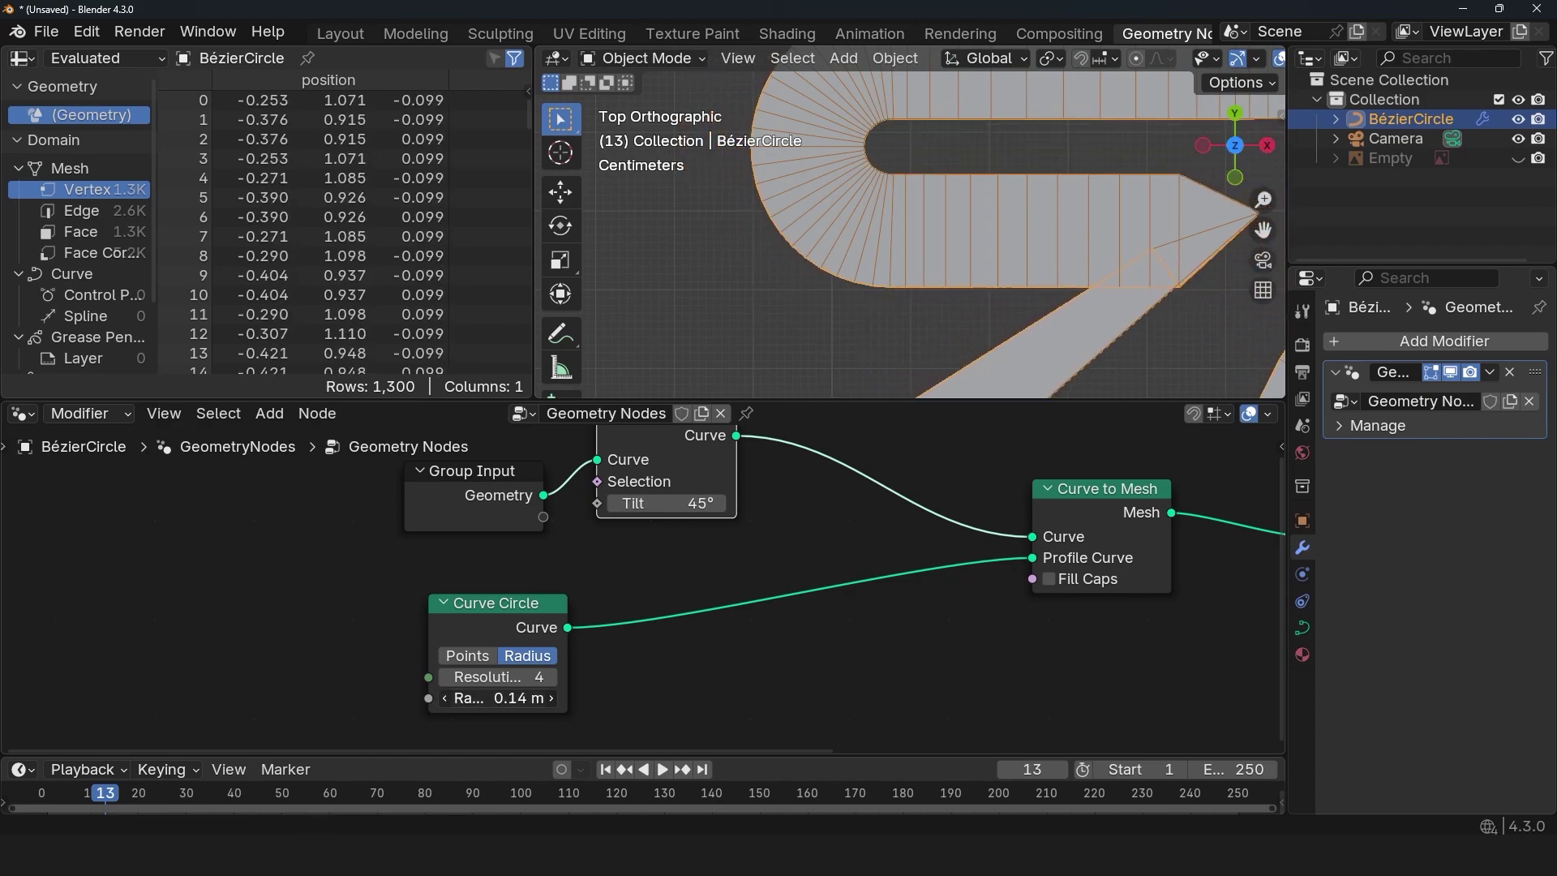
{"action": "left_click_drag", "start_coordinate": [505, 698], "coordinate": [535, 697]}
{"action": "scroll", "coordinate": [877, 252], "scroll_direction": "down", "scroll_amount": 1}
{"action": "middle_click_drag", "start_coordinate": [948, 245], "coordinate": [1015, 226], "text": "shift"}
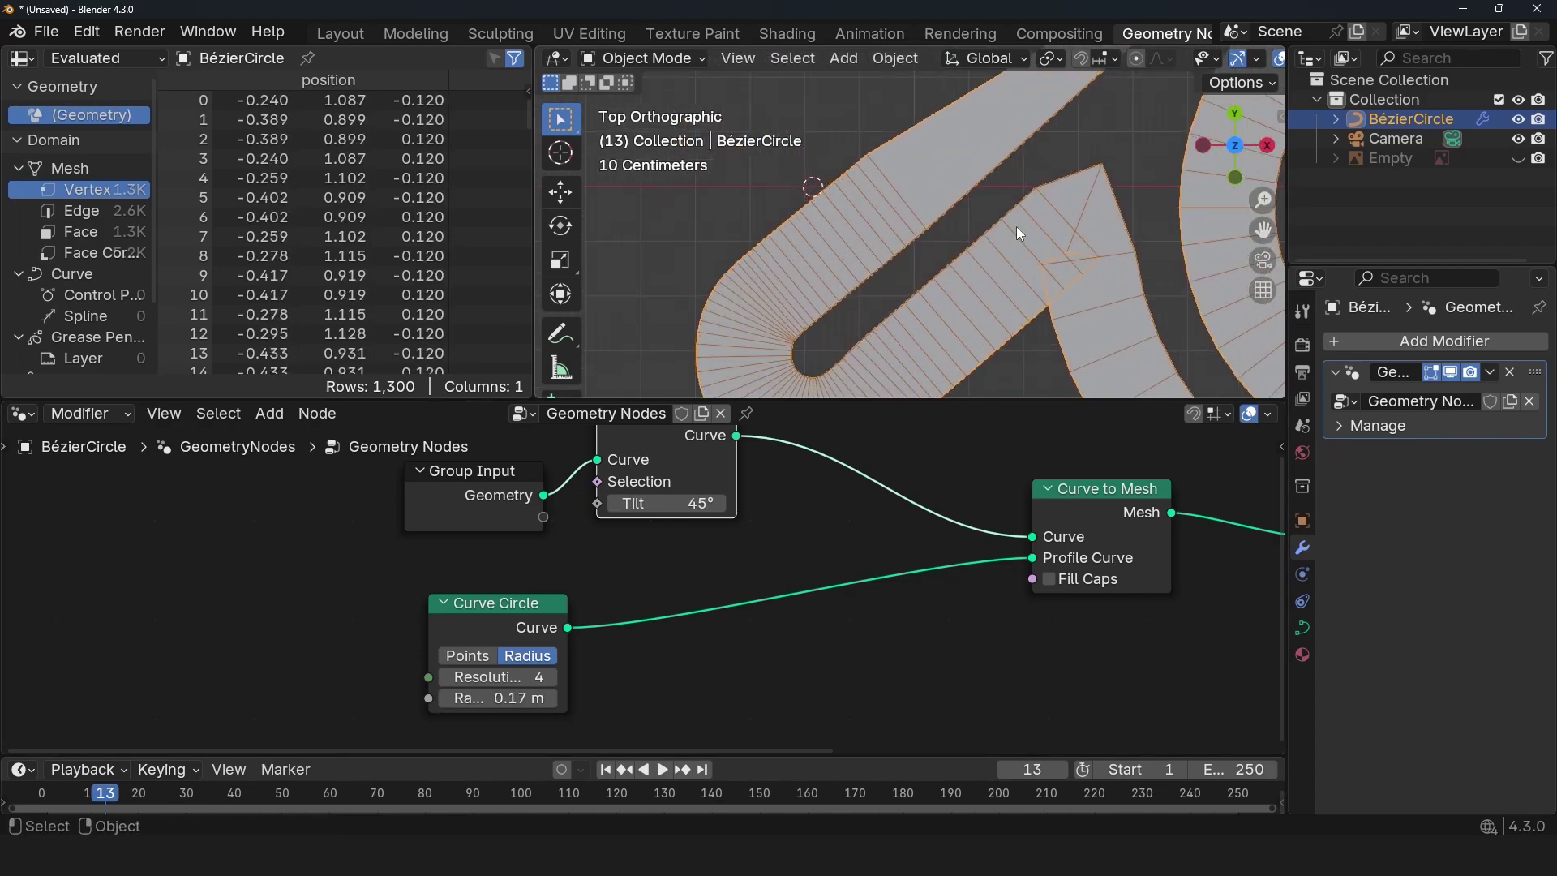
{"action": "scroll", "coordinate": [1016, 226], "scroll_direction": "down", "scroll_amount": 3}
In wireframe edit mode, extrude a new control point from the logo's pointed tip
{"action": "key", "text": "Tab"}
{"action": "scroll", "coordinate": [954, 198], "scroll_direction": "up", "scroll_amount": 3}
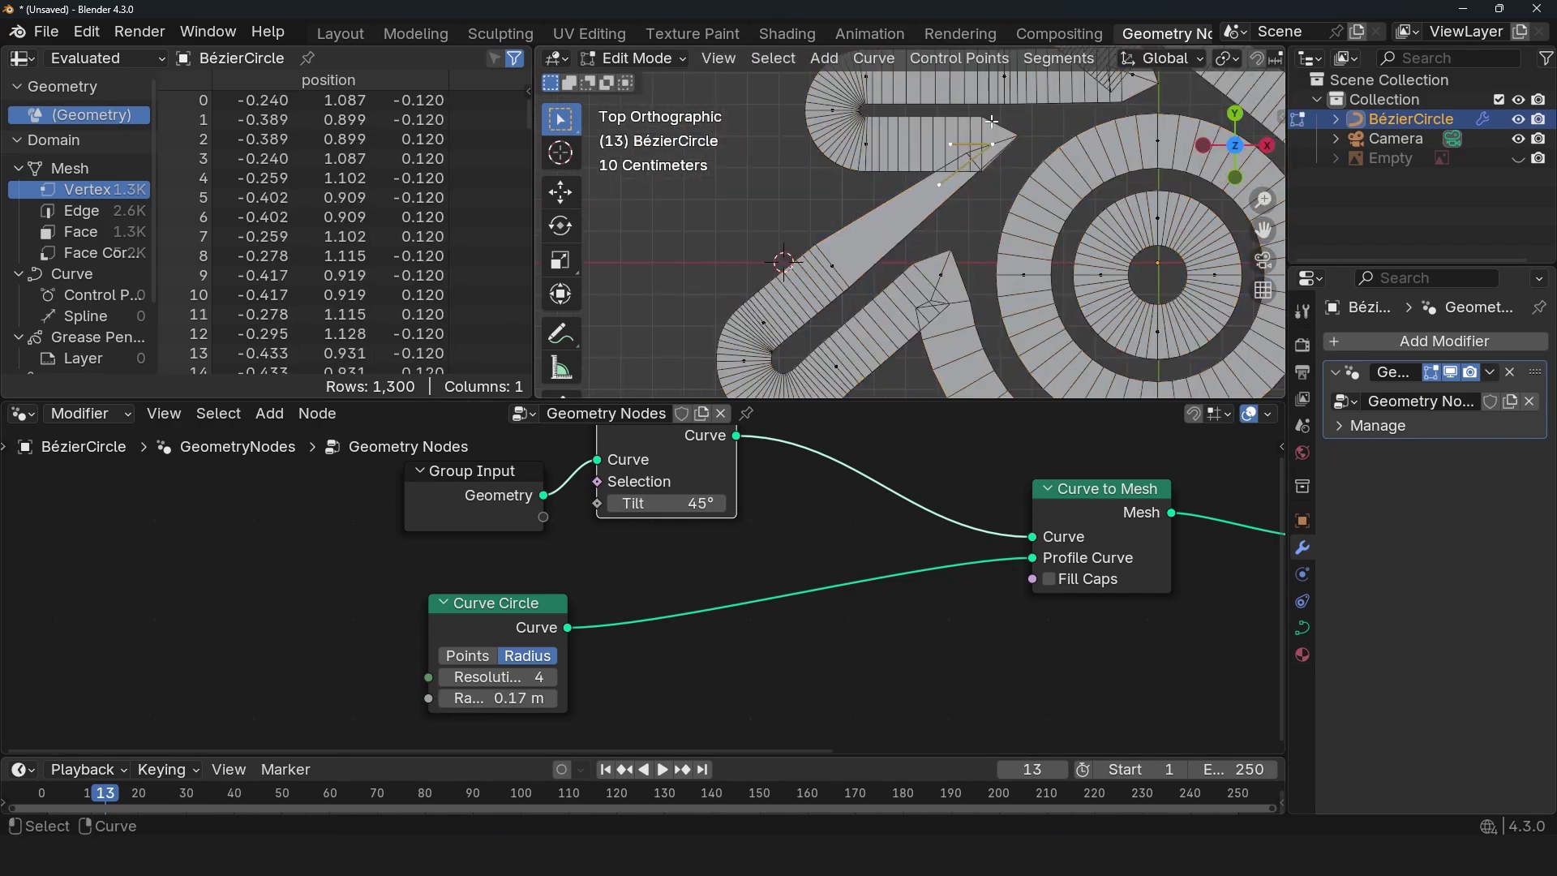
{"action": "key", "text": "shift+z"}
{"action": "middle_click_drag", "start_coordinate": [992, 121], "coordinate": [952, 230], "text": "shift"}
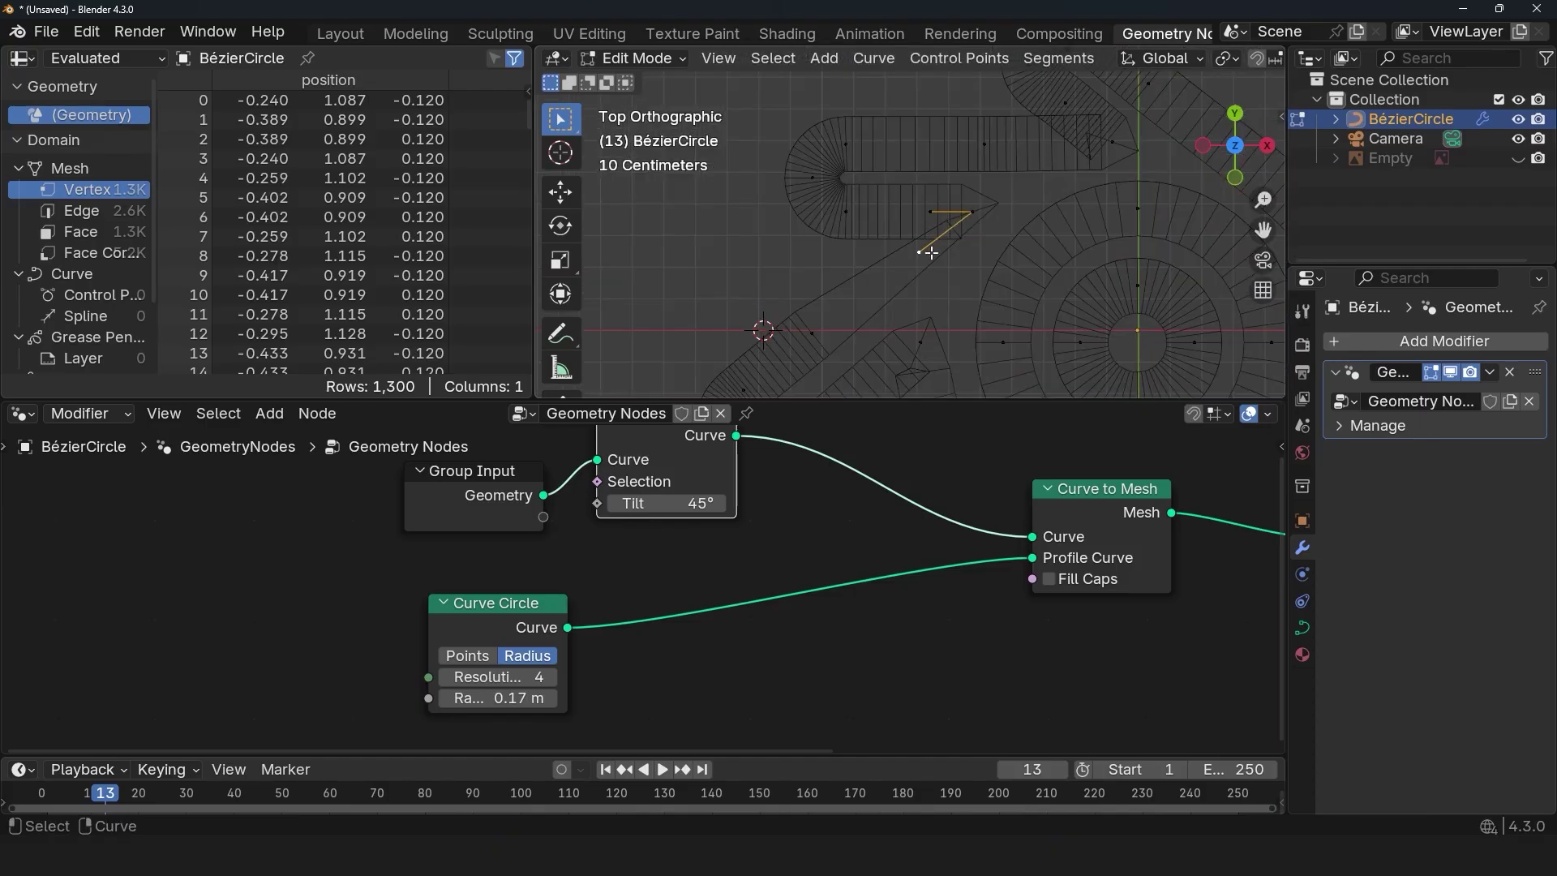
{"action": "key", "text": "e"}
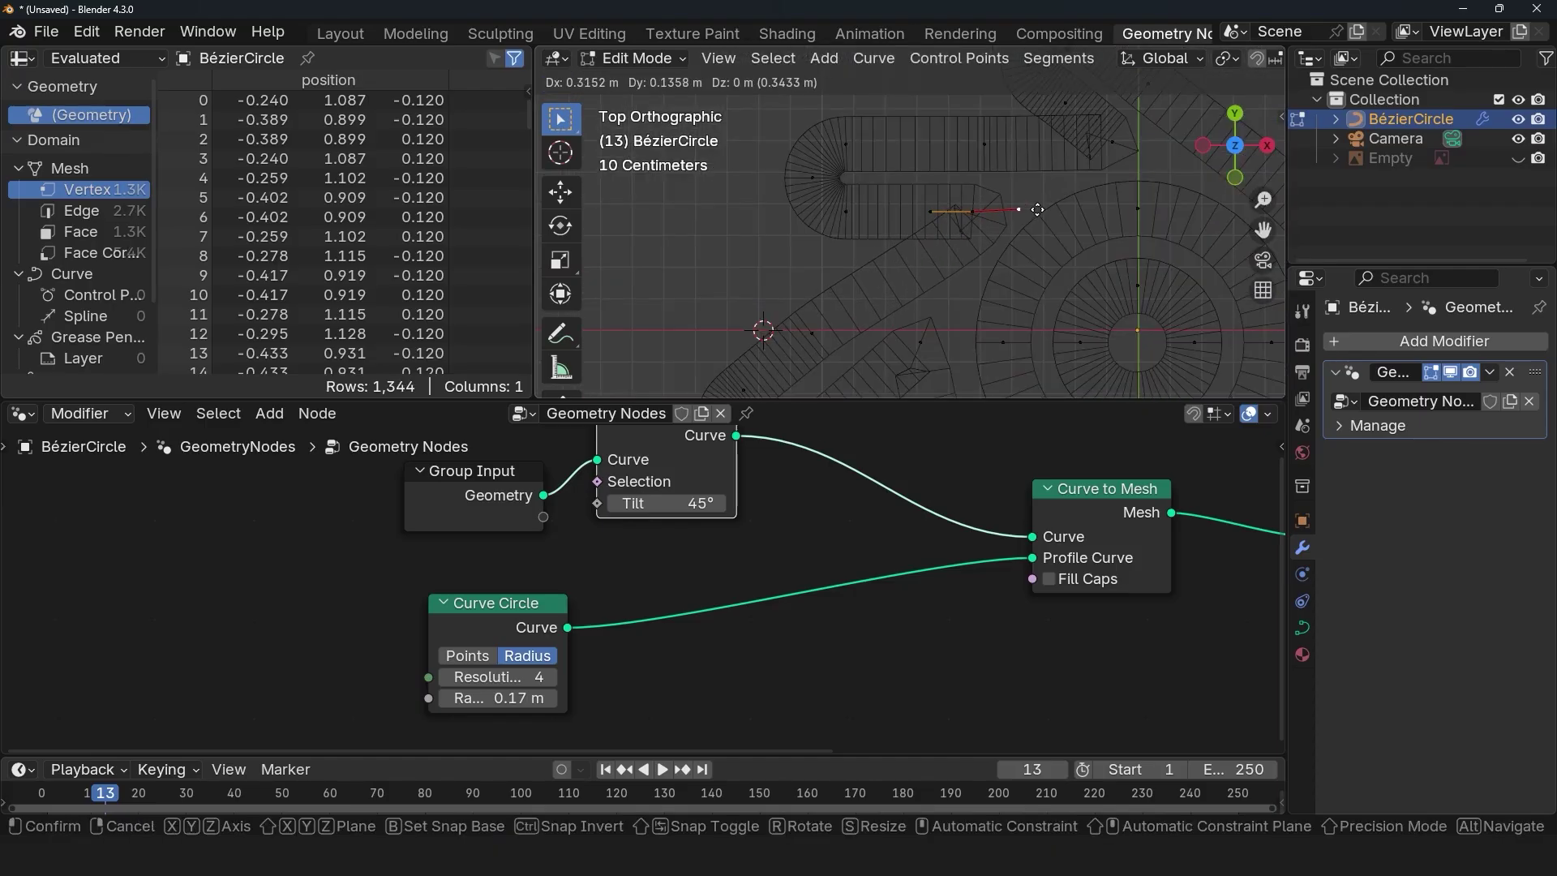
{"action": "key", "text": "Escape"}
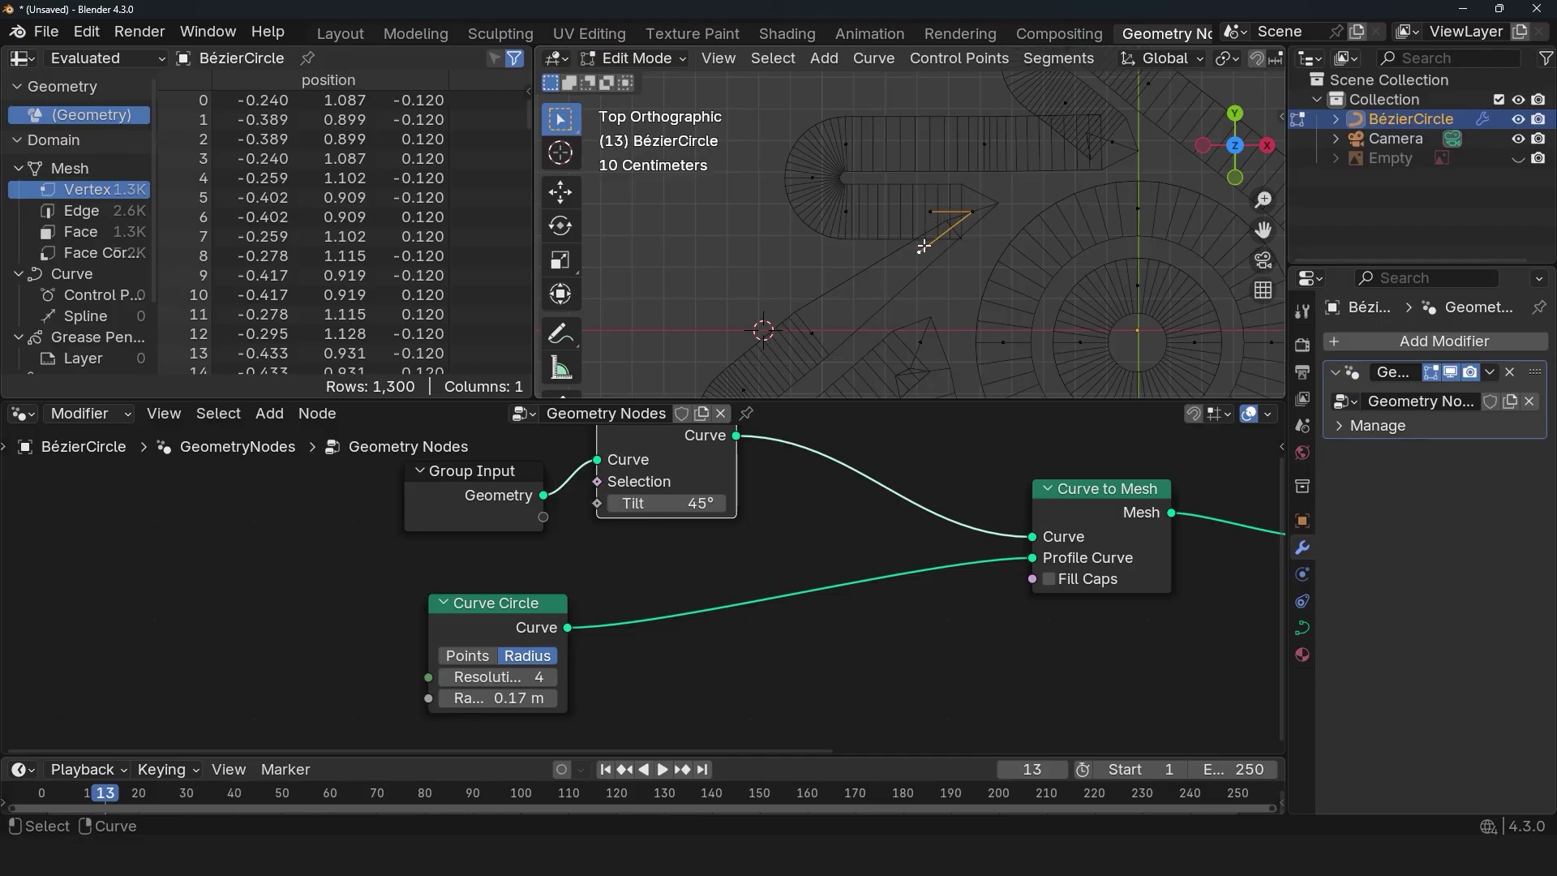
{"action": "key", "text": "e"}
{"action": "key", "text": "Escape"}
{"action": "key", "text": "e"}
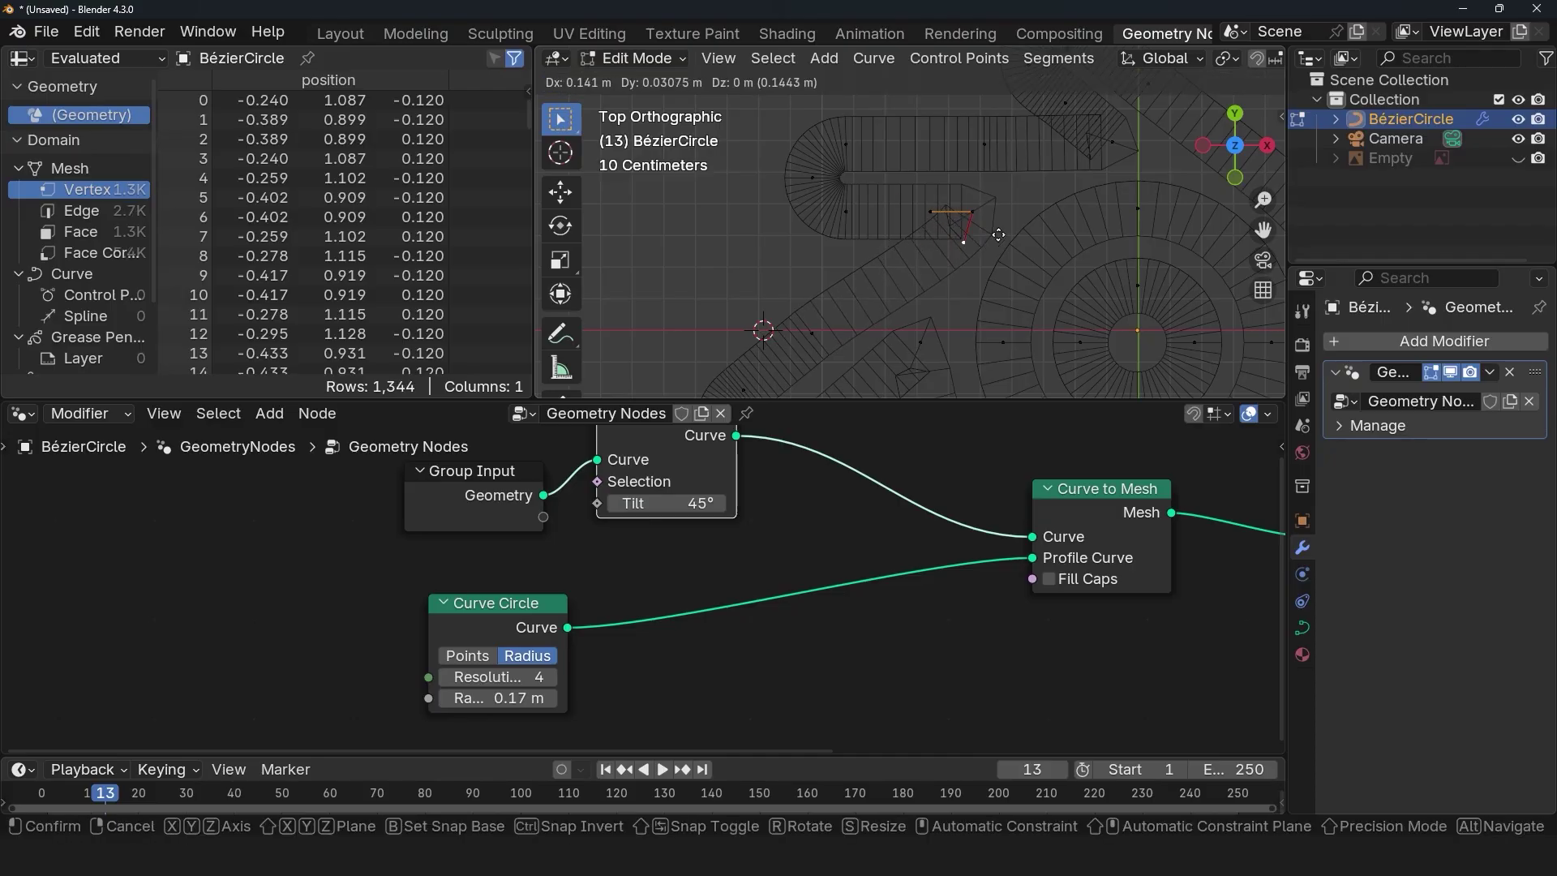
{"action": "left_click", "coordinate": [998, 234]}
Give the new point aligned handles and move it into place
{"action": "key", "text": "v"}
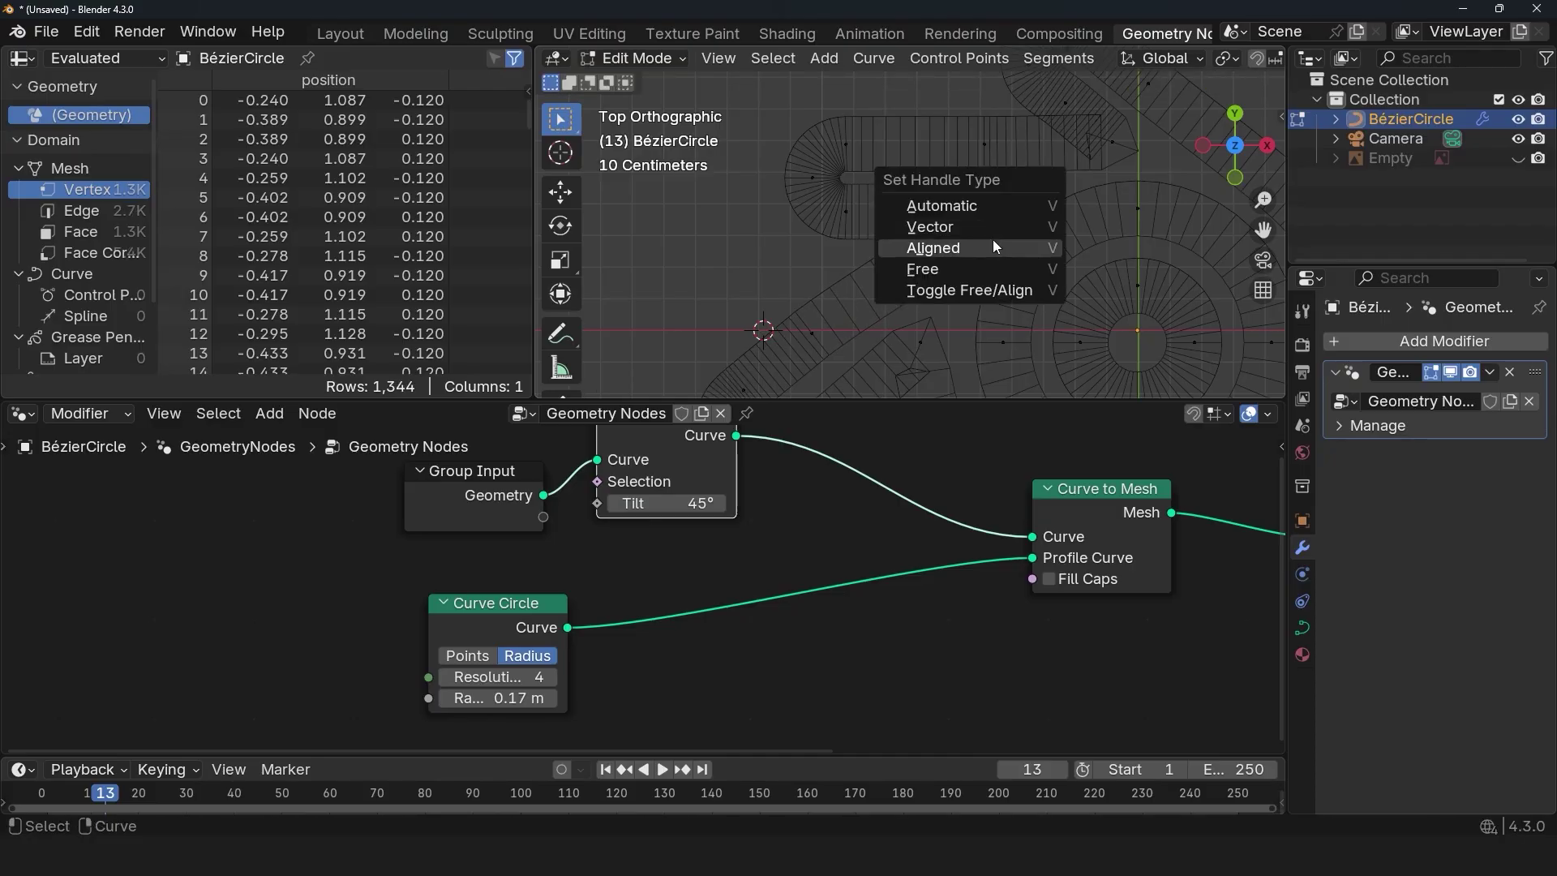
{"action": "left_click", "coordinate": [993, 244]}
{"action": "key", "text": "g"}
{"action": "left_click", "coordinate": [999, 214]}
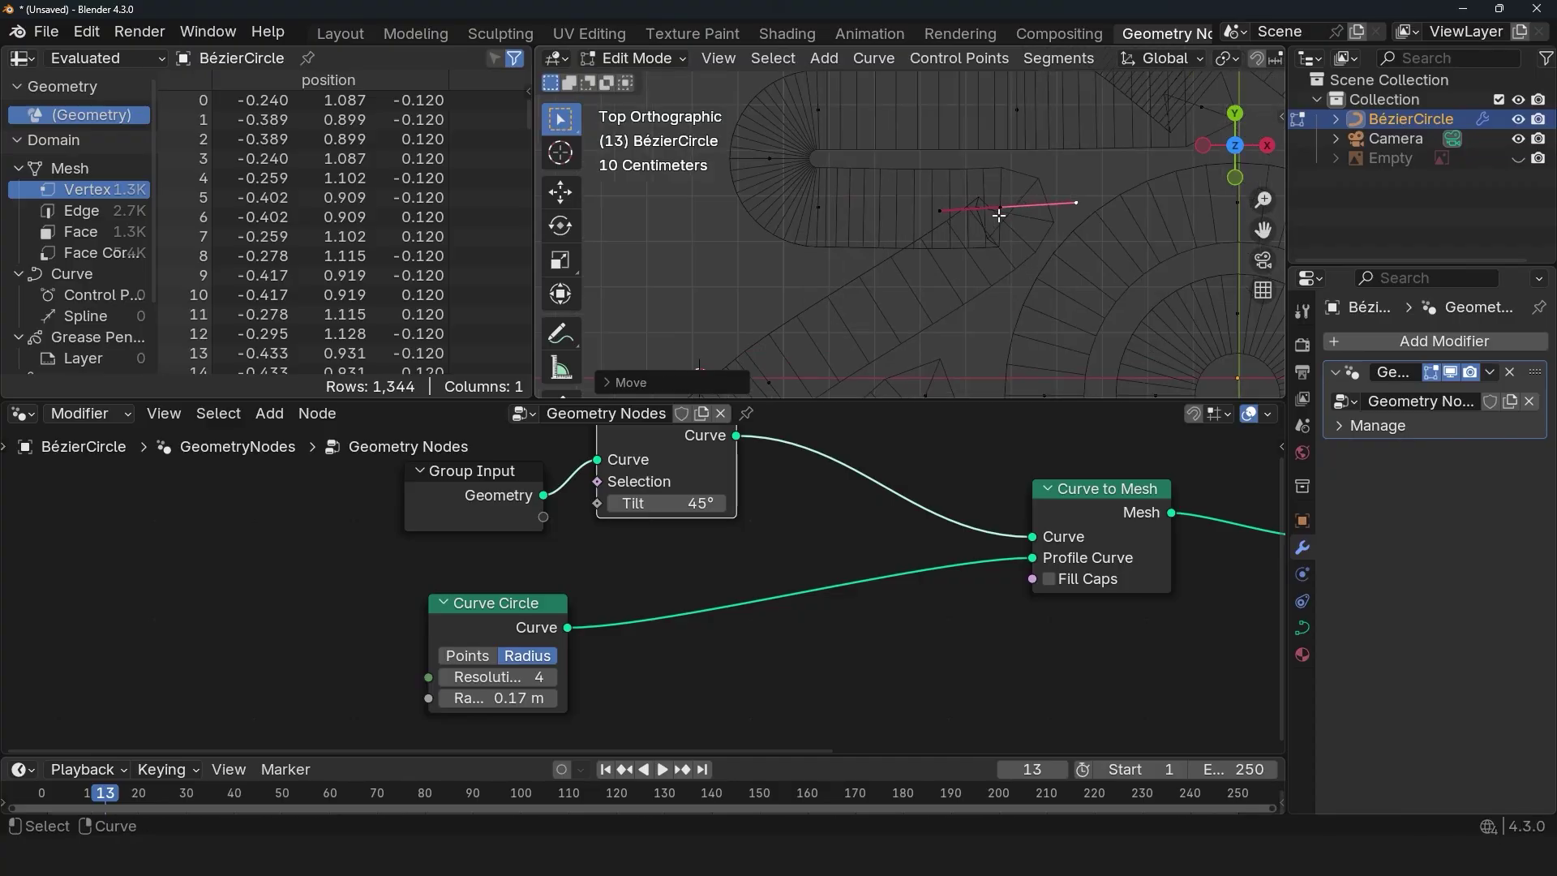
{"action": "scroll", "coordinate": [992, 219], "scroll_direction": "down", "scroll_amount": 1}
{"action": "scroll", "coordinate": [983, 221], "scroll_direction": "down", "scroll_amount": 1}
{"action": "scroll", "coordinate": [888, 206], "scroll_direction": "down", "scroll_amount": 1}
{"action": "scroll", "coordinate": [846, 162], "scroll_direction": "down", "scroll_amount": 2}
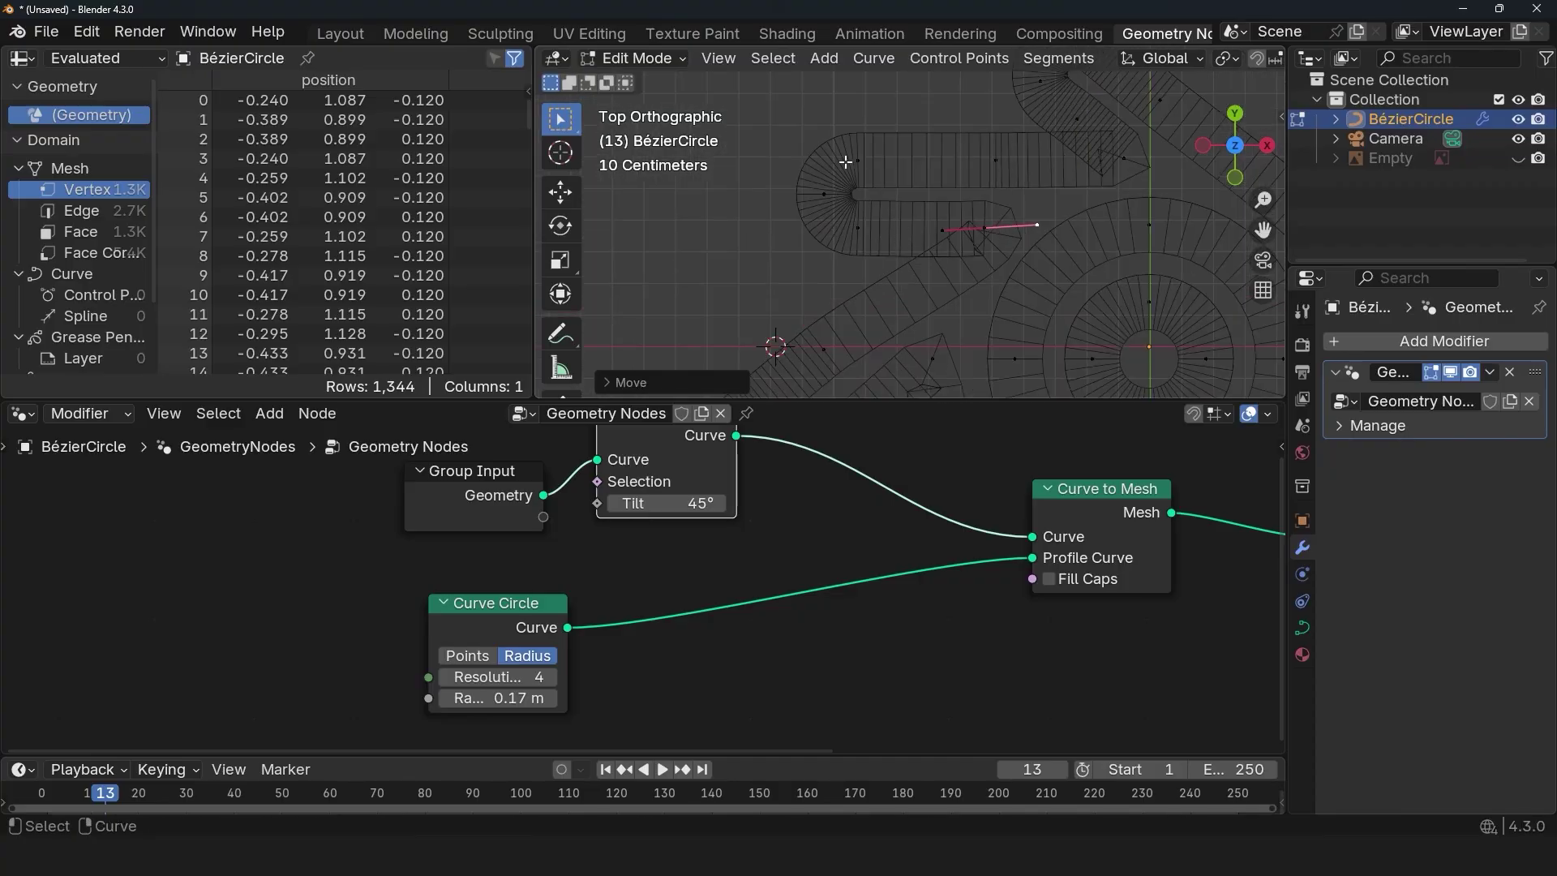
Box-select the control points at the rounded arm end and shift them sideways
{"action": "left_click_drag", "start_coordinate": [795, 142], "coordinate": [905, 242]}
{"action": "scroll", "coordinate": [998, 241], "scroll_direction": "down", "scroll_amount": 2}
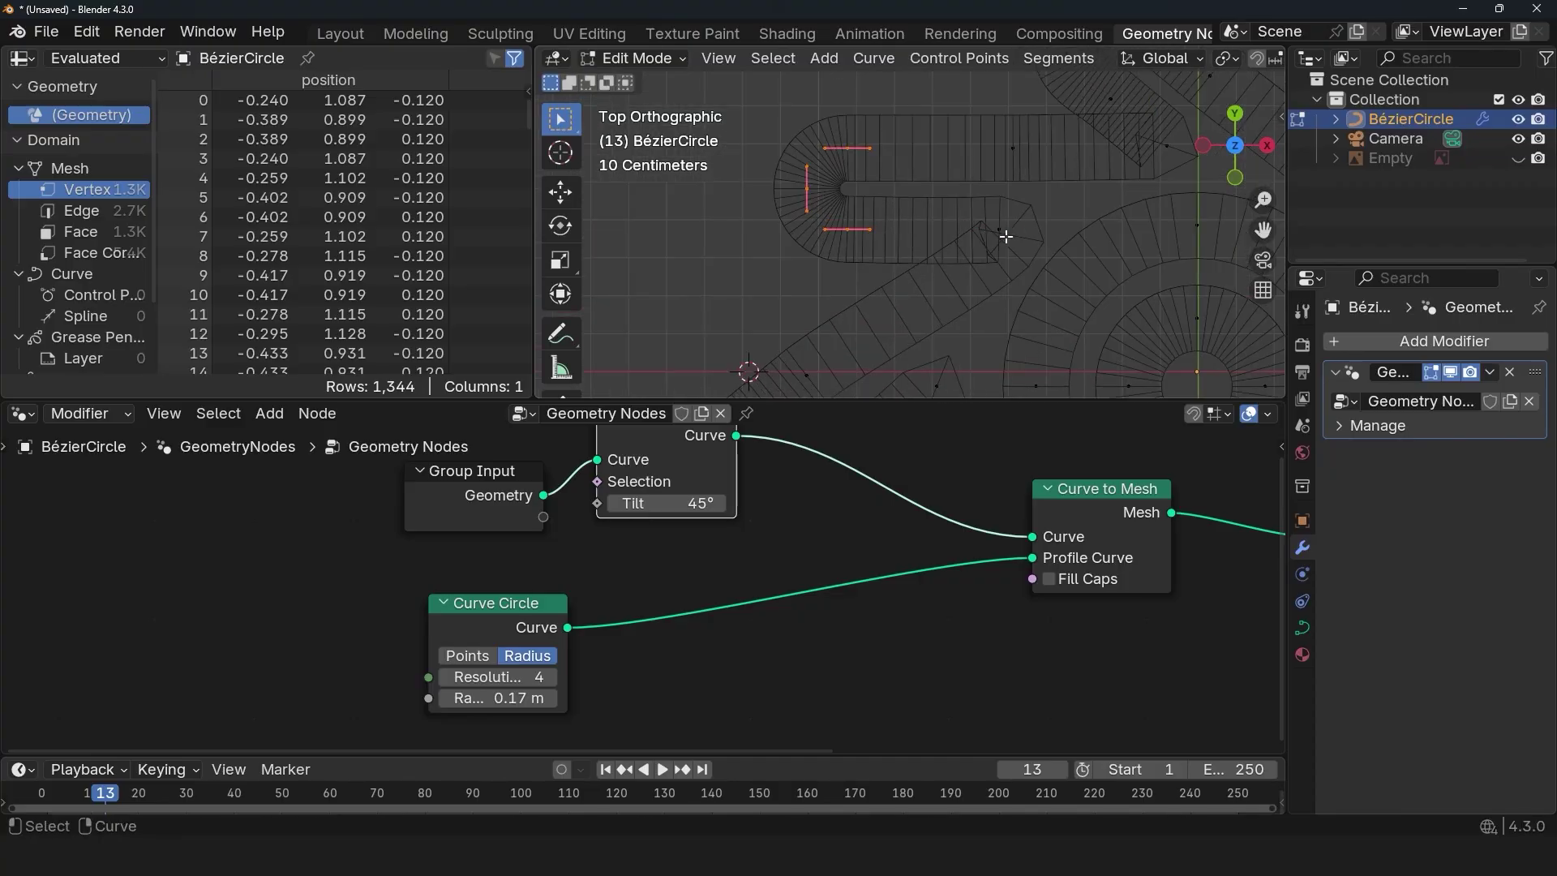
{"action": "scroll", "coordinate": [960, 189], "scroll_direction": "down", "scroll_amount": 1}
{"action": "scroll", "coordinate": [899, 272], "scroll_direction": "down", "scroll_amount": 2}
{"action": "scroll", "coordinate": [927, 252], "scroll_direction": "up", "scroll_amount": 2}
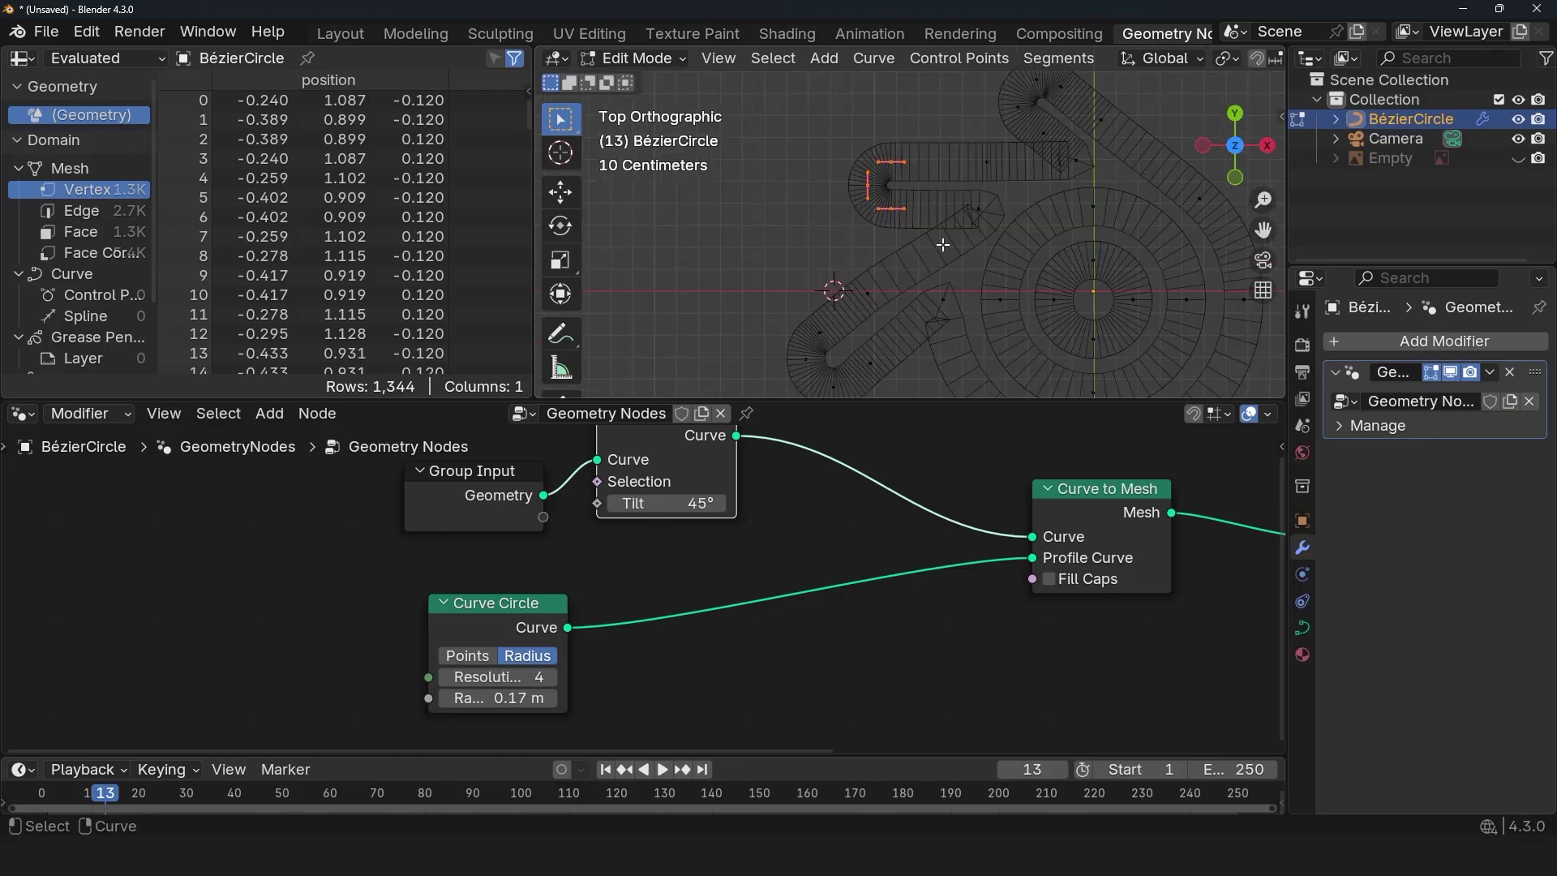
{"action": "scroll", "coordinate": [900, 258], "scroll_direction": "up", "scroll_amount": 2}
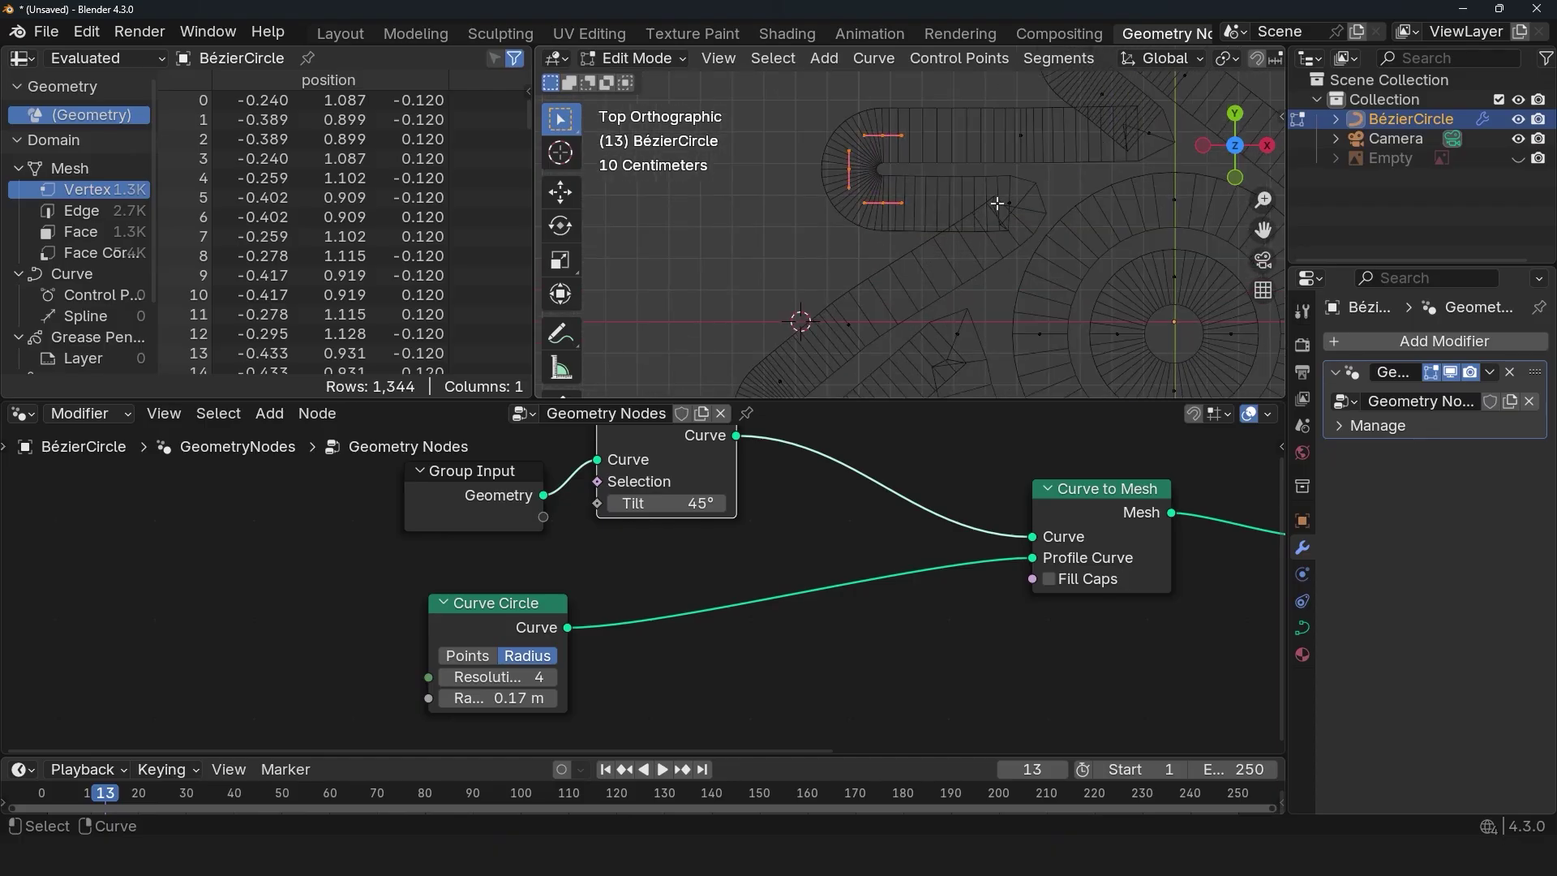
{"action": "left_click", "coordinate": [557, 193]}
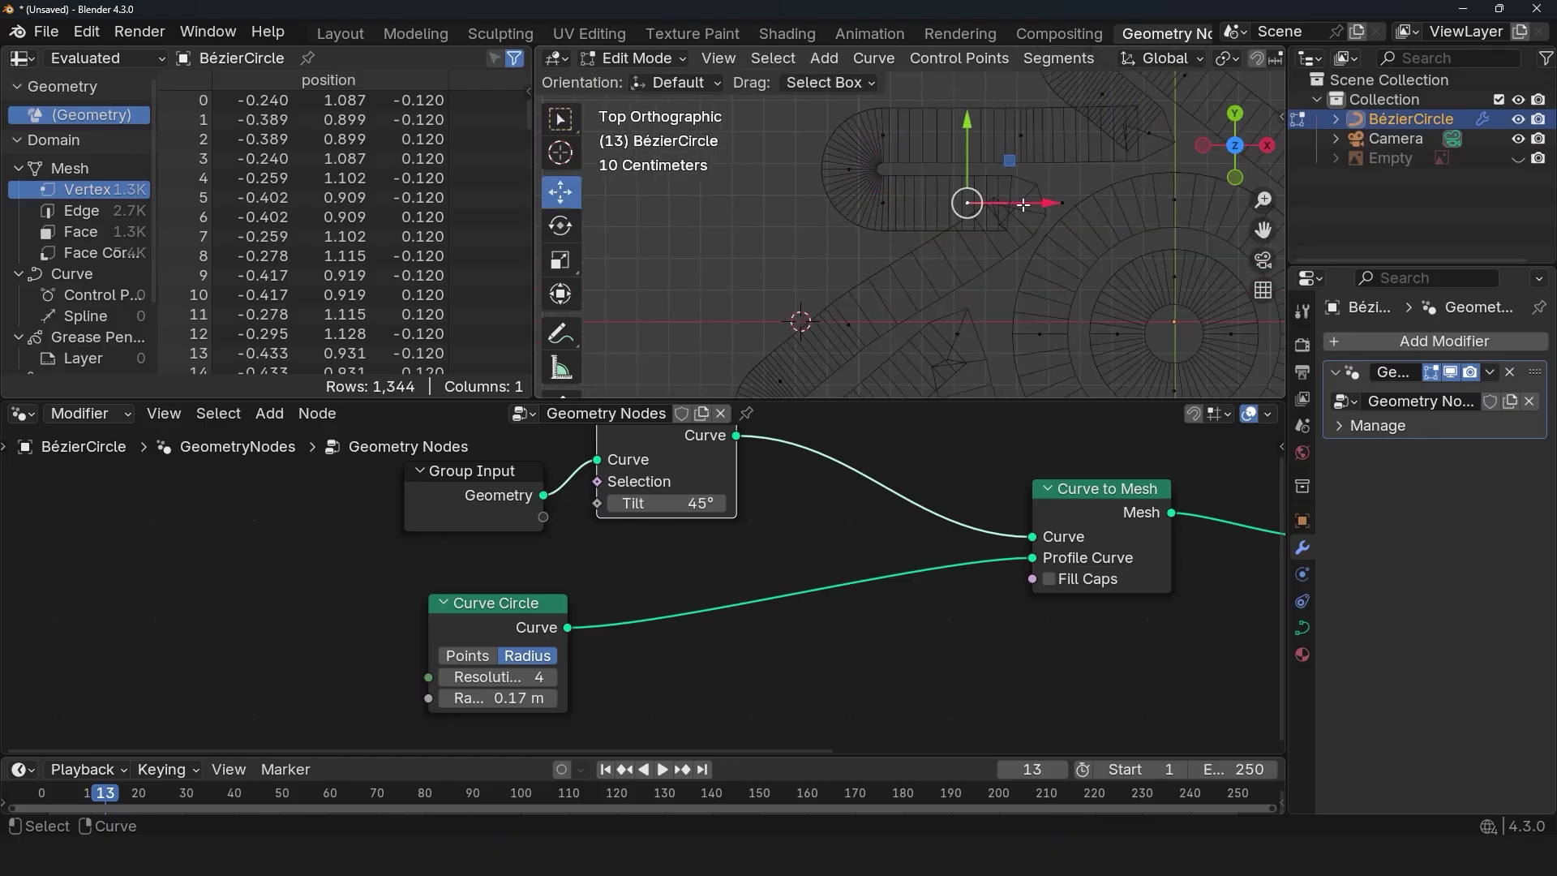
{"action": "mouse_move", "coordinate": [1027, 203]}
{"action": "left_mouse_down"}
{"action": "mouse_move", "coordinate": [1062, 203]}
{"action": "mouse_move", "coordinate": [875, 191]}
{"action": "mouse_move", "coordinate": [1108, 199]}
{"action": "mouse_move", "coordinate": [1023, 187]}
{"action": "mouse_move", "coordinate": [961, 225]}
{"action": "left_mouse_up"}
{"action": "left_click", "coordinate": [869, 317]}
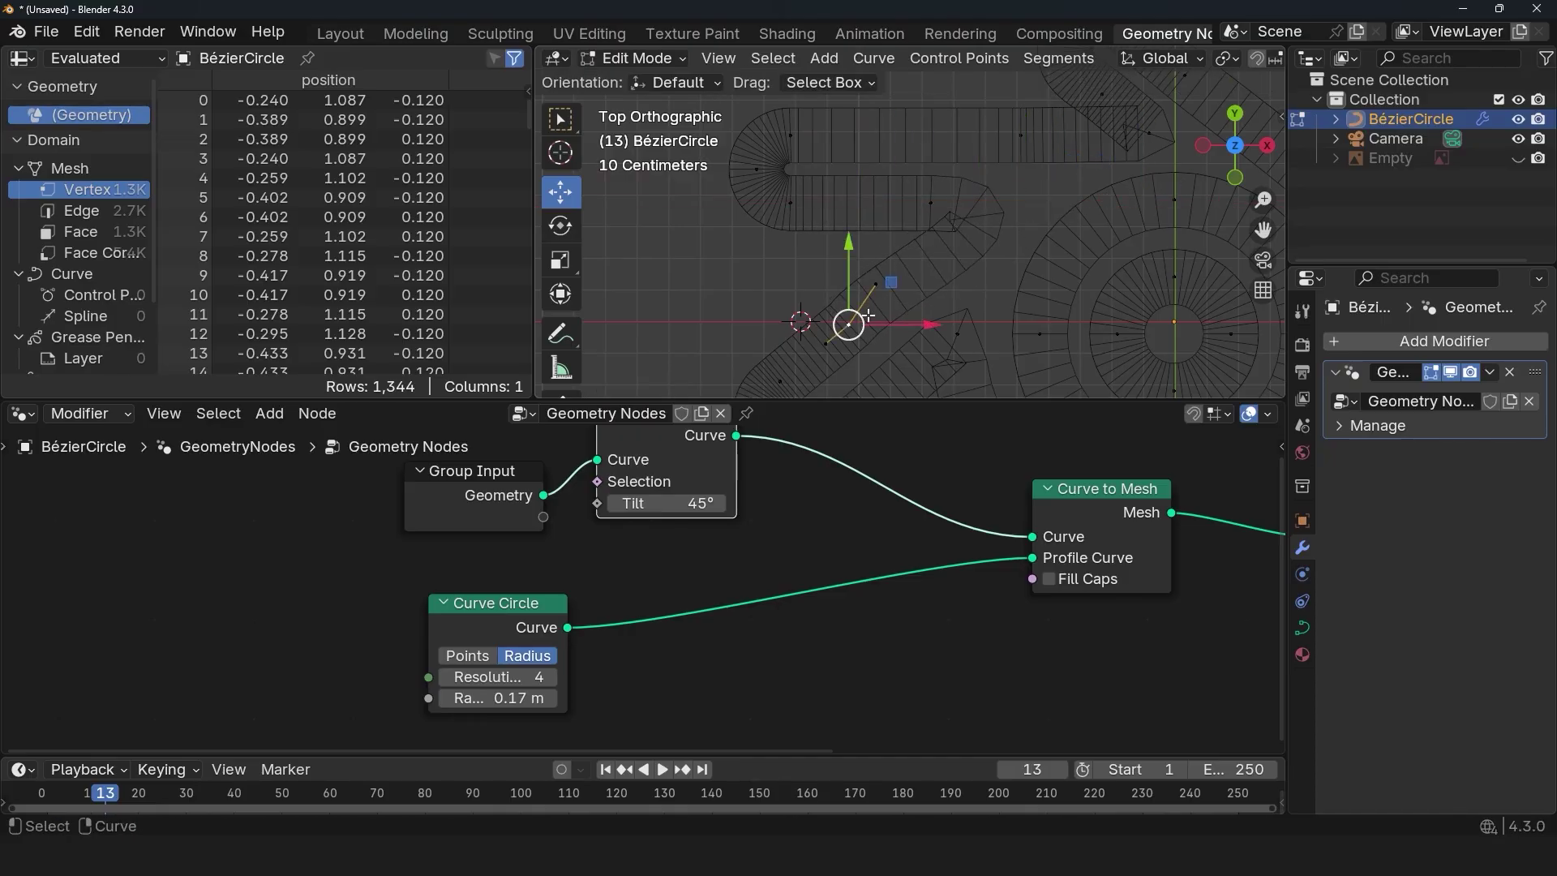
{"action": "left_click", "coordinate": [971, 226]}
Select a control point at the bend and nudge it
{"action": "key", "text": "Tab"}
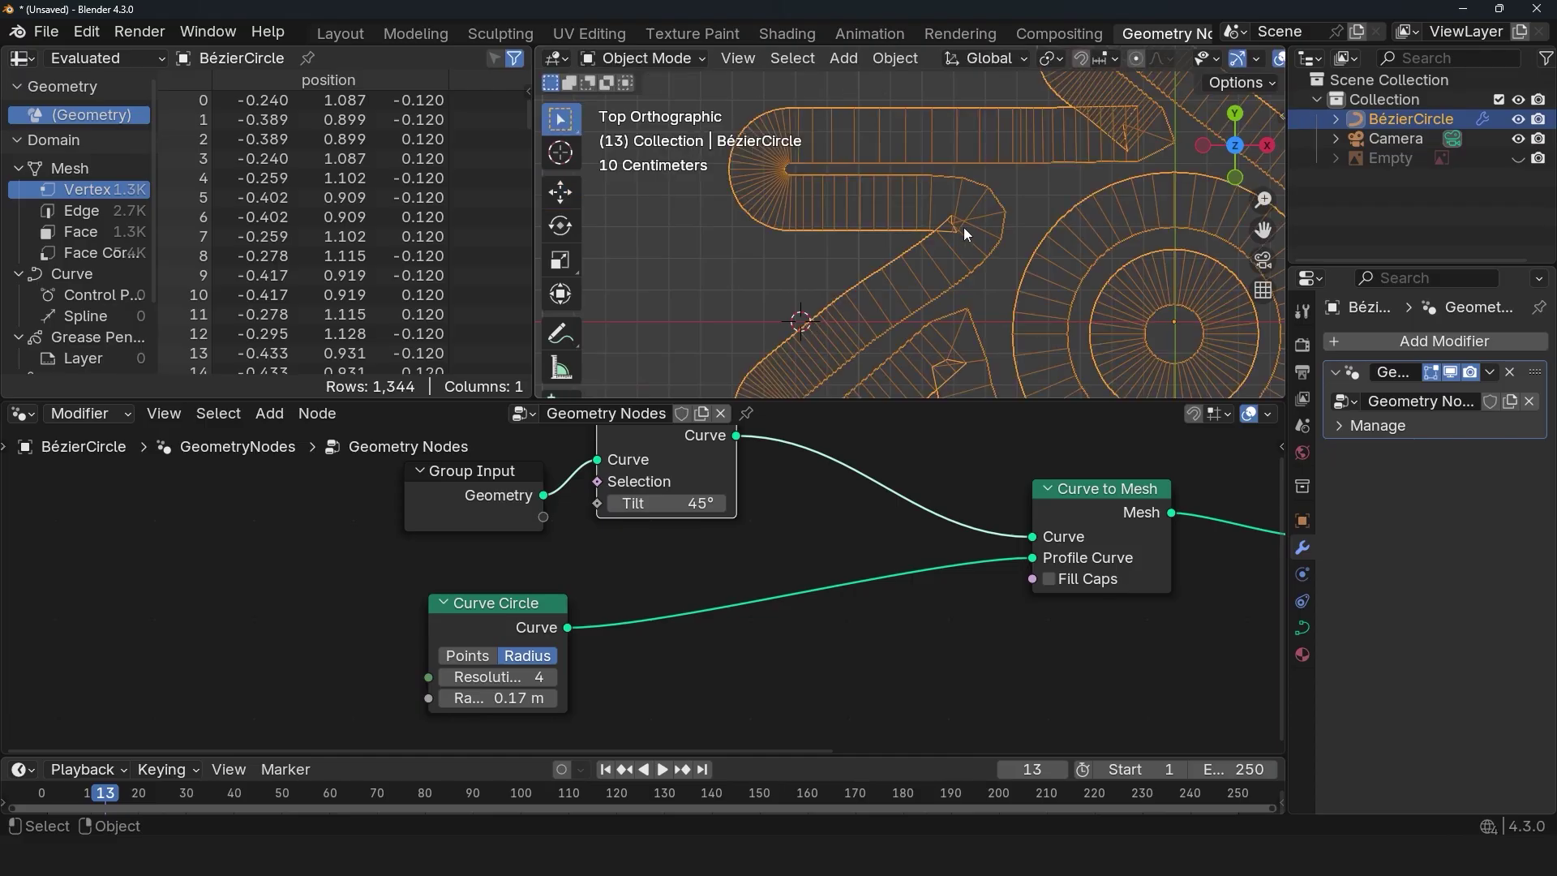
{"action": "scroll", "coordinate": [964, 228], "scroll_direction": "down", "scroll_amount": 3}
{"action": "scroll", "coordinate": [941, 240], "scroll_direction": "up", "scroll_amount": 4}
{"action": "key", "text": "Tab"}
{"action": "left_click", "coordinate": [1010, 230]}
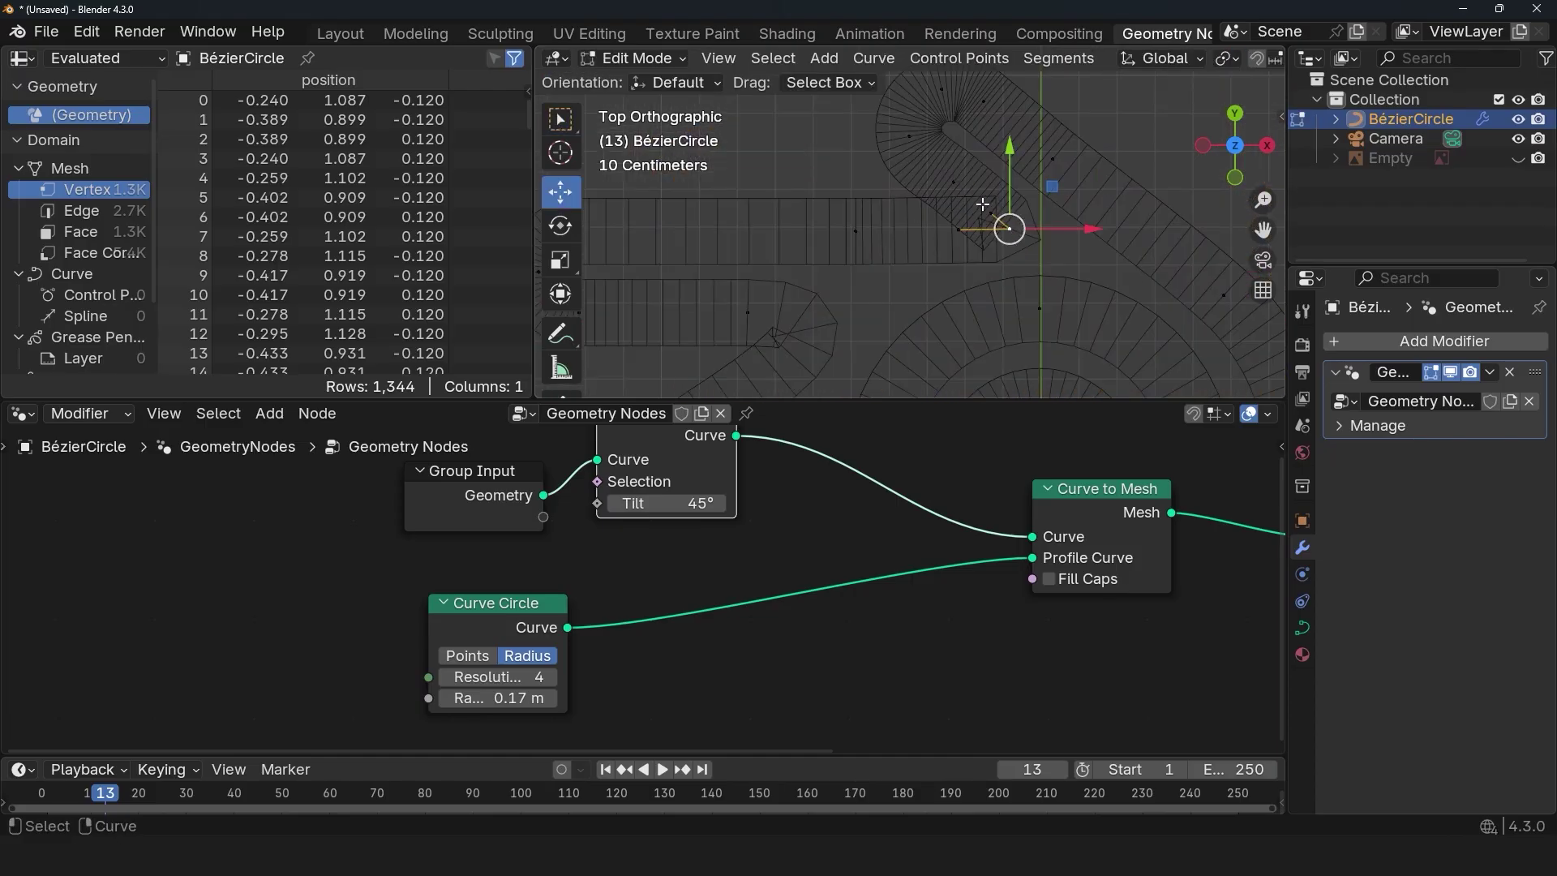
{"action": "scroll", "coordinate": [983, 206], "scroll_direction": "down", "scroll_amount": 2}
{"action": "scroll", "coordinate": [1088, 213], "scroll_direction": "up", "scroll_amount": 5}
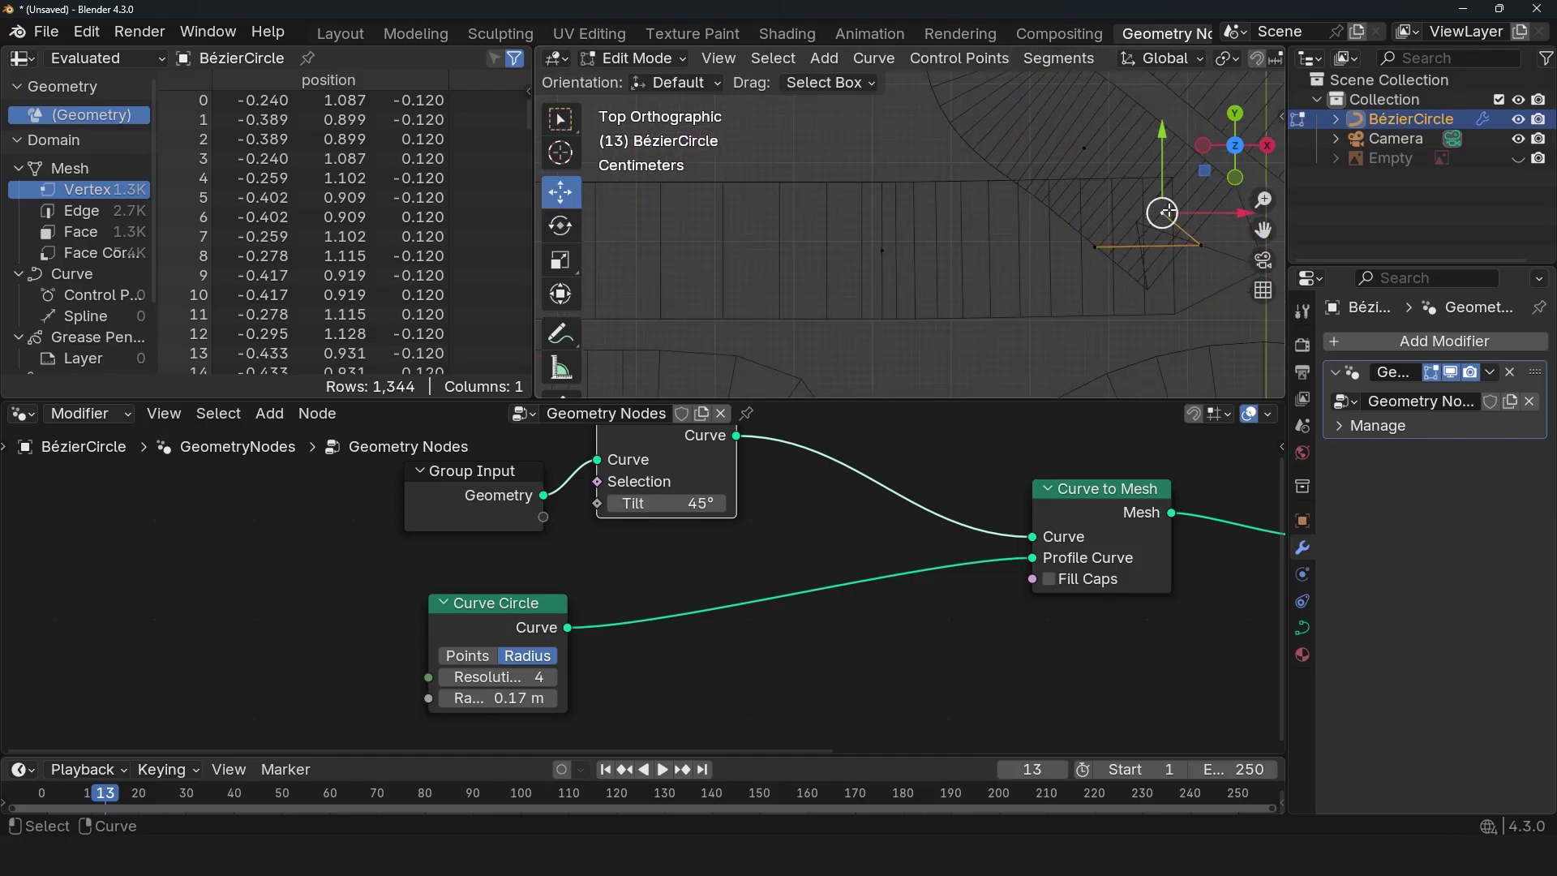
{"action": "left_click_drag", "start_coordinate": [1166, 213], "coordinate": [1168, 210]}
{"action": "scroll", "coordinate": [909, 210], "scroll_direction": "down", "scroll_amount": 2}
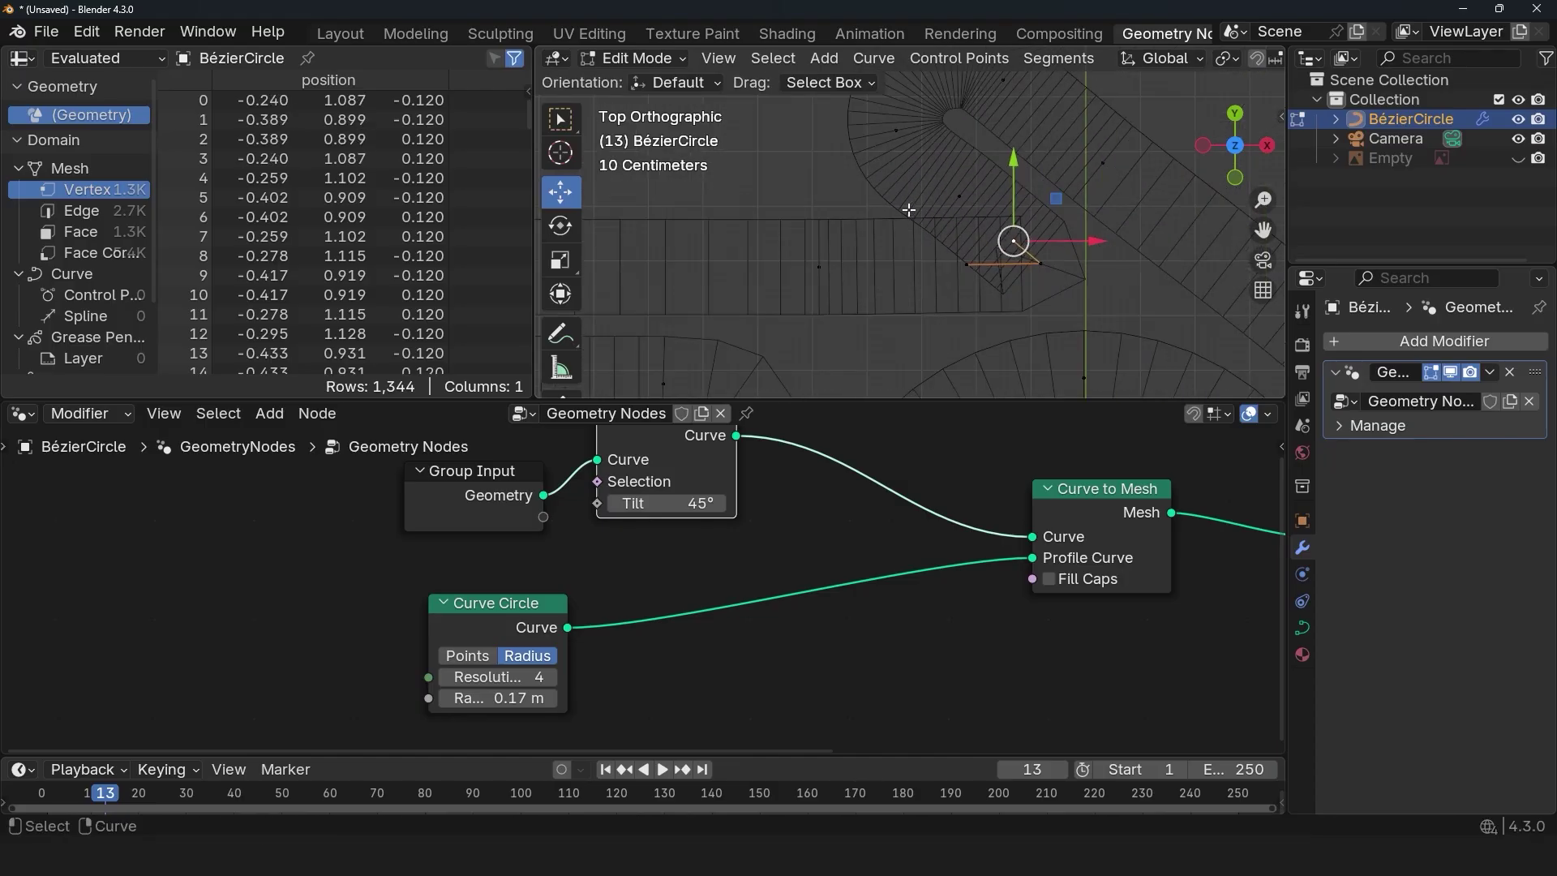
Give another bend point aligned handles and move it up and left
{"action": "left_click", "coordinate": [1038, 263]}
{"action": "key", "text": "v"}
{"action": "left_click", "coordinate": [1051, 240]}
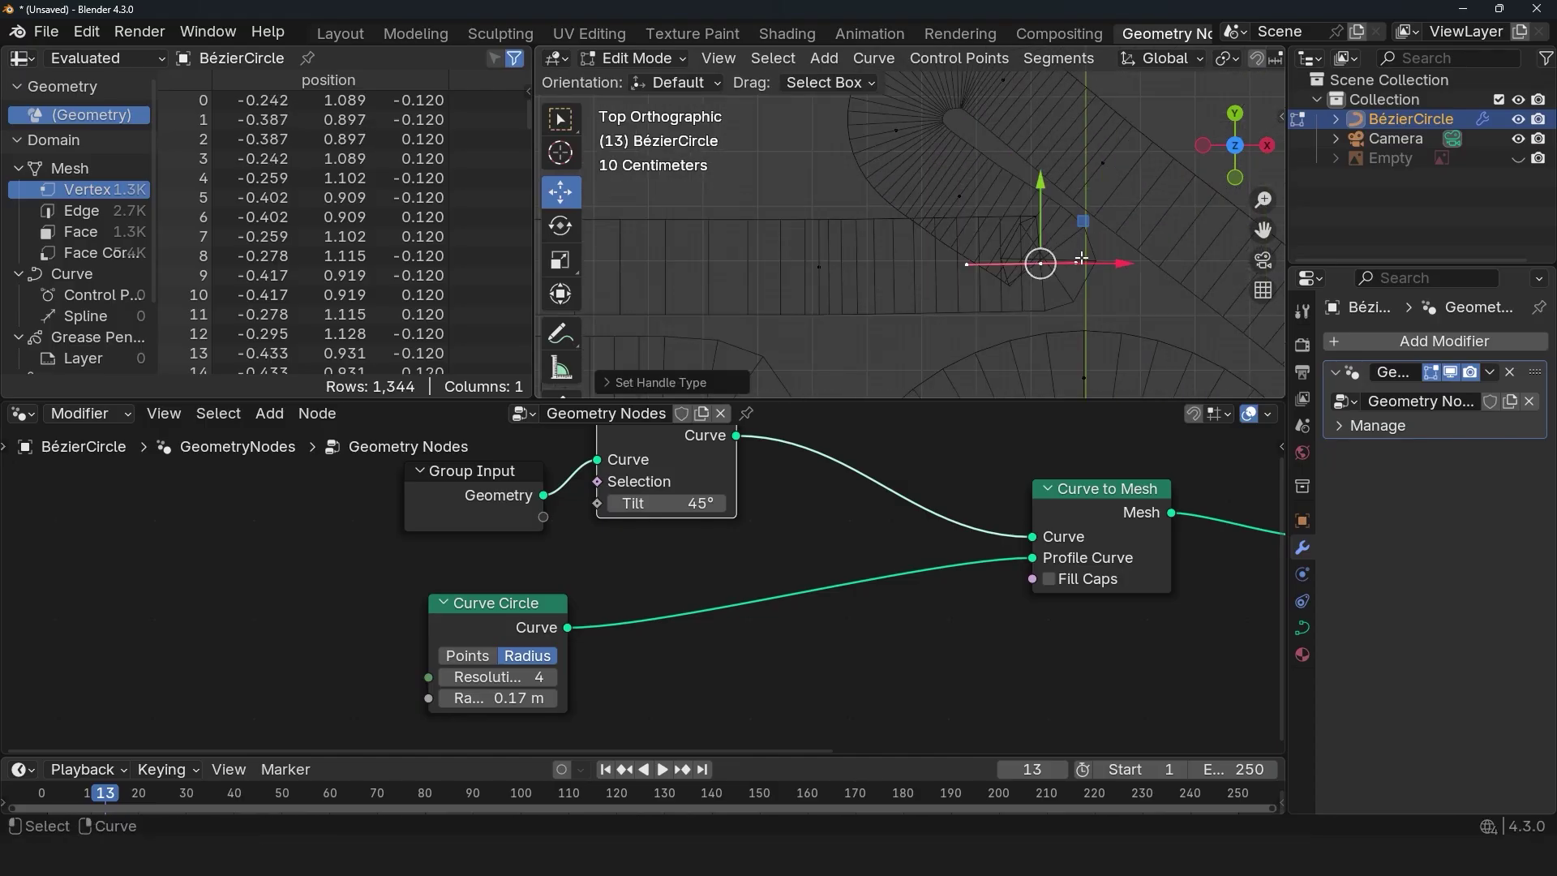
{"action": "left_click_drag", "start_coordinate": [1080, 259], "coordinate": [1114, 259]}
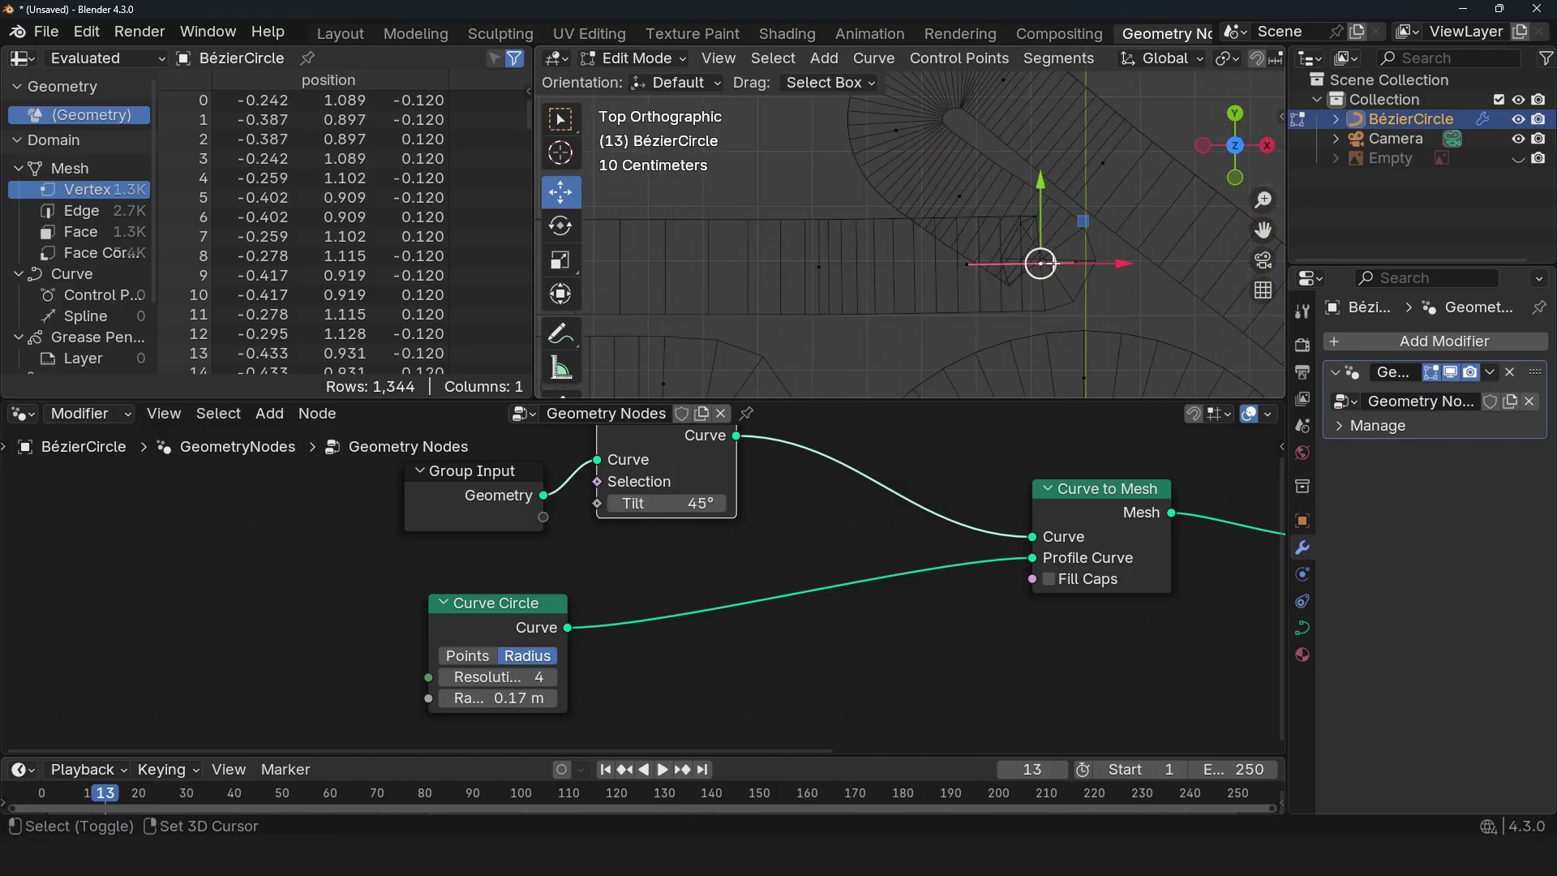
{"action": "left_click_drag", "start_coordinate": [1041, 263], "coordinate": [925, 164]}
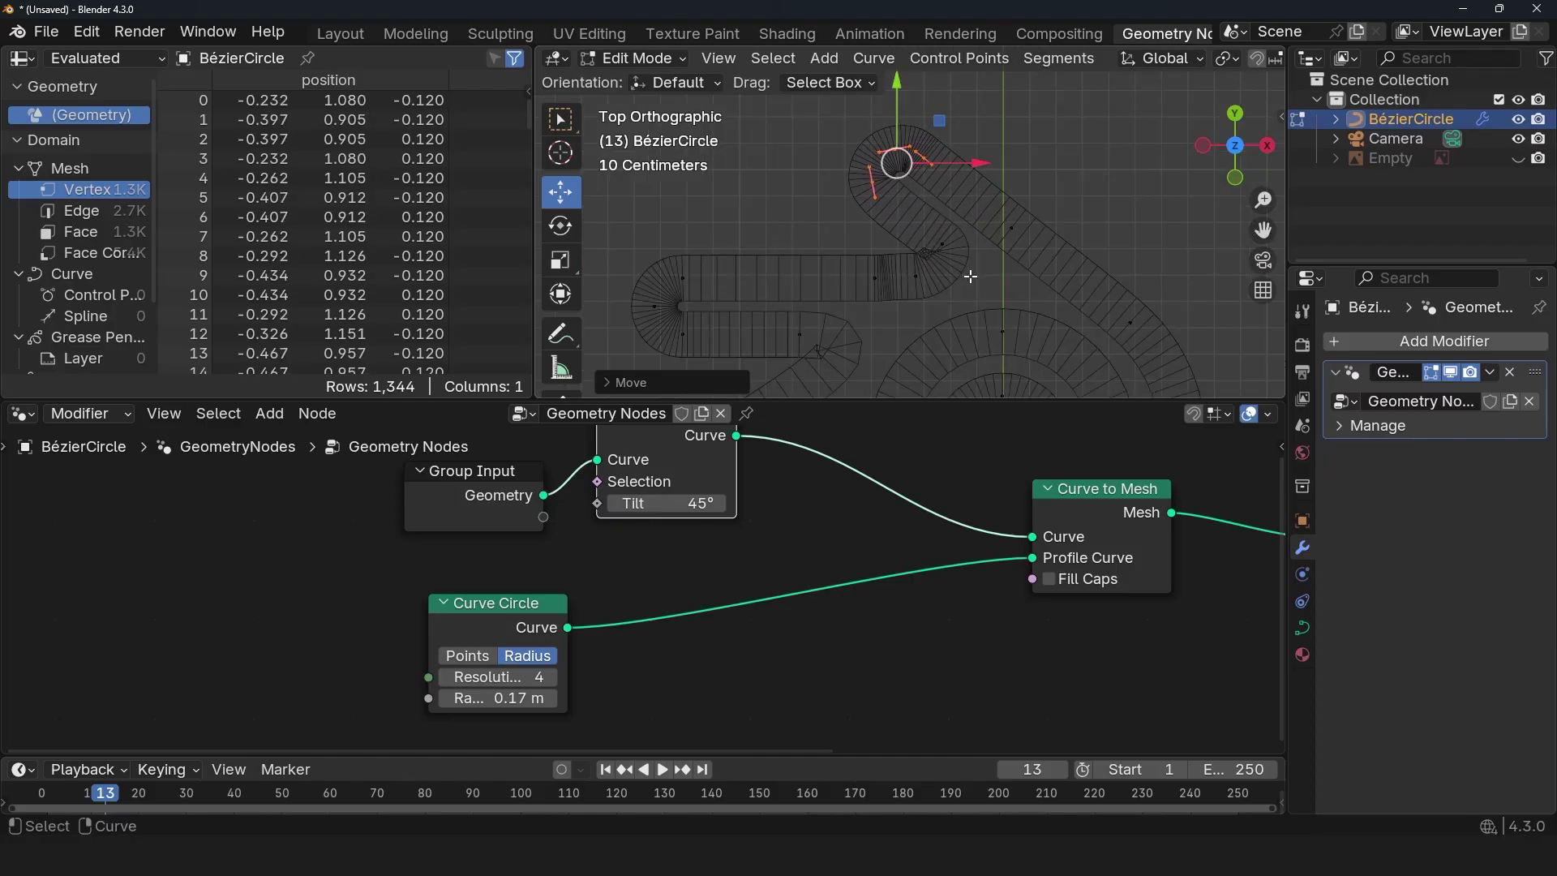
{"action": "key", "text": "Tab"}
{"action": "scroll", "coordinate": [1069, 242], "scroll_direction": "up", "scroll_amount": 1}
{"action": "scroll", "coordinate": [896, 251], "scroll_direction": "up", "scroll_amount": 1}
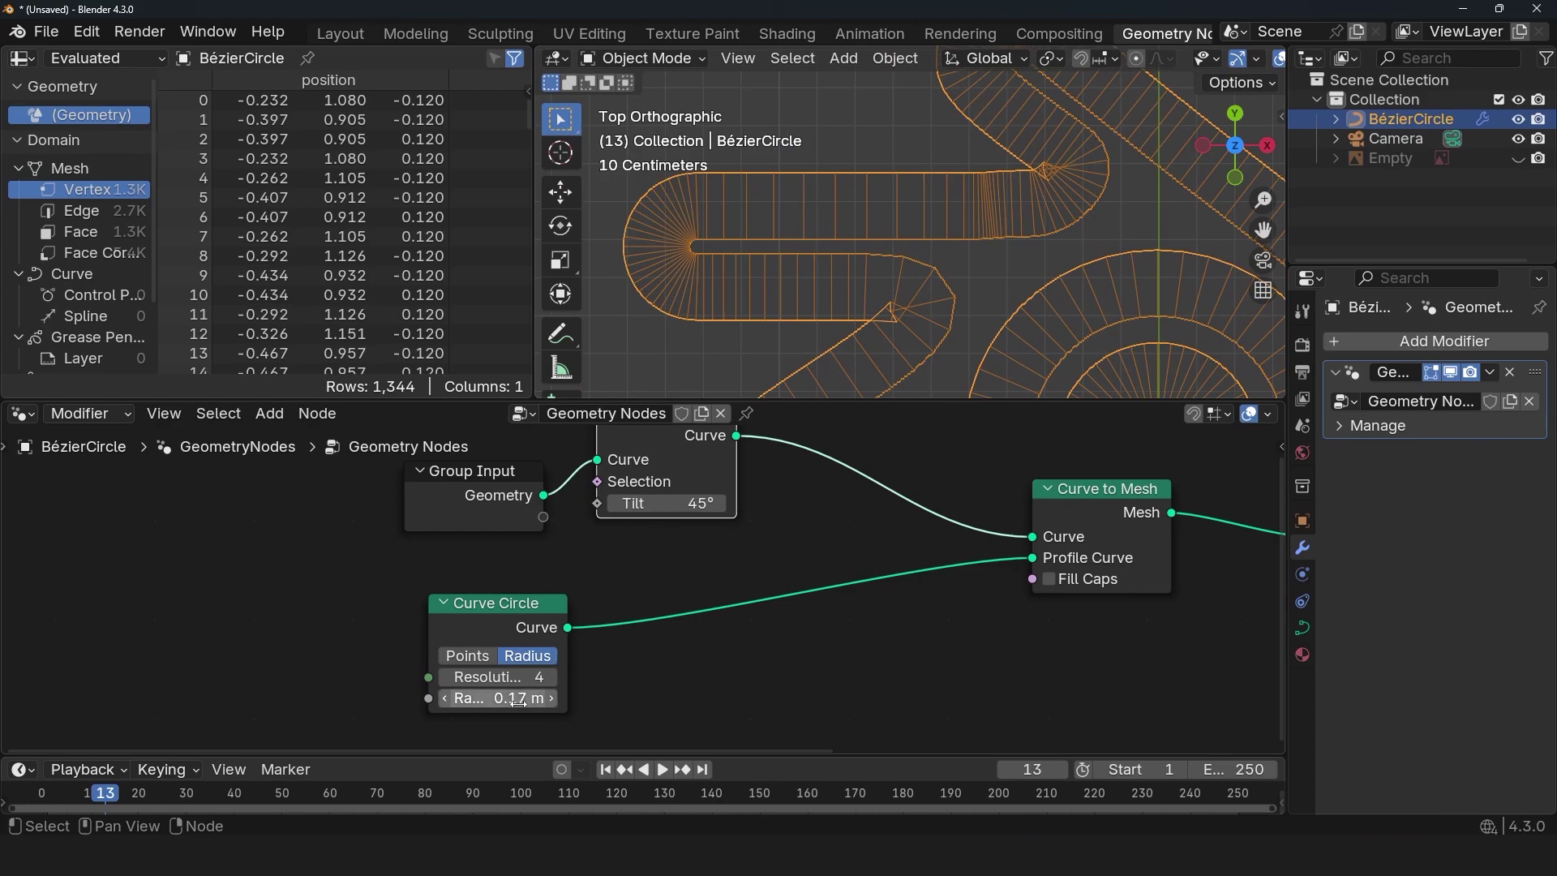
Drag the Curve Circle radius to 0.21 m and check the thickness from top view
{"action": "mouse_move", "coordinate": [513, 699]}
{"action": "left_mouse_down"}
{"action": "mouse_move", "coordinate": [462, 698]}
{"action": "mouse_move", "coordinate": [548, 699]}
{"action": "left_mouse_up"}
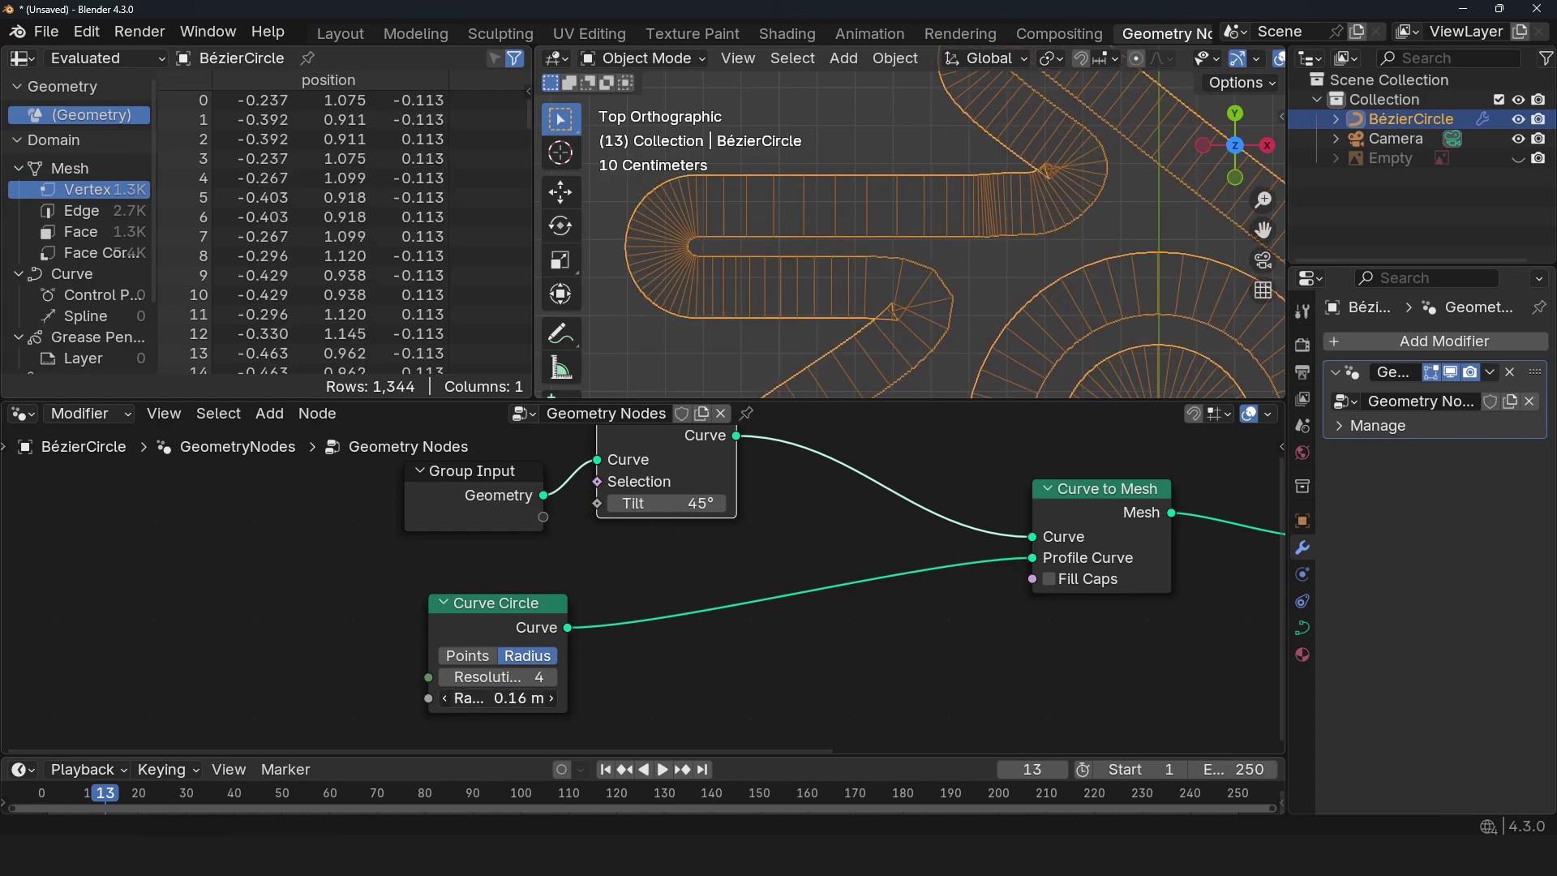
{"action": "left_click_drag", "start_coordinate": [499, 699], "coordinate": [554, 699]}
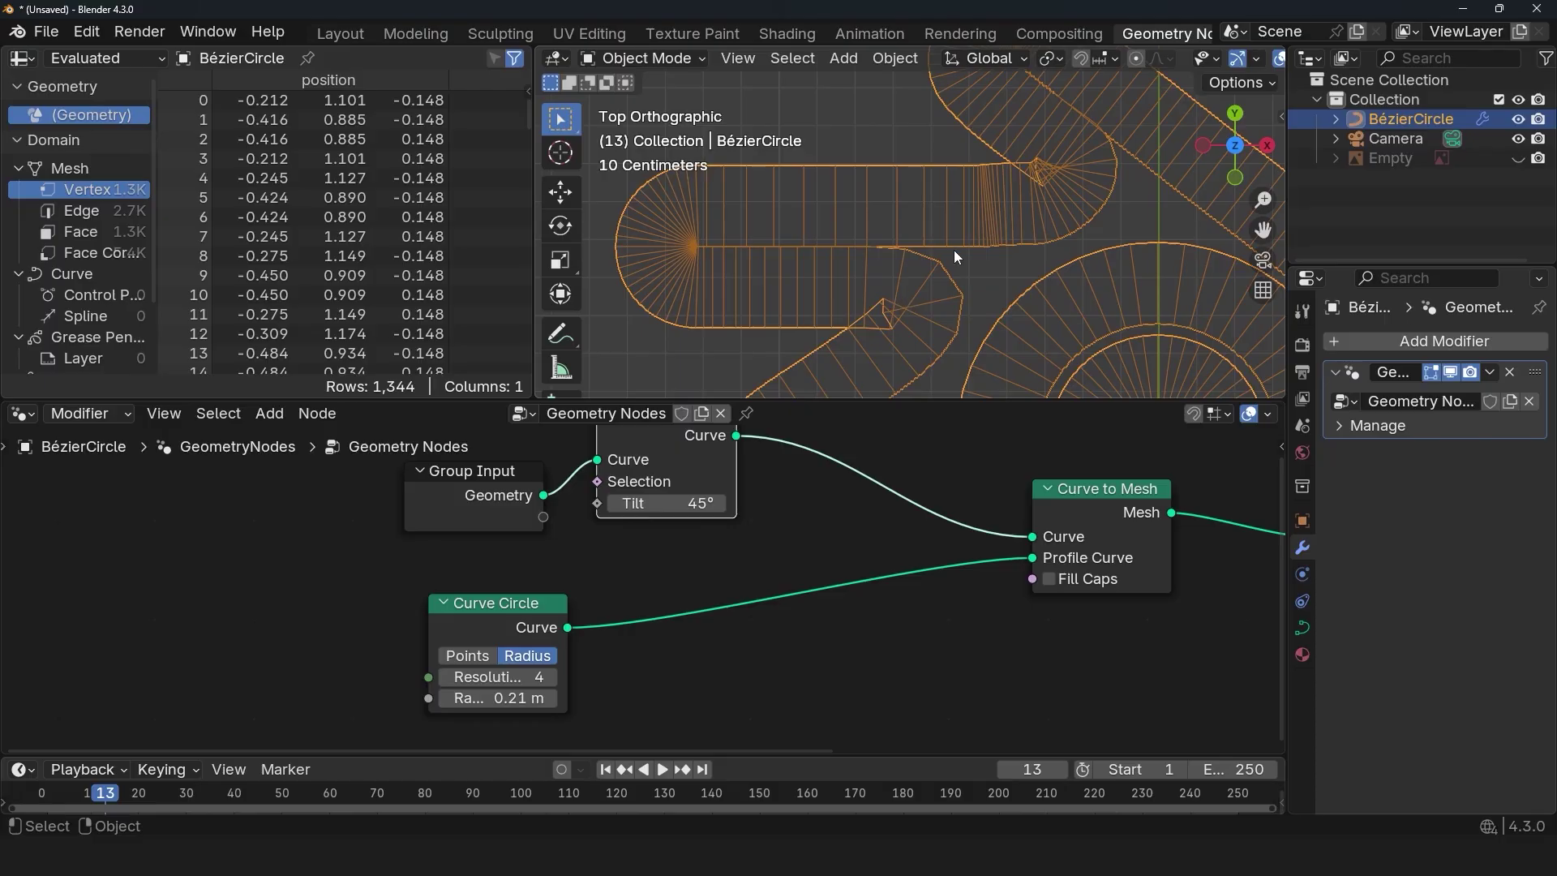
{"action": "middle_click_drag", "start_coordinate": [901, 272], "coordinate": [994, 243]}
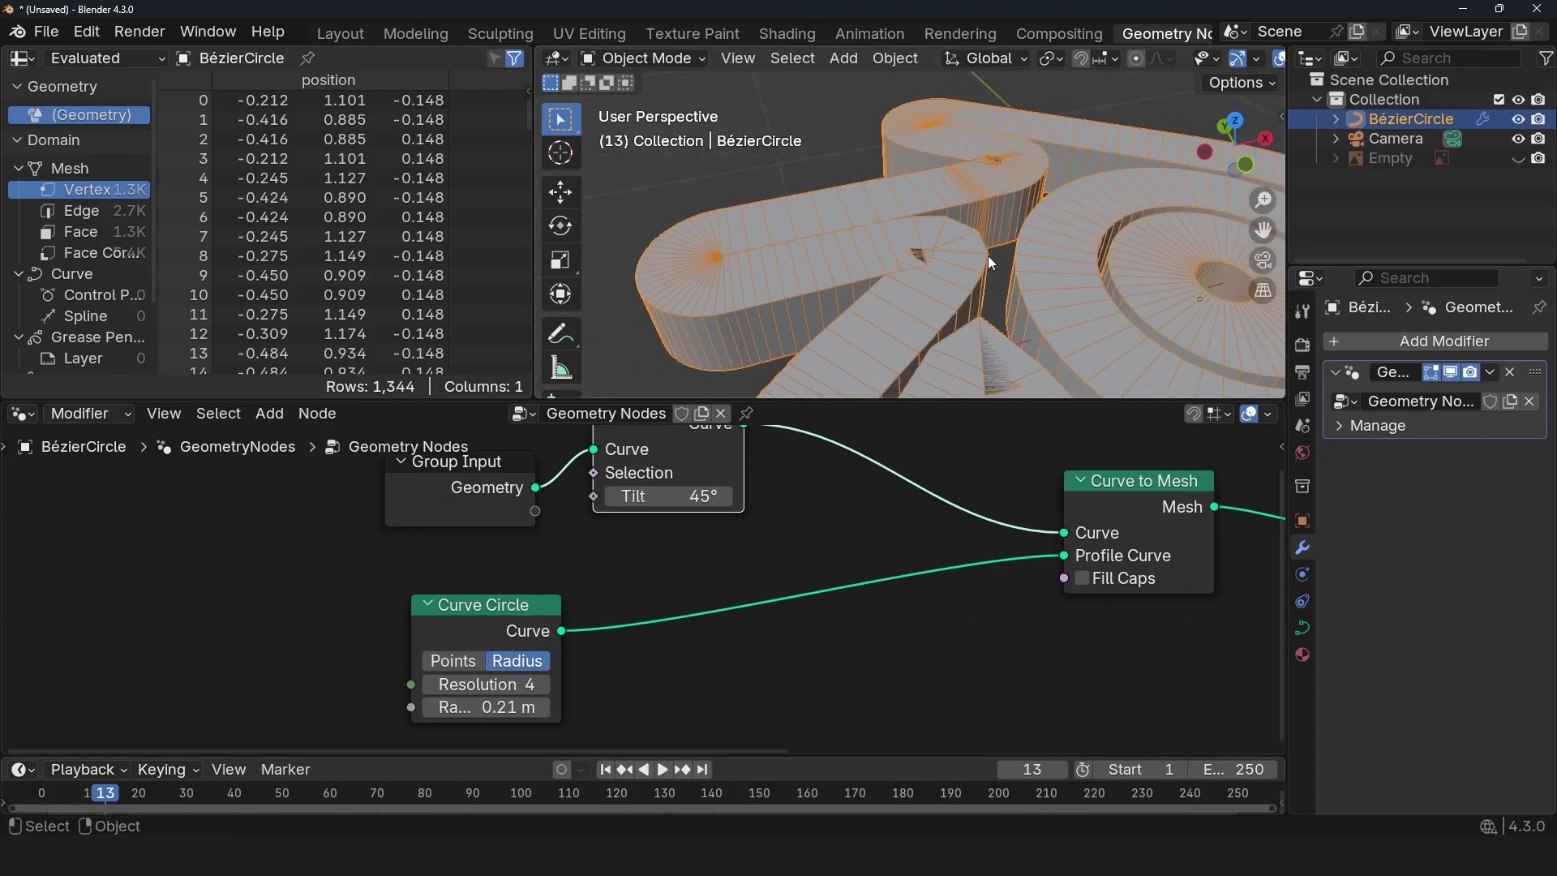
{"action": "key", "text": "KP_7"}
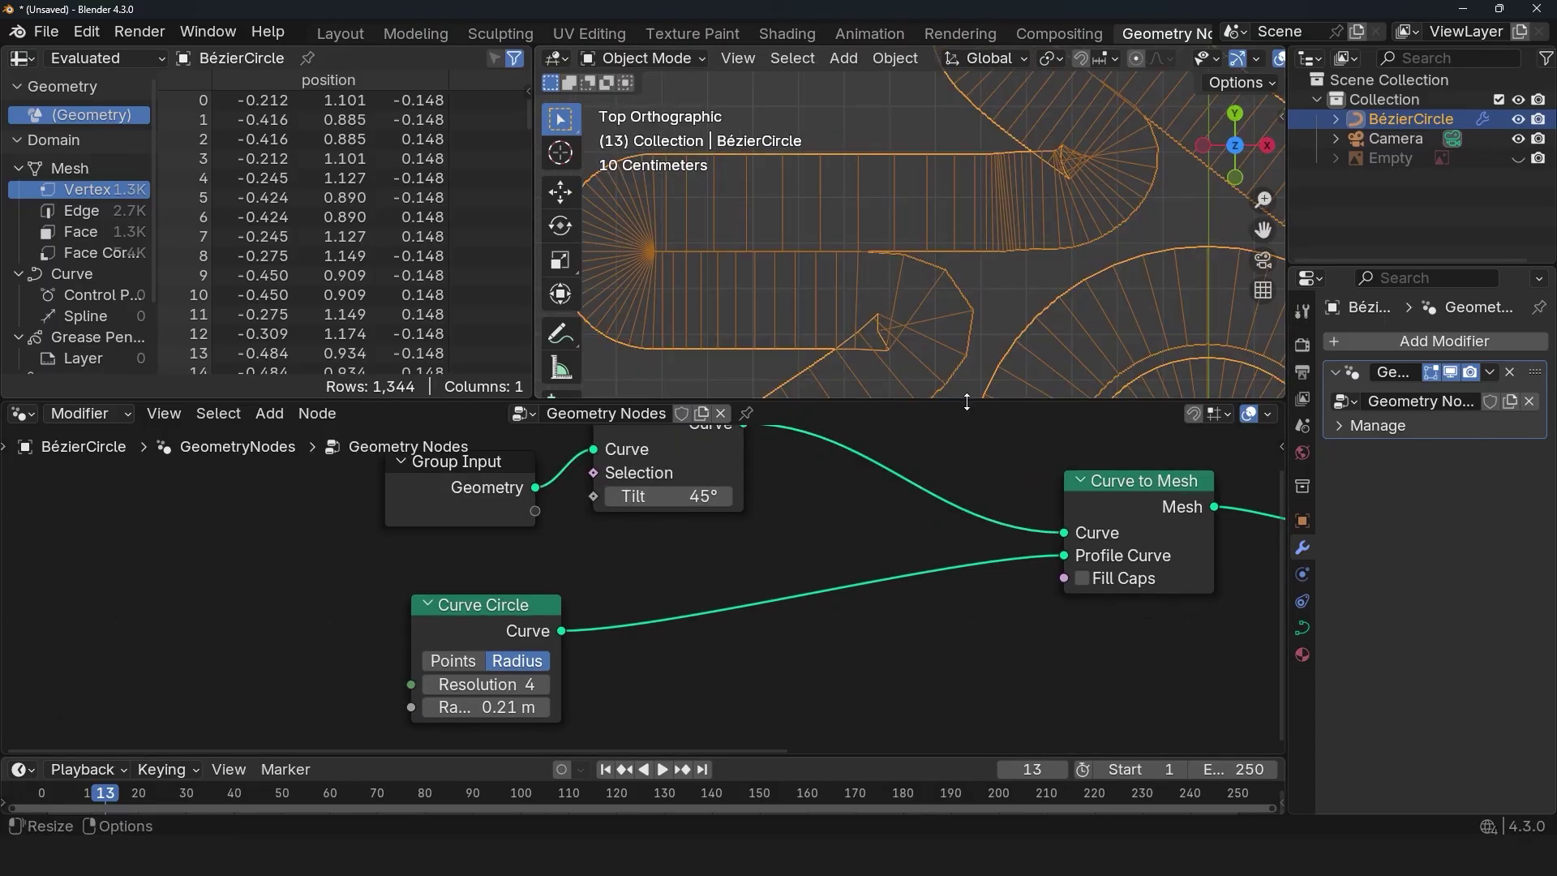
Insert a Resample Curve node on the profile link with a count of 33
{"action": "key", "text": "shift+a"}
{"action": "type", "text": "resa"}
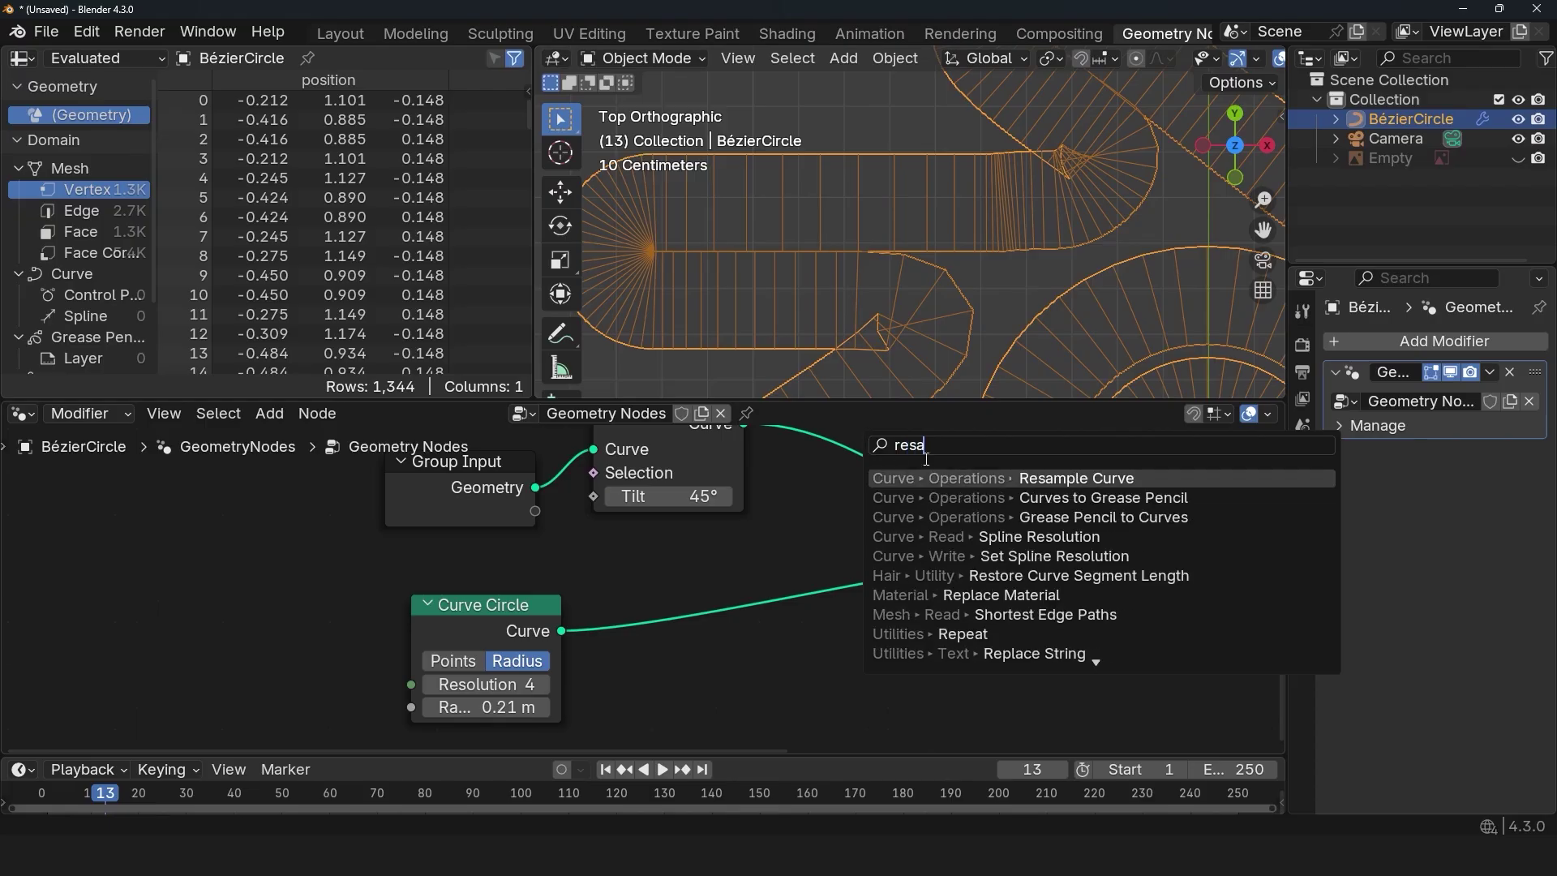
{"action": "key", "text": "Return"}
{"action": "left_click", "coordinate": [781, 558]}
{"action": "left_click_drag", "start_coordinate": [842, 669], "coordinate": [906, 670]}
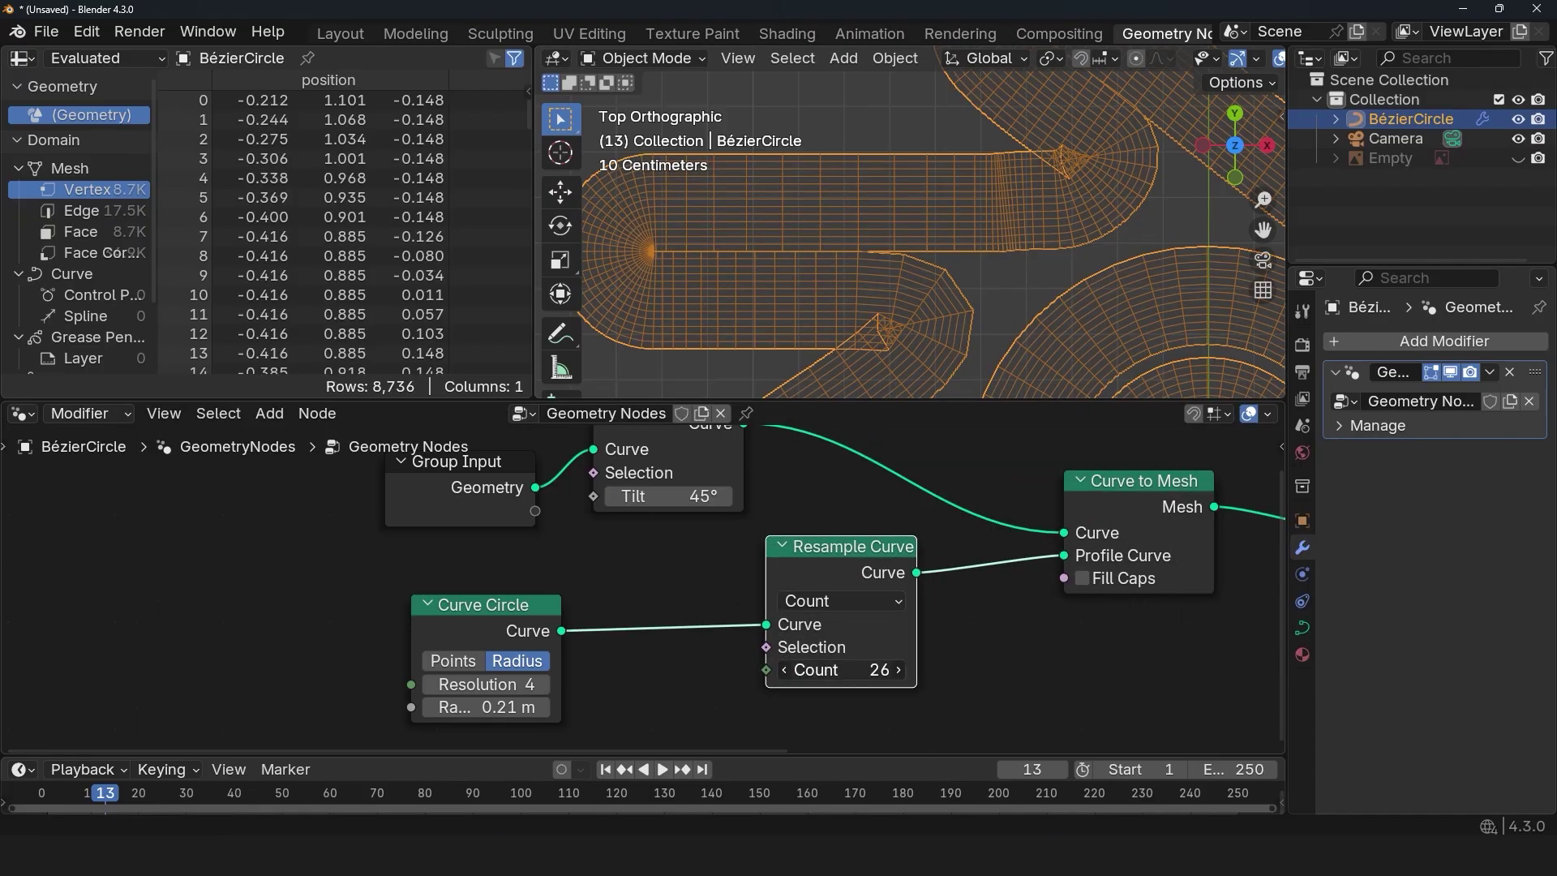
{"action": "middle_click_drag", "start_coordinate": [920, 173], "coordinate": [883, 315]}
{"action": "key", "text": "KP_7"}
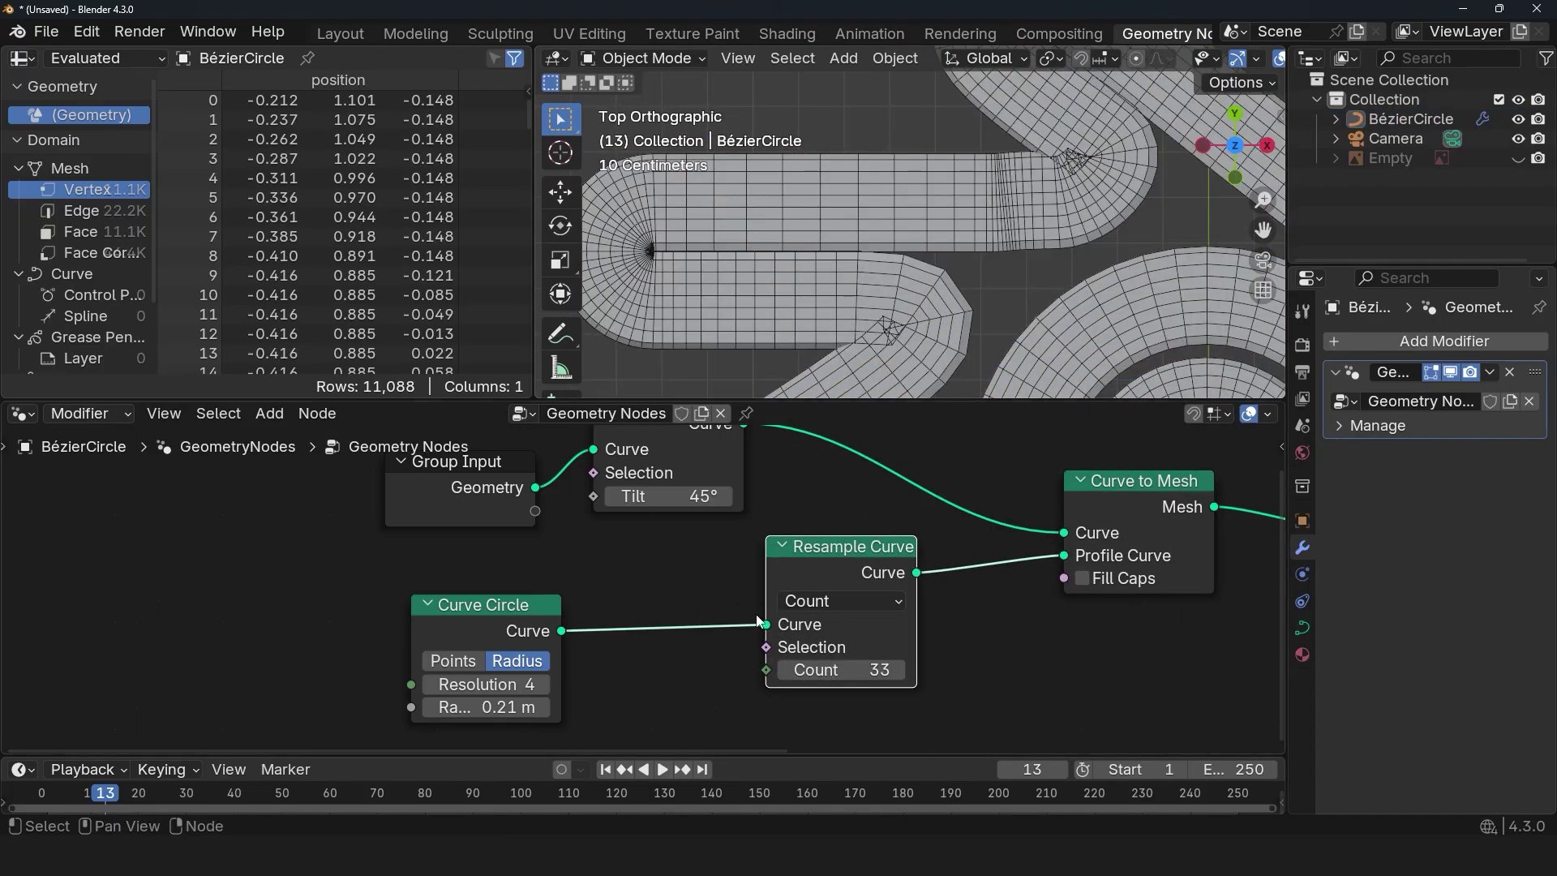
{"action": "mouse_move", "coordinate": [486, 707]}
{"action": "left_mouse_down"}
{"action": "mouse_move", "coordinate": [450, 707]}
{"action": "mouse_move", "coordinate": [487, 707]}
{"action": "left_mouse_up"}
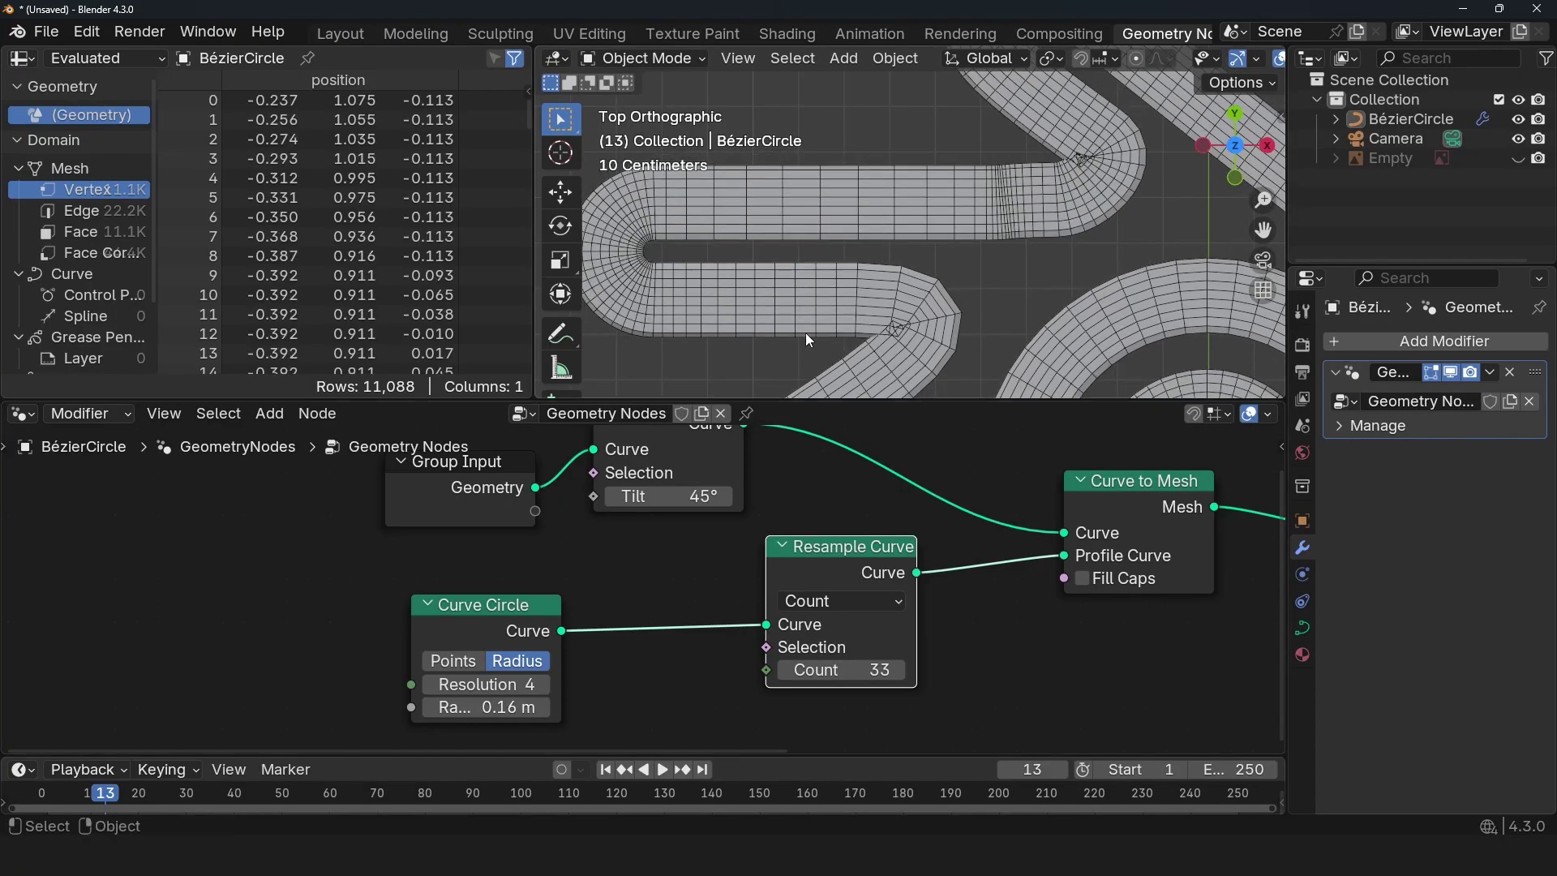
Narrow the profile radius to 0.17 m and add a Trim Curve node after Set Curve Tilt
{"action": "key", "text": "Tab"}
{"action": "left_click", "coordinate": [972, 246]}
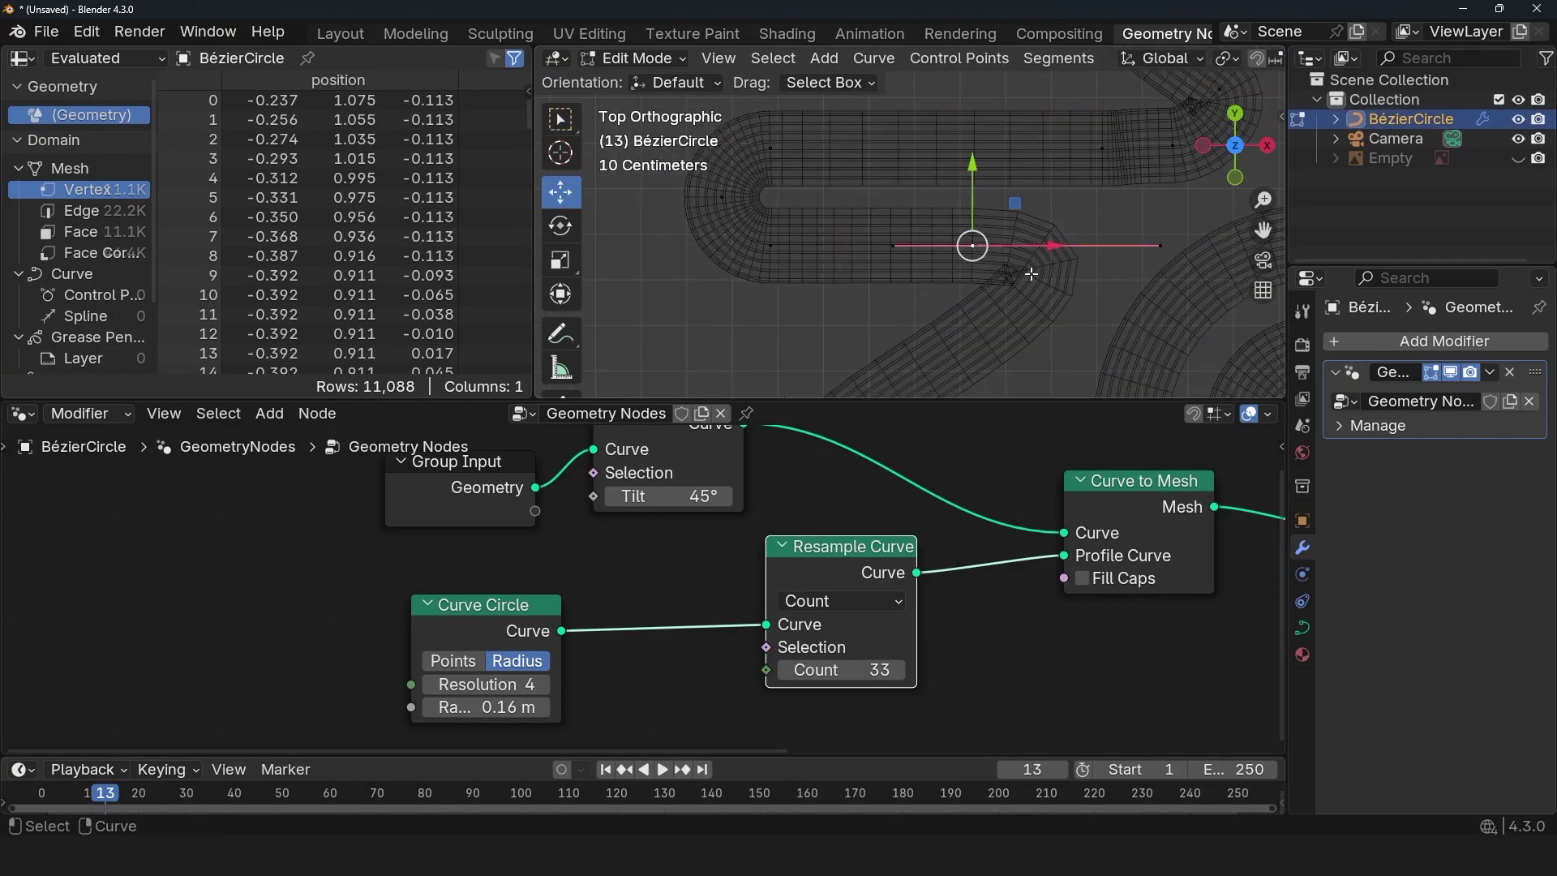
{"action": "left_click", "coordinate": [1031, 273]}
{"action": "scroll", "coordinate": [999, 304], "scroll_direction": "down", "scroll_amount": 4}
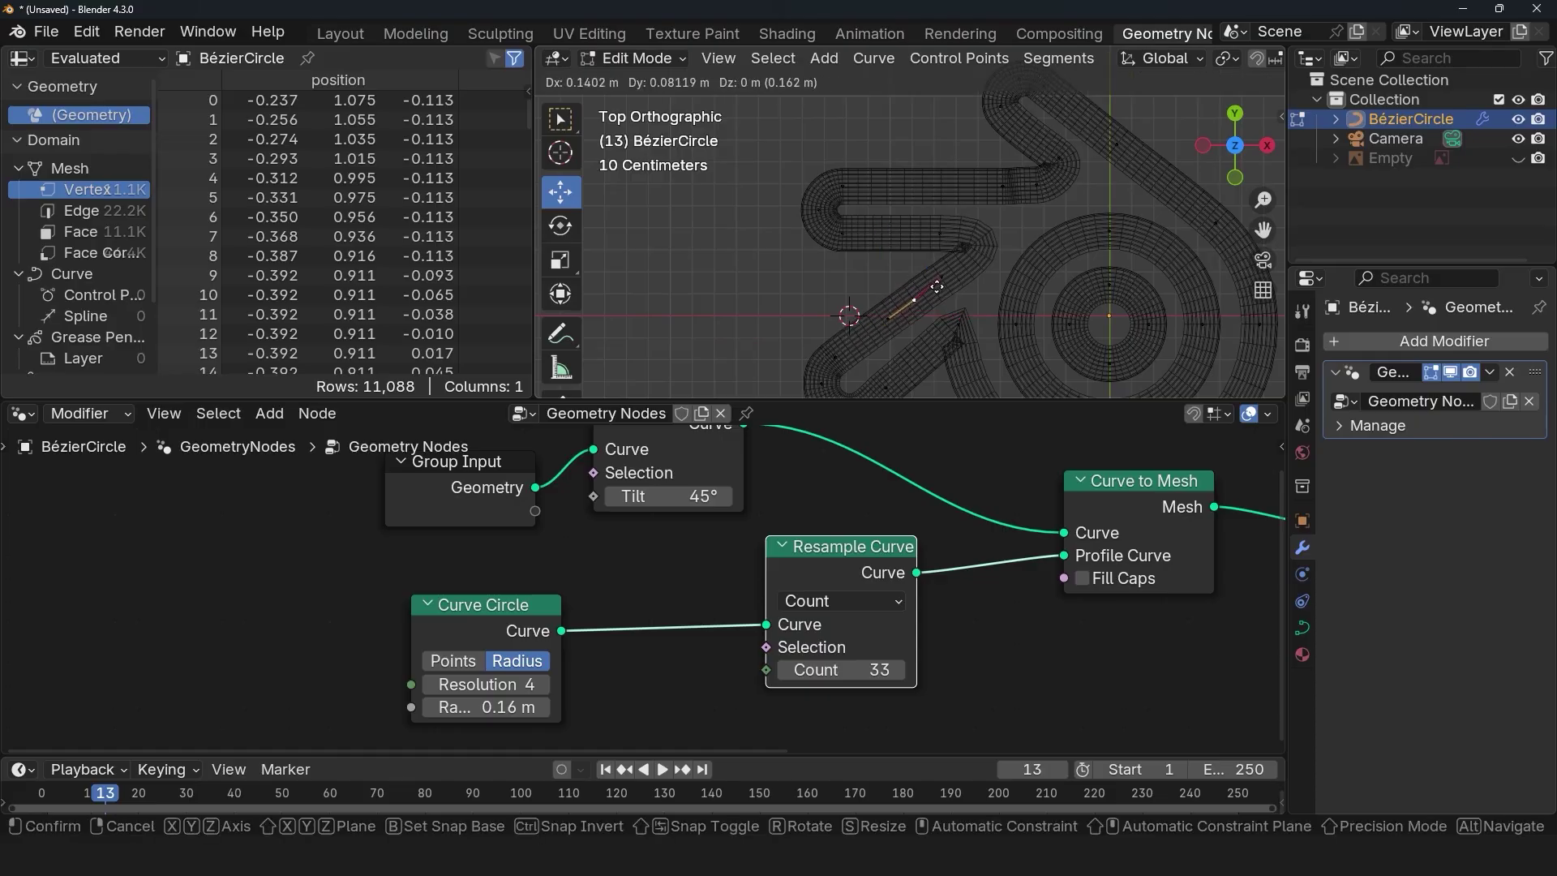
{"action": "scroll", "coordinate": [901, 308], "scroll_direction": "up", "scroll_amount": 2}
{"action": "left_click_drag", "start_coordinate": [486, 707], "coordinate": [469, 708]}
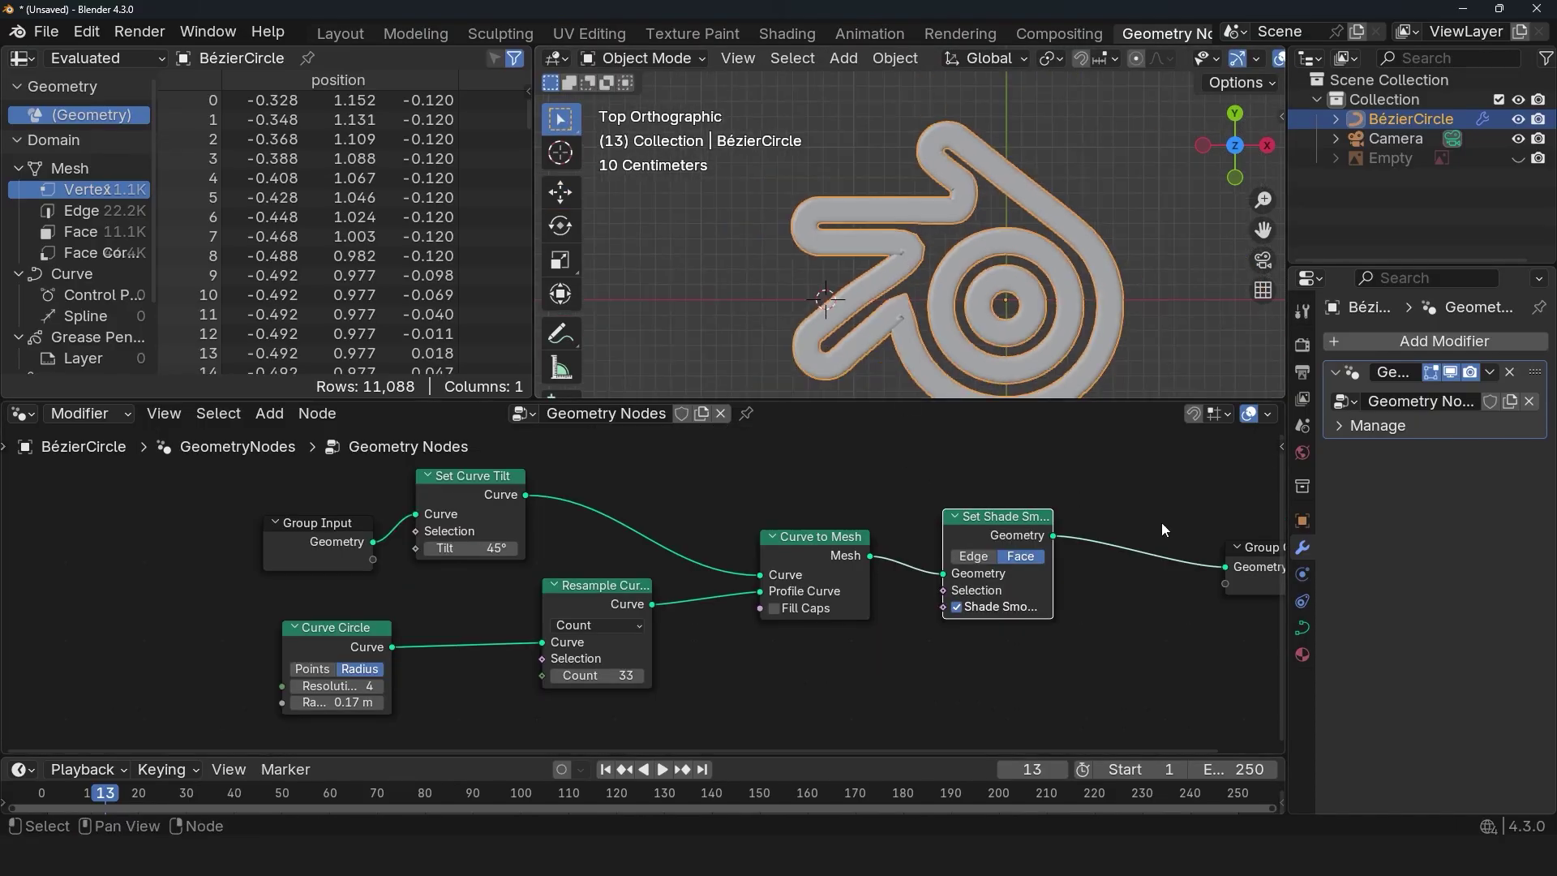
{"action": "middle_click_drag", "start_coordinate": [1161, 522], "coordinate": [824, 532]}
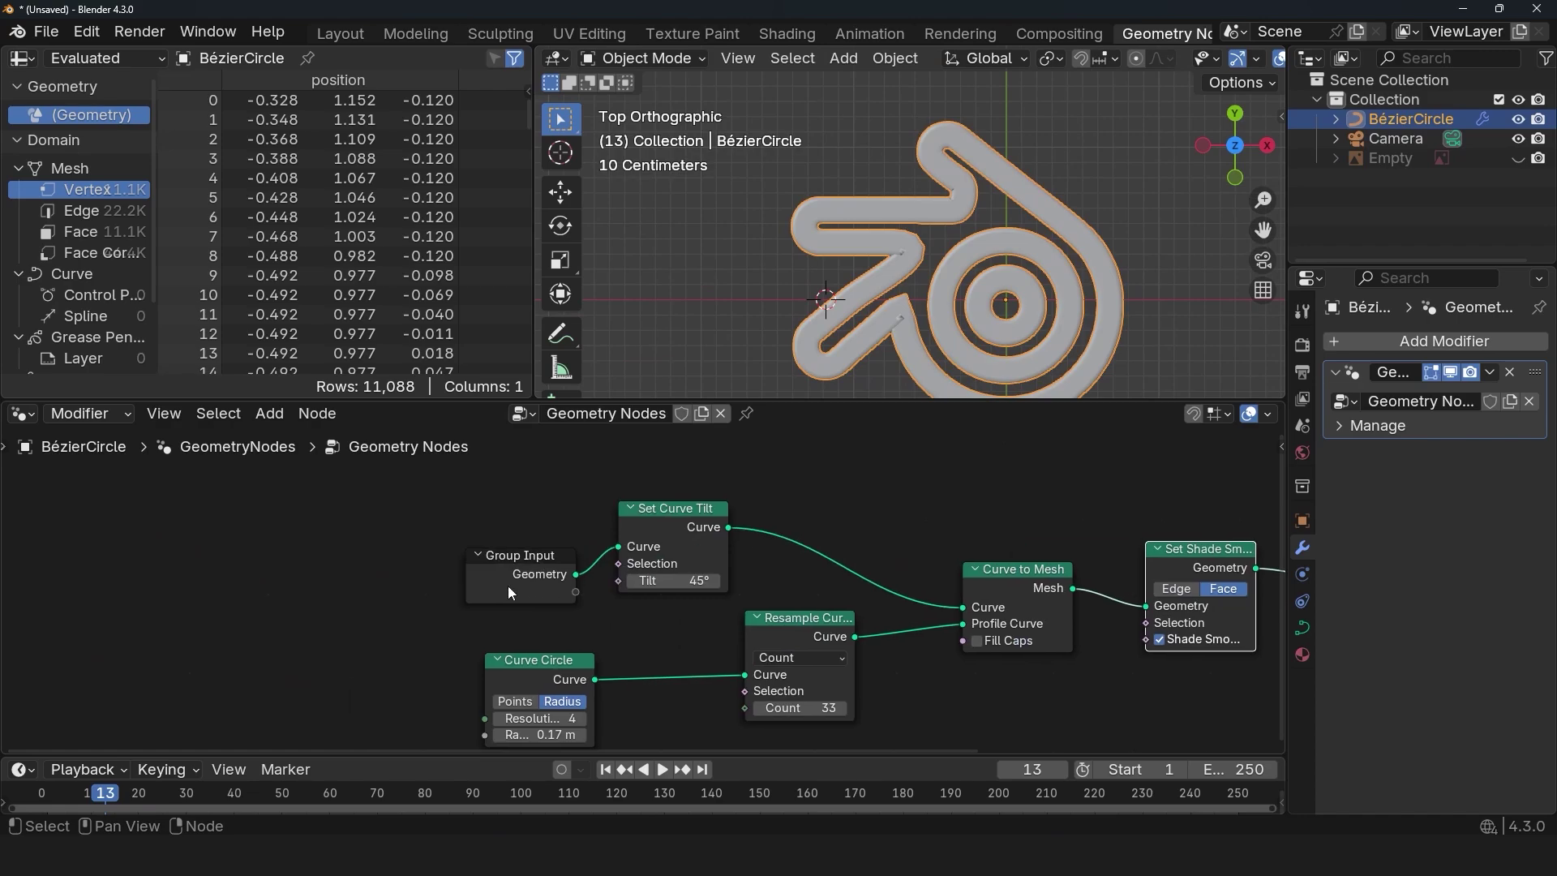
{"action": "mouse_move", "coordinate": [507, 586]}
{"action": "left_mouse_down"}
{"action": "mouse_move", "coordinate": [683, 497]}
{"action": "mouse_move", "coordinate": [622, 499]}
{"action": "left_mouse_up"}
Insert the Trim Curve node, move it up, and cap the tube's open ends
{"action": "mouse_move", "coordinate": [712, 611]}
{"action": "left_mouse_down"}
{"action": "mouse_move", "coordinate": [596, 610]}
{"action": "mouse_move", "coordinate": [711, 610]}
{"action": "left_mouse_up"}
{"action": "scroll", "coordinate": [935, 242], "scroll_direction": "up", "scroll_amount": 2}
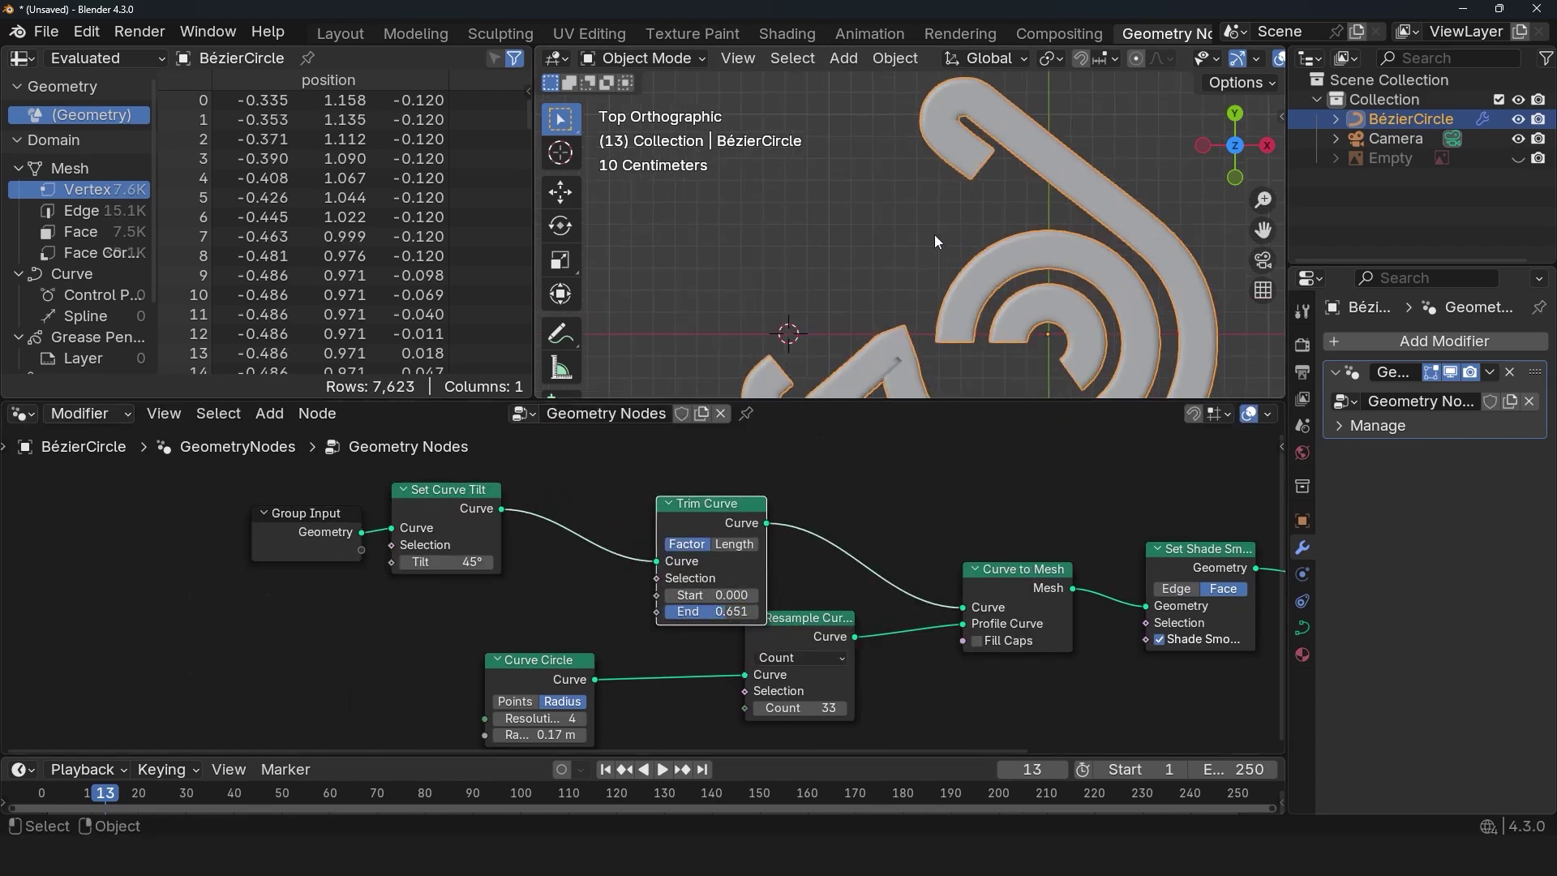
{"action": "left_click_drag", "start_coordinate": [722, 532], "coordinate": [754, 461]}
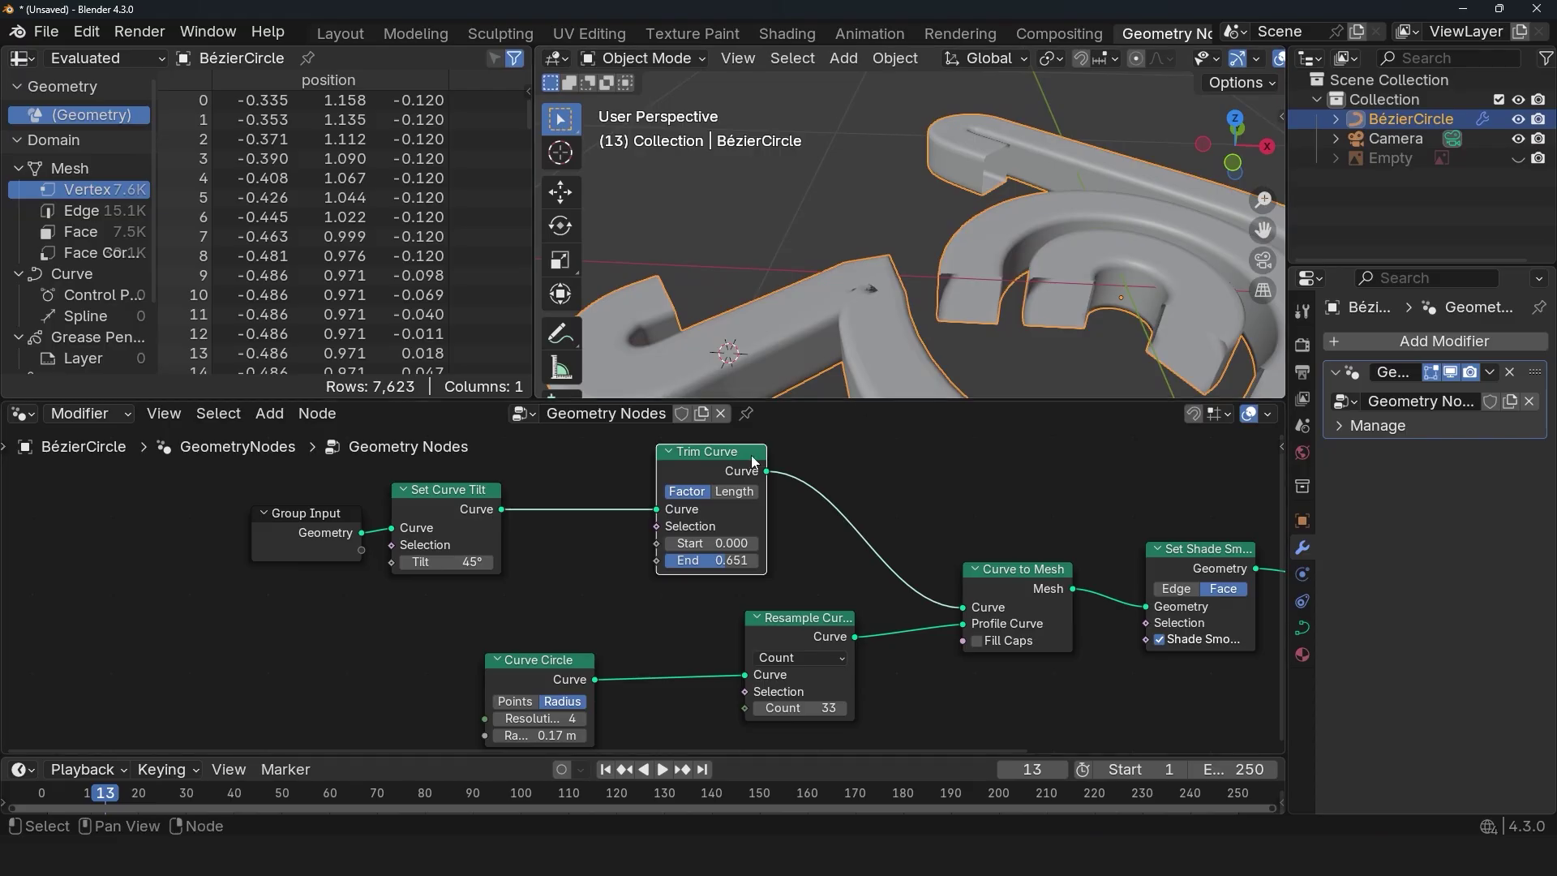
{"action": "left_click", "coordinate": [976, 640]}
{"action": "scroll", "coordinate": [957, 241], "scroll_direction": "up", "scroll_amount": 4}
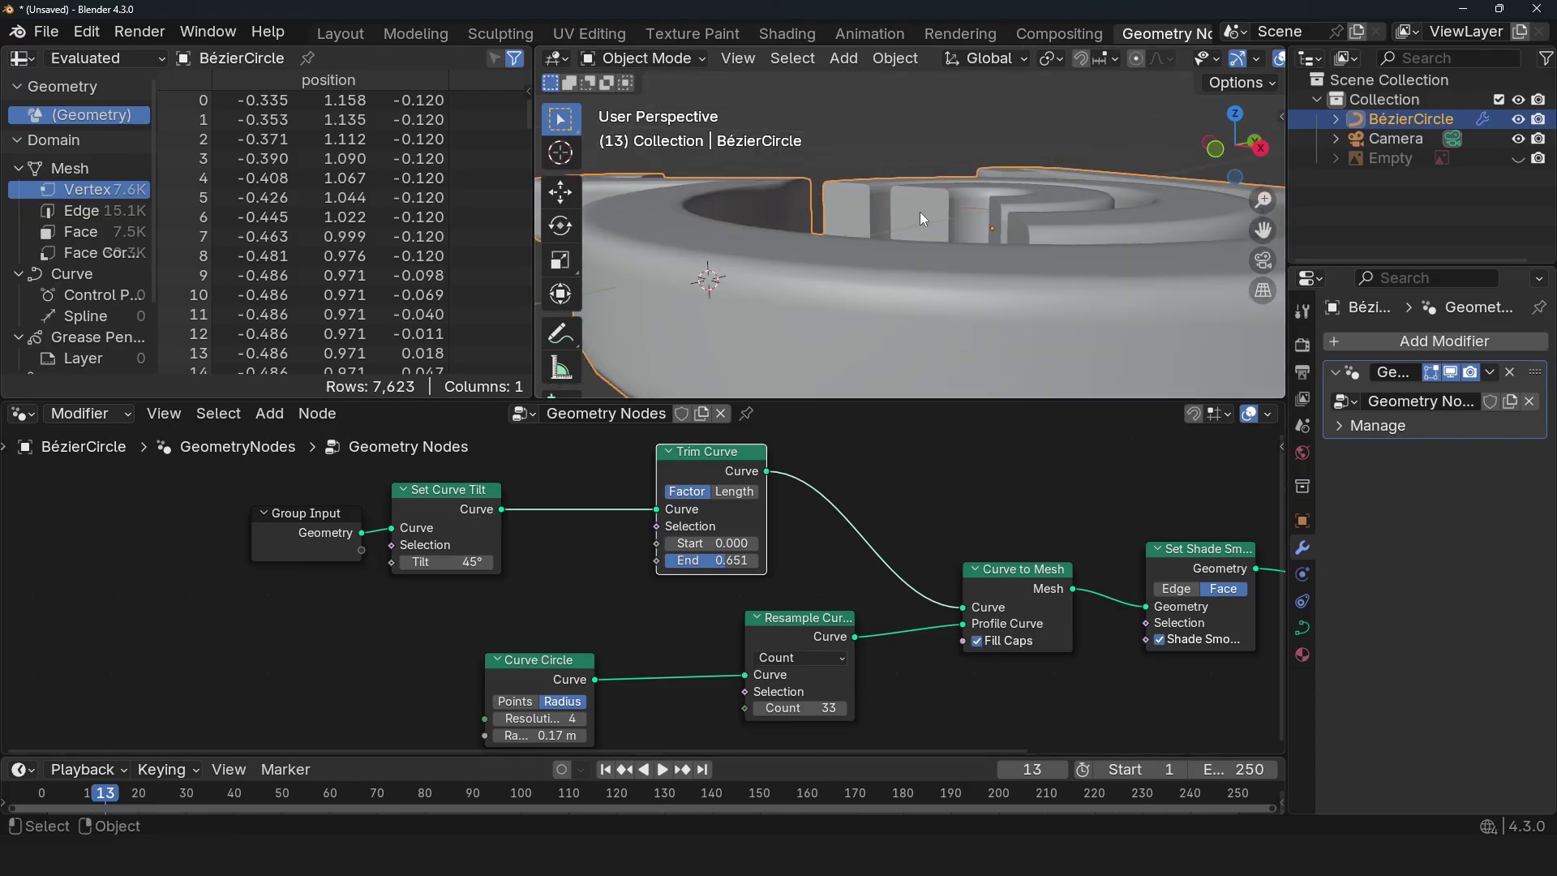
{"action": "scroll", "coordinate": [961, 240], "scroll_direction": "down", "scroll_amount": 3}
{"action": "middle_click_drag", "start_coordinate": [1106, 292], "coordinate": [1137, 327]}
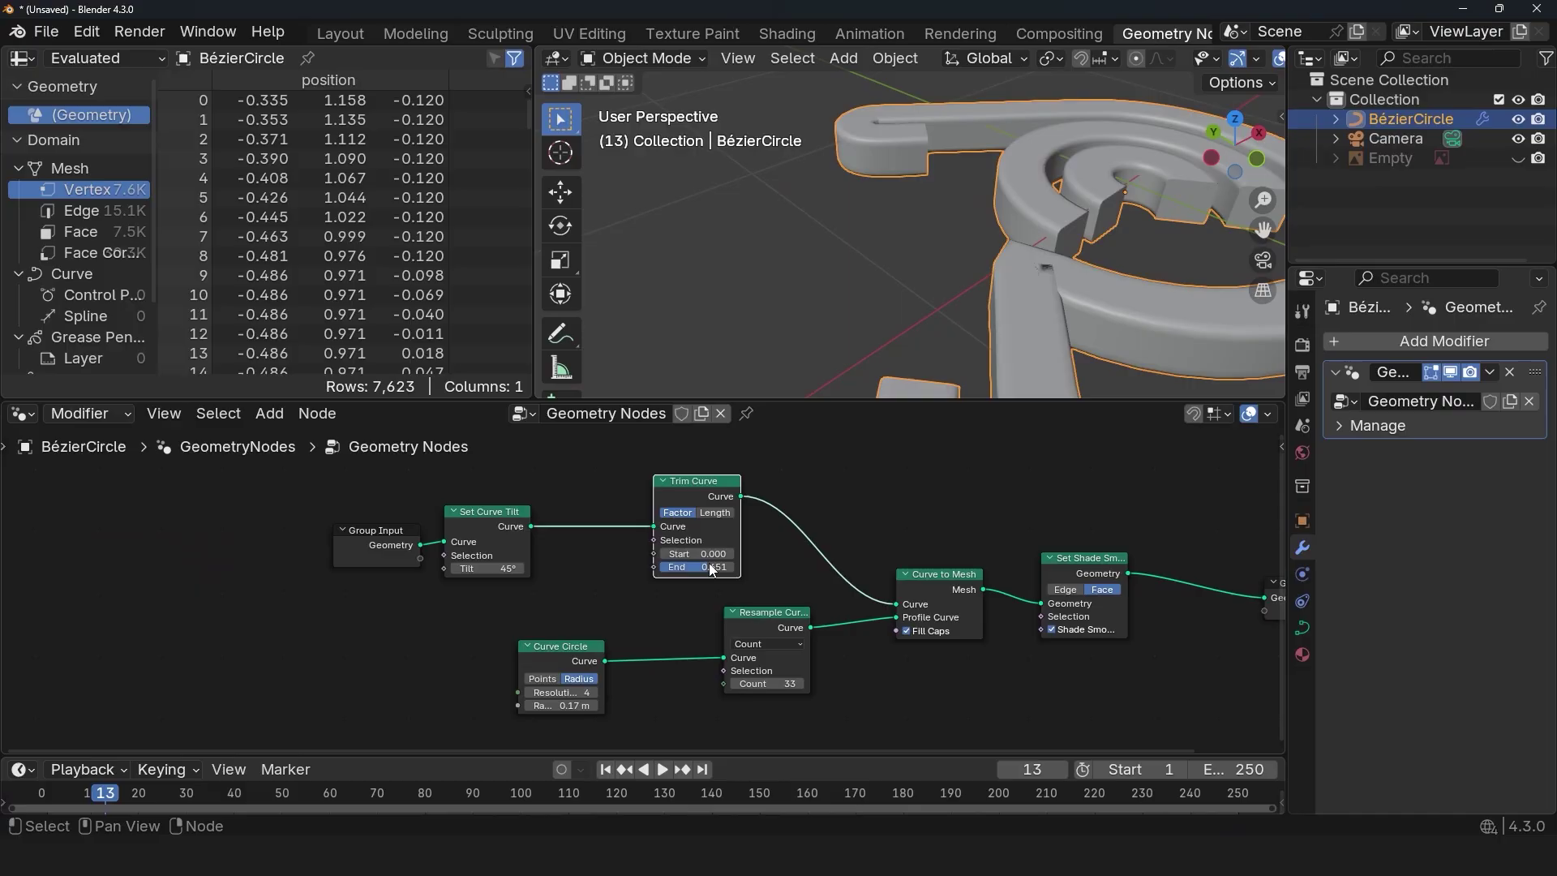
Extend the Trim Curve End to 1.000 and select the Group Input and Set Curve Tilt nodes
{"action": "left_click_drag", "start_coordinate": [671, 759], "coordinate": [671, 703]}
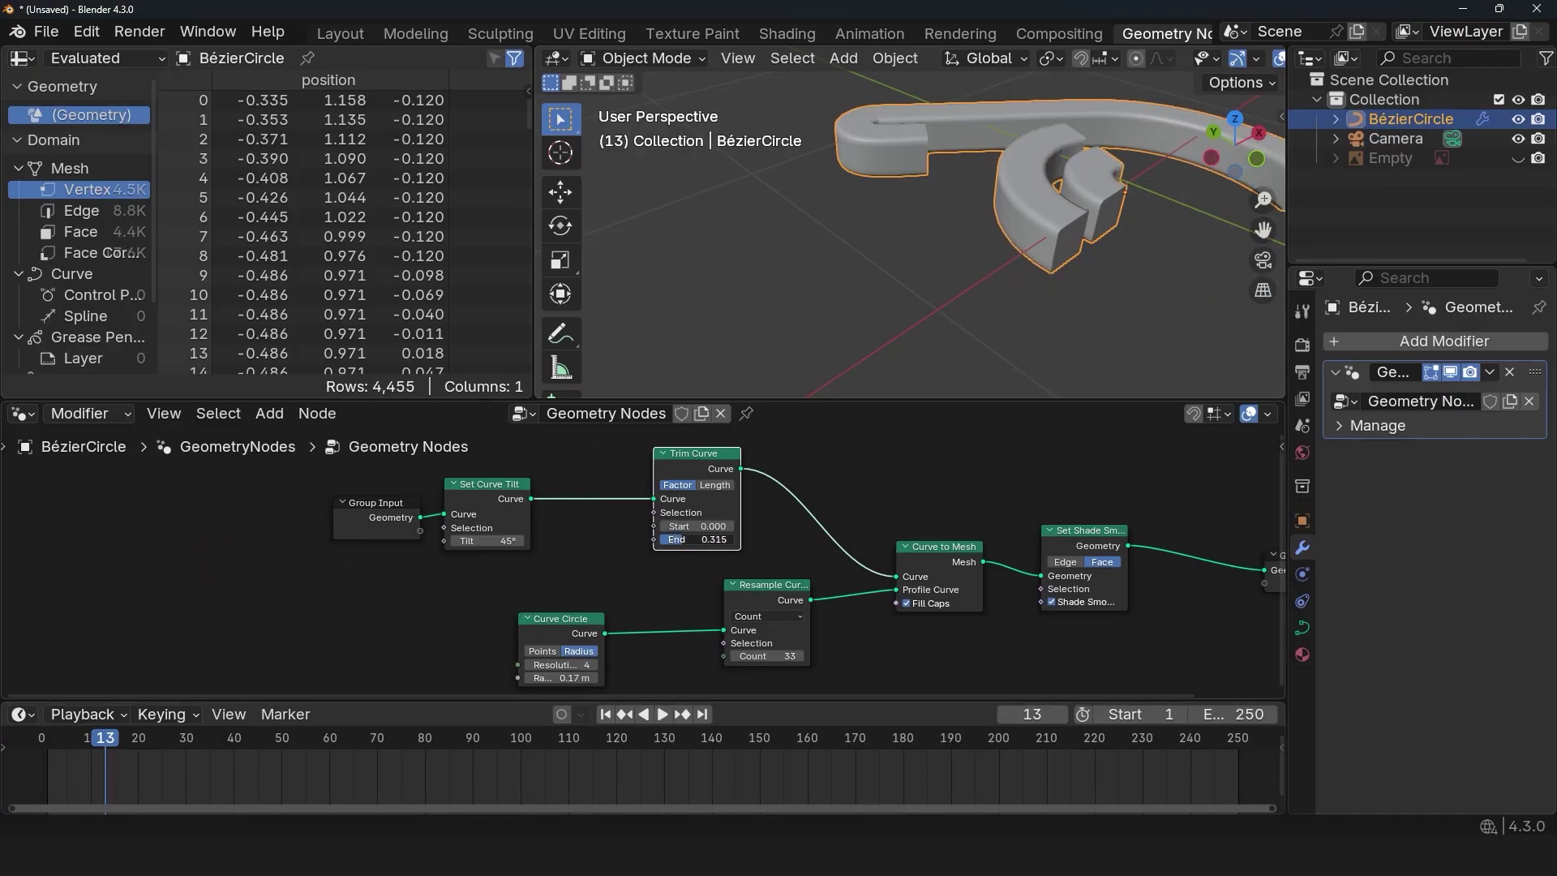
{"action": "scroll", "coordinate": [907, 279], "scroll_direction": "down", "scroll_amount": 3}
{"action": "scroll", "coordinate": [906, 281], "scroll_direction": "up", "scroll_amount": 1}
{"action": "scroll", "coordinate": [1006, 283], "scroll_direction": "up", "scroll_amount": 2}
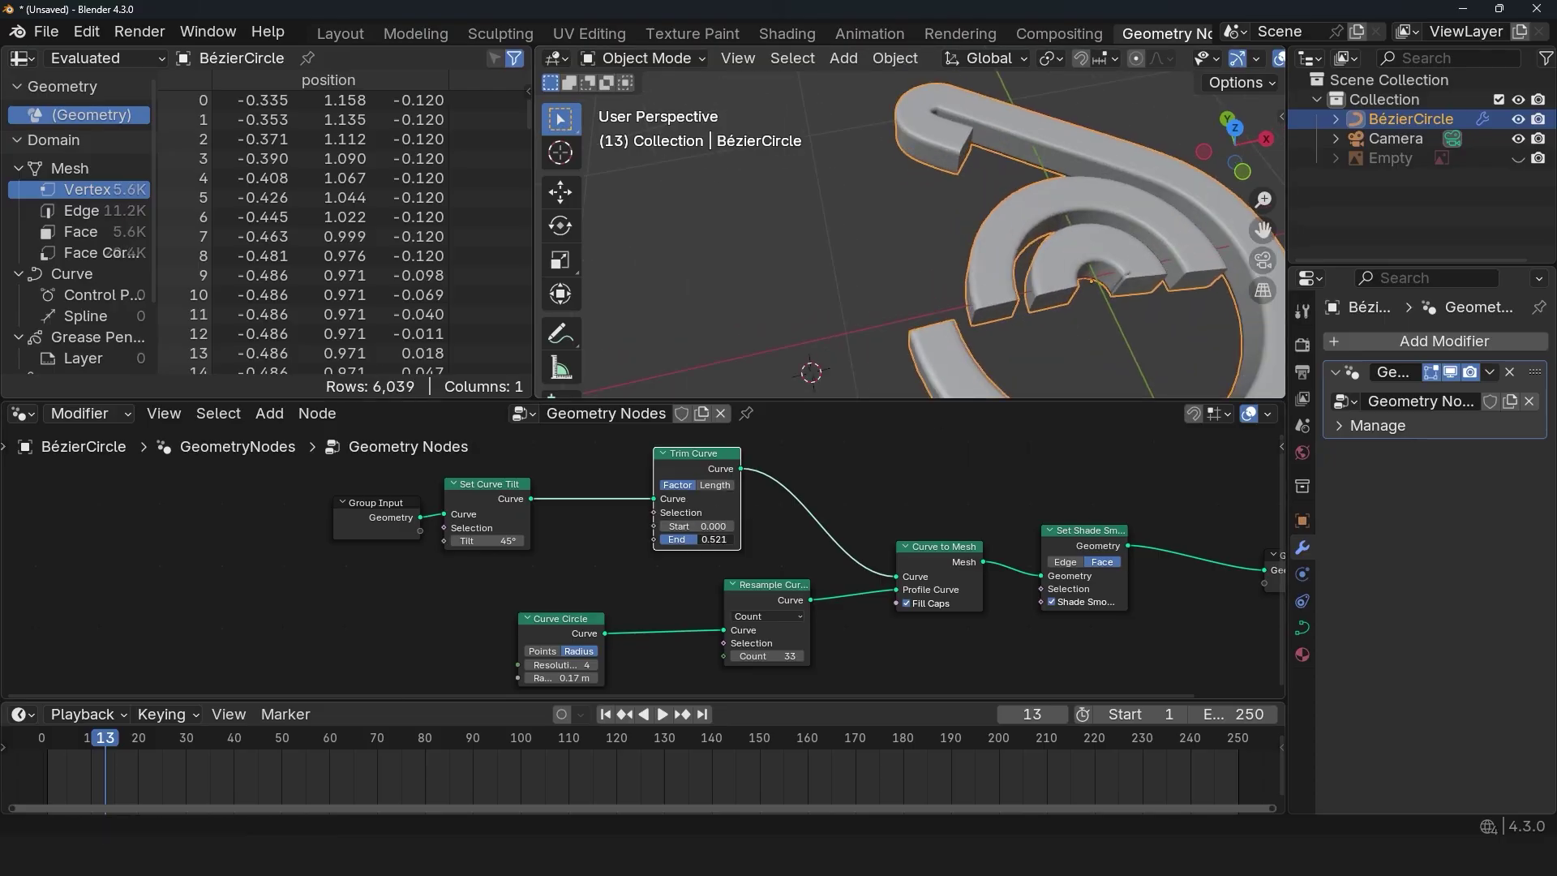
{"action": "left_click_drag", "start_coordinate": [713, 540], "coordinate": [841, 297]}
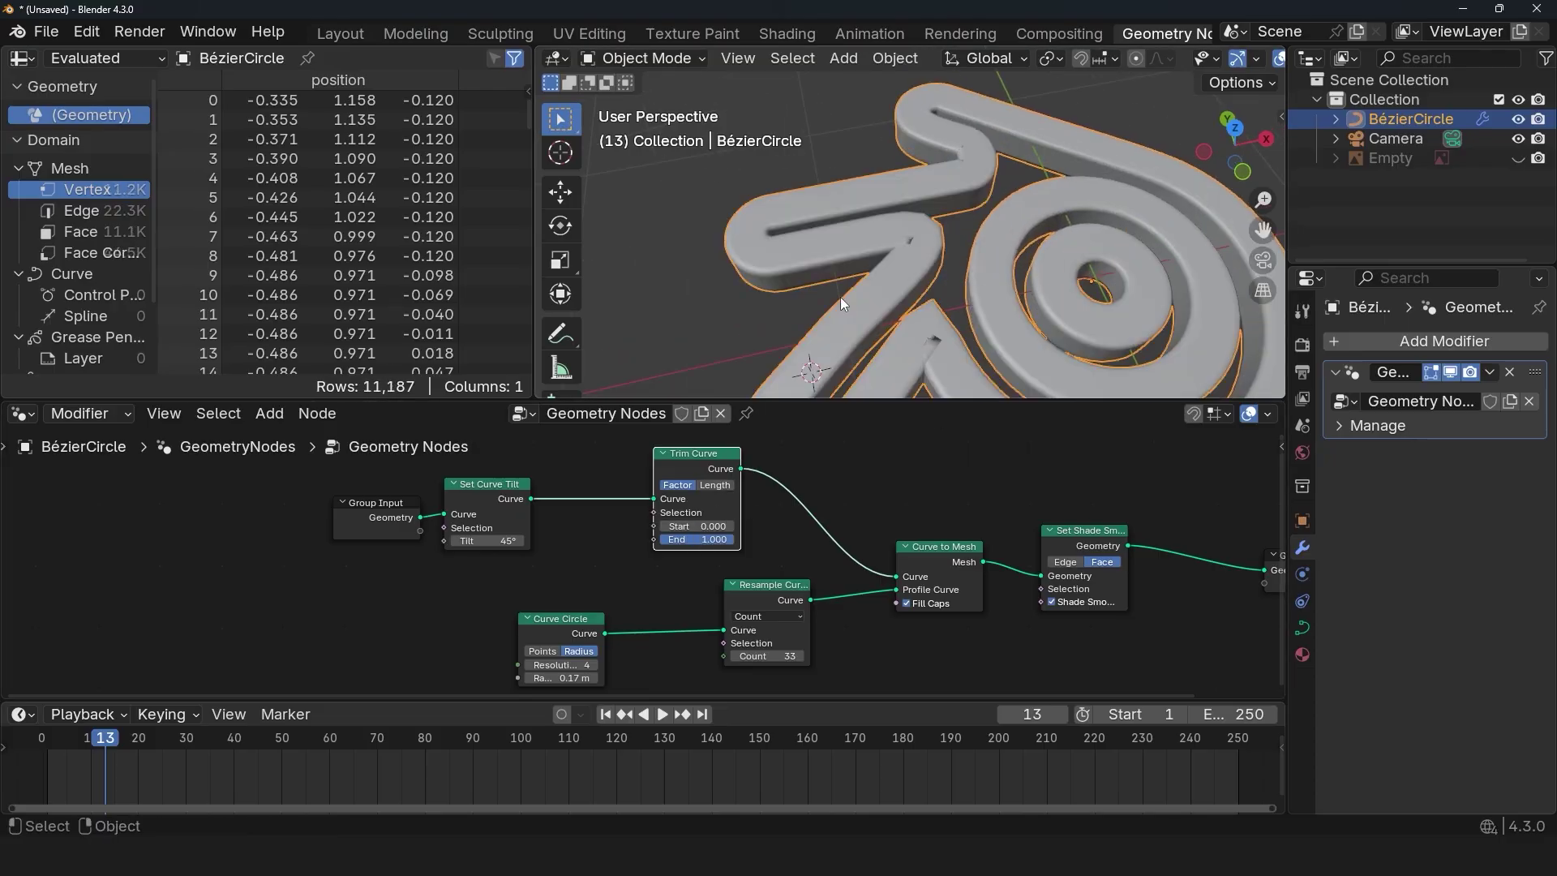
{"action": "middle_click_drag", "start_coordinate": [841, 297], "coordinate": [841, 296], "text": "alt"}
{"action": "middle_click_drag", "start_coordinate": [543, 462], "coordinate": [783, 448]}
Shift the Group Input and Set Curve Tilt nodes left, and wire a new Value node into Trim Curve End
{"action": "left_click_drag", "start_coordinate": [784, 448], "coordinate": [558, 534]}
{"action": "key", "text": "g"}
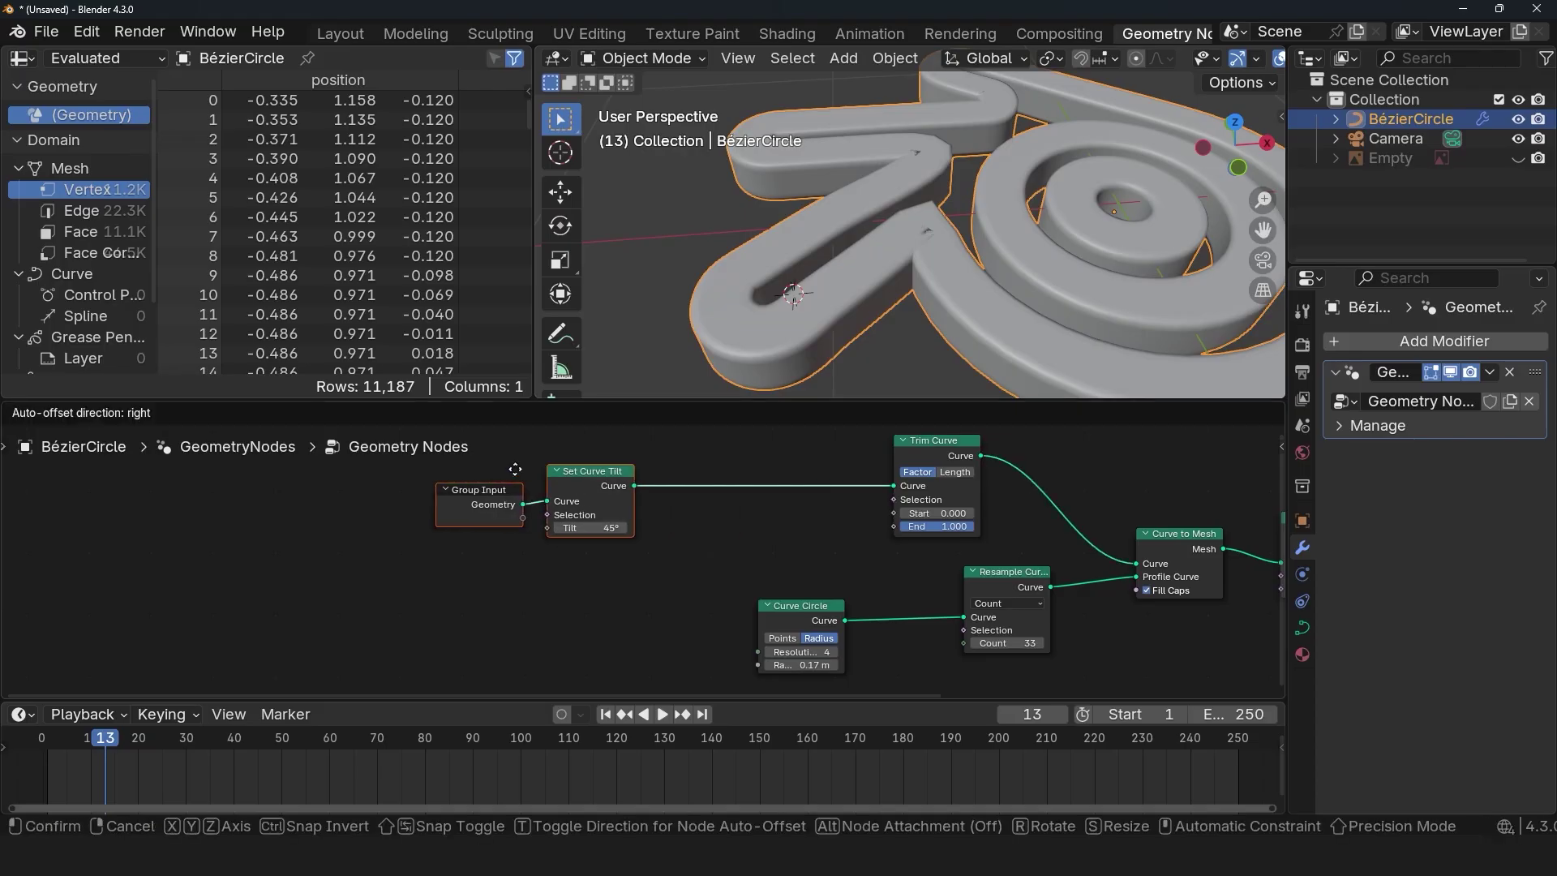
{"action": "left_click", "coordinate": [450, 462]}
{"action": "key", "text": "shift+a"}
{"action": "type", "text": "val"}
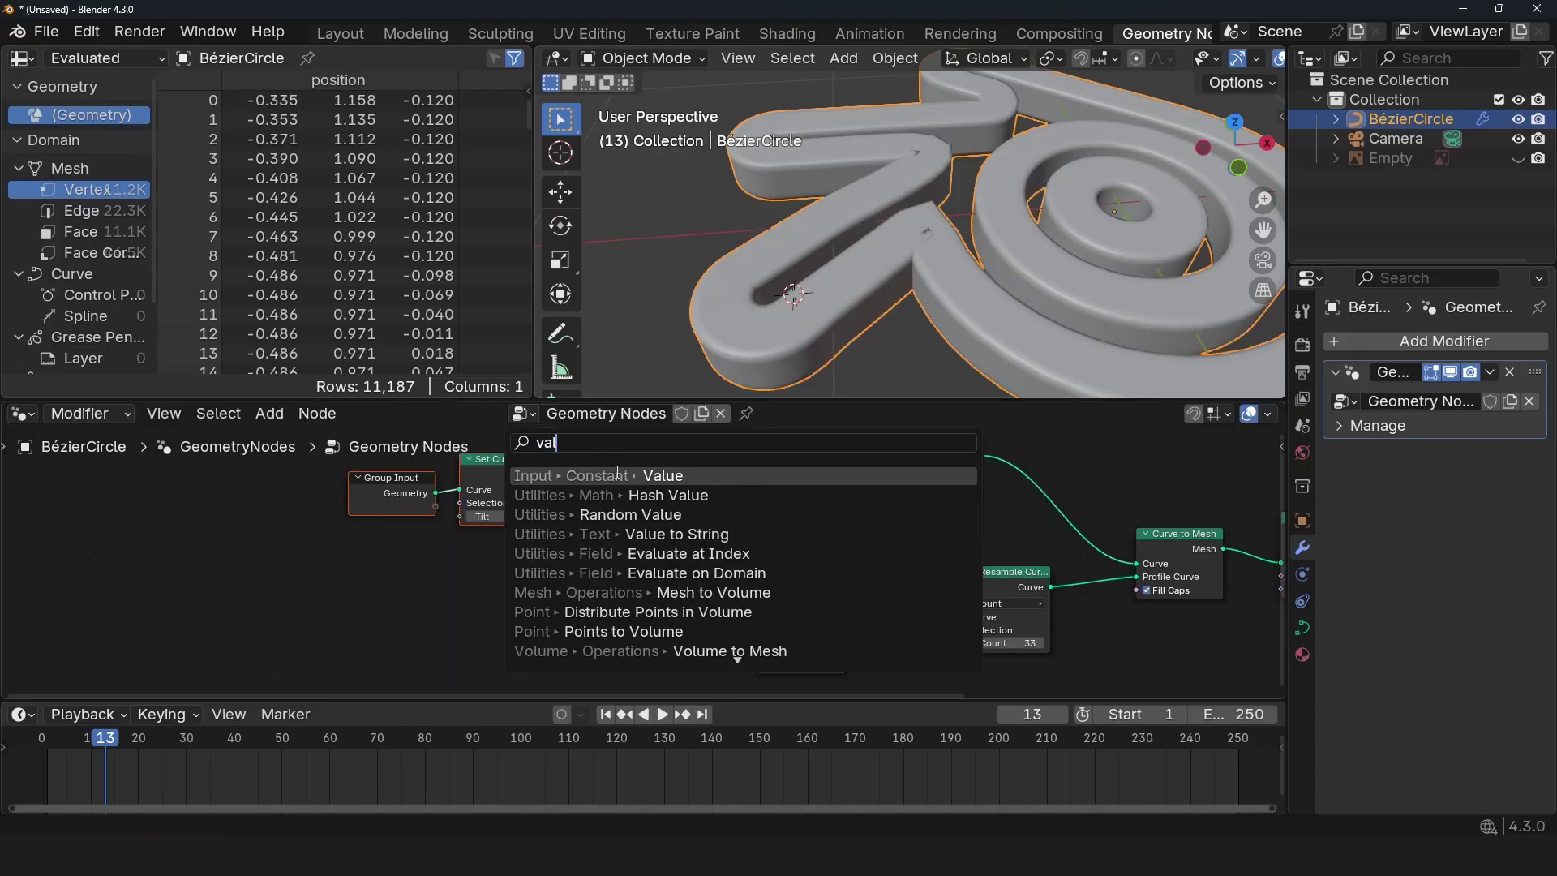
{"action": "left_click", "coordinate": [619, 475]}
{"action": "left_click", "coordinate": [621, 518]}
{"action": "left_click_drag", "start_coordinate": [894, 527], "coordinate": [664, 521]}
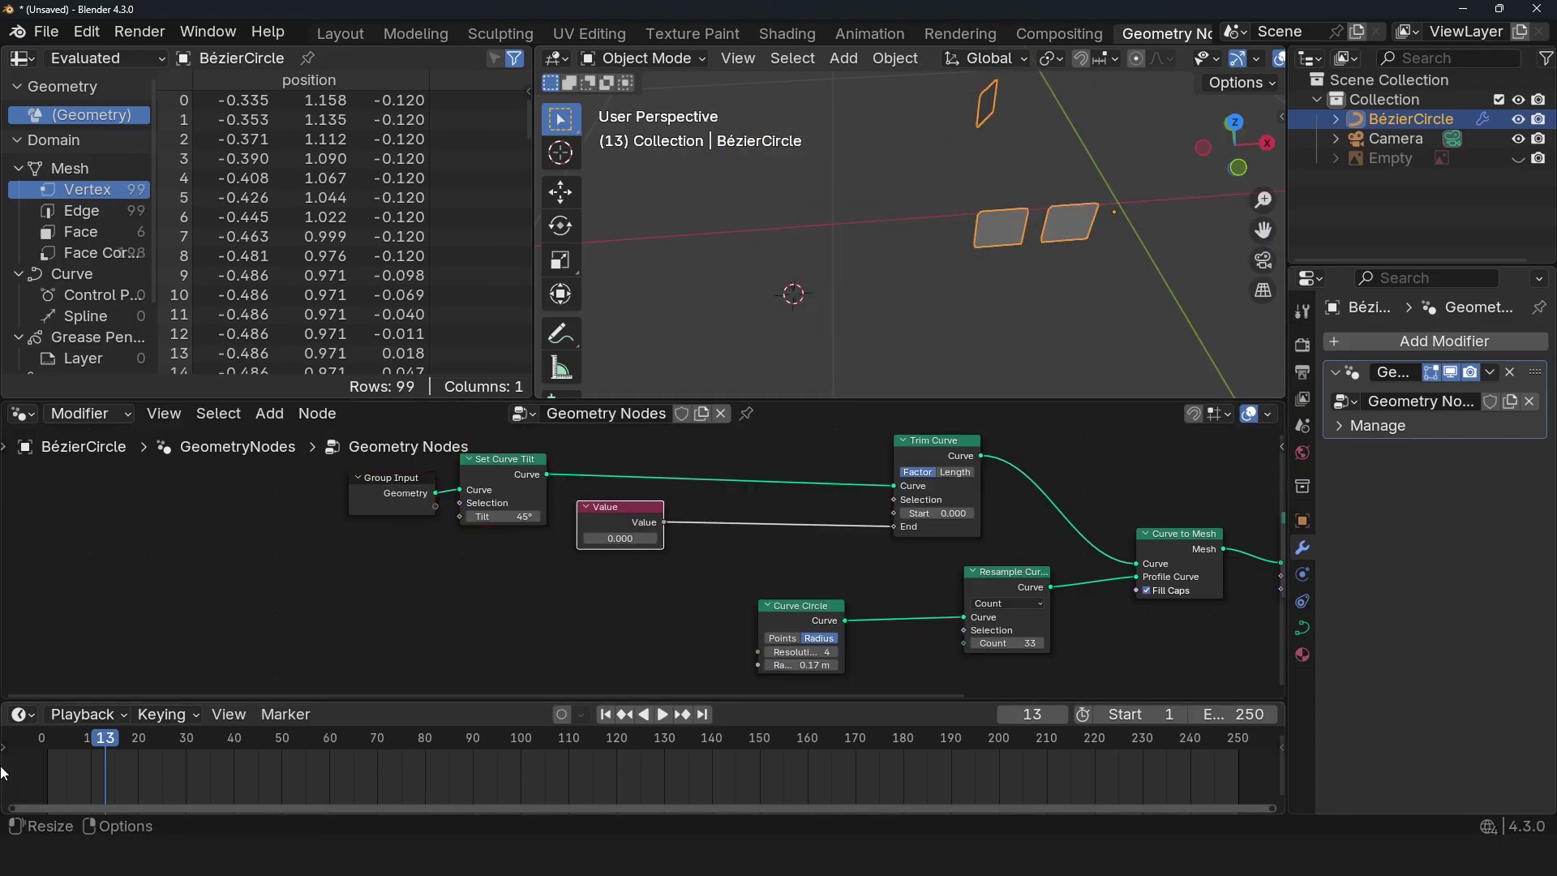
Keyframe the Value at 0 on frame 0 and 1.000 on frame 140
{"action": "left_click", "coordinate": [42, 757]}
{"action": "key", "text": "i"}
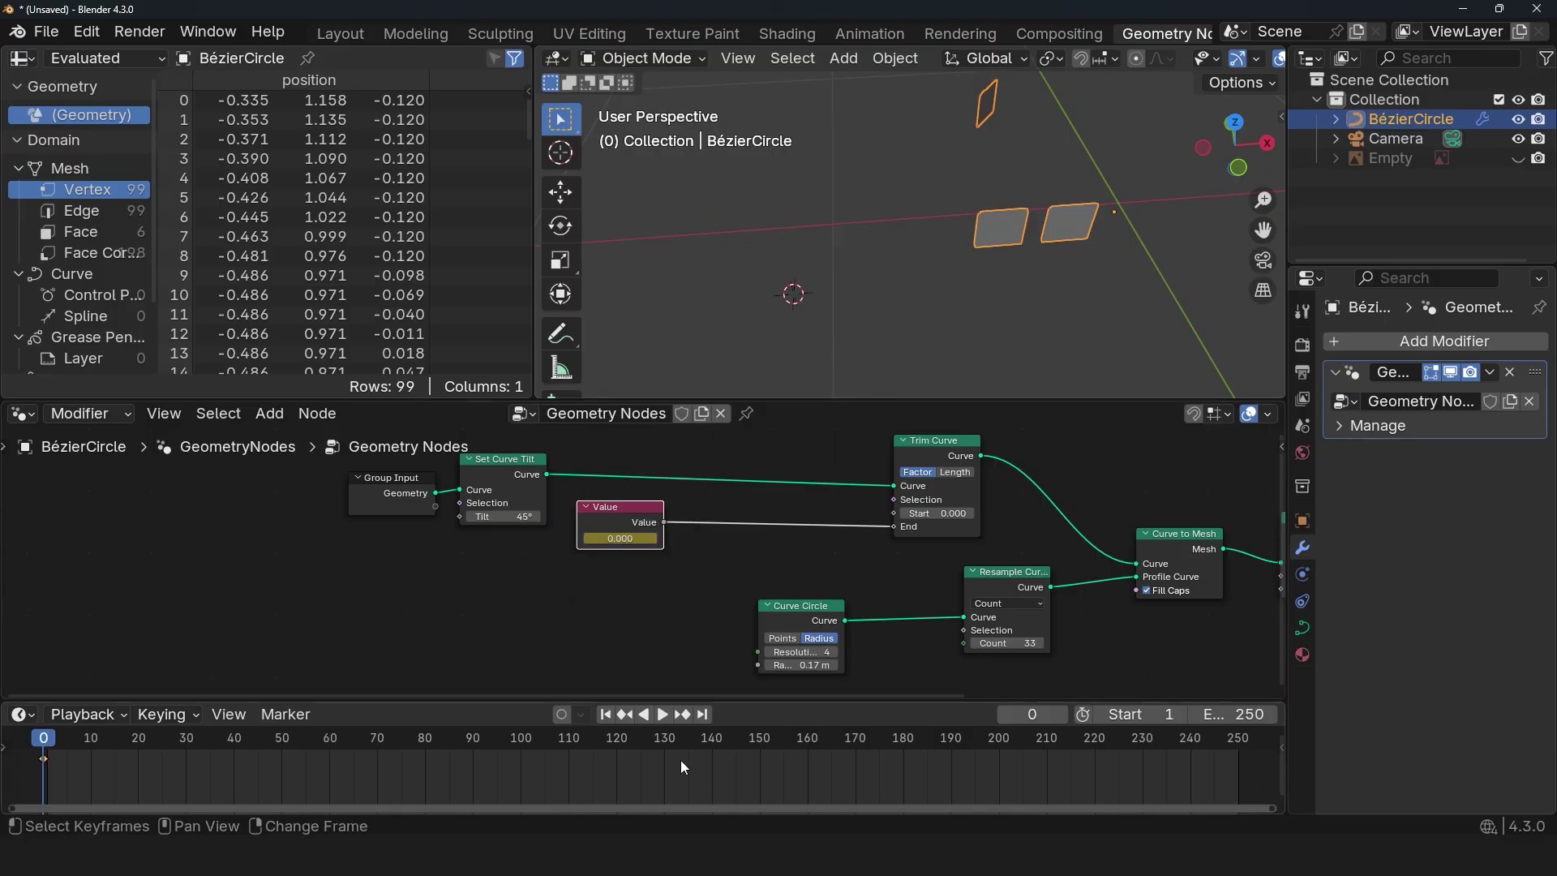
{"action": "left_click", "coordinate": [712, 744]}
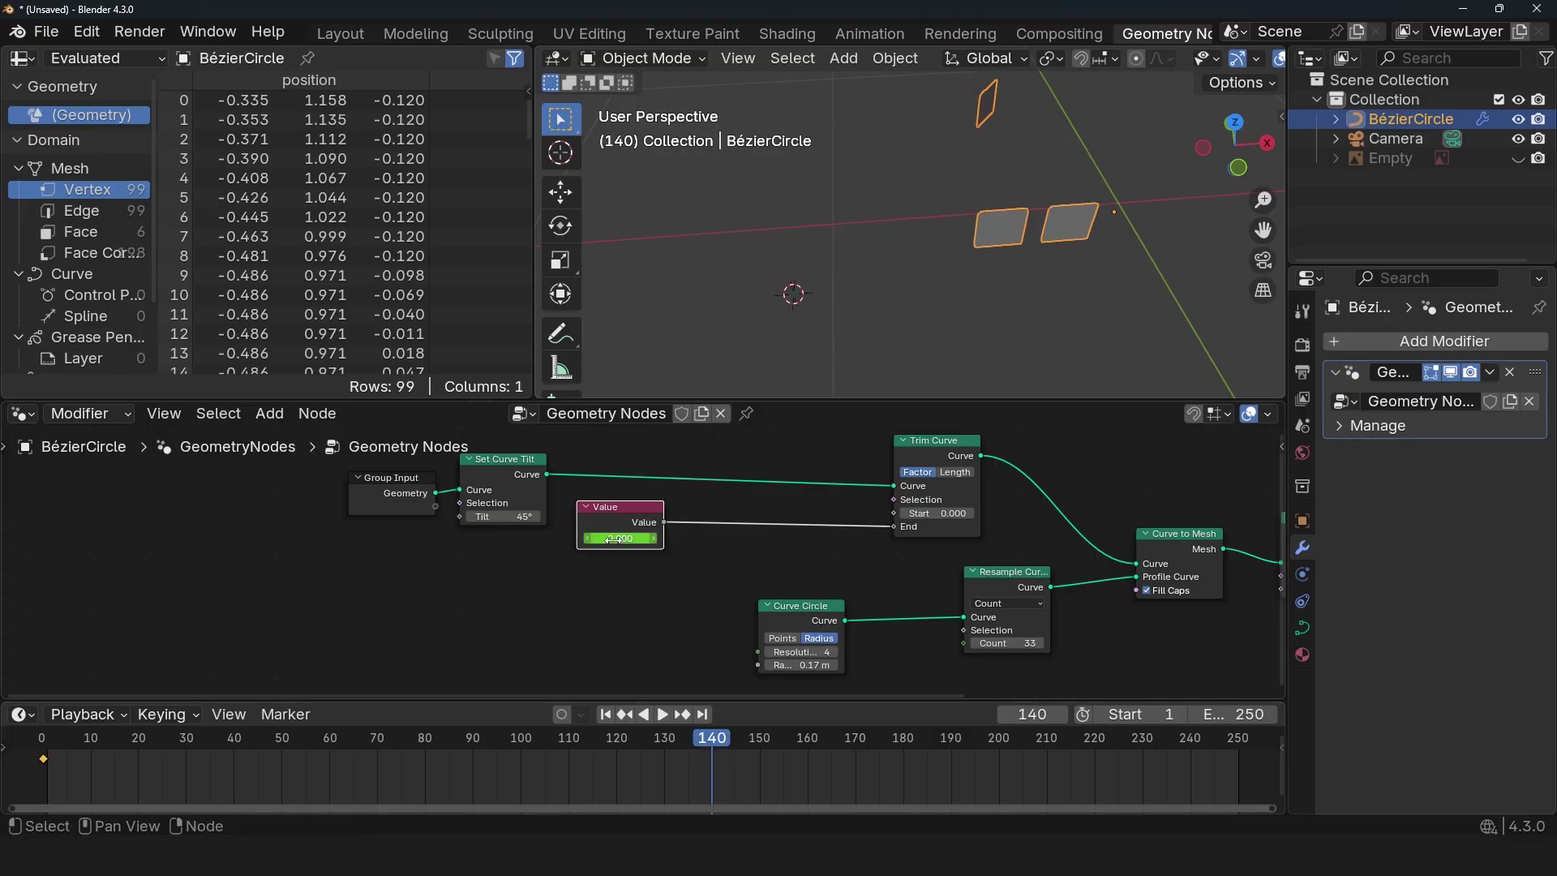
{"action": "left_click_drag", "start_coordinate": [608, 539], "coordinate": [682, 539]}
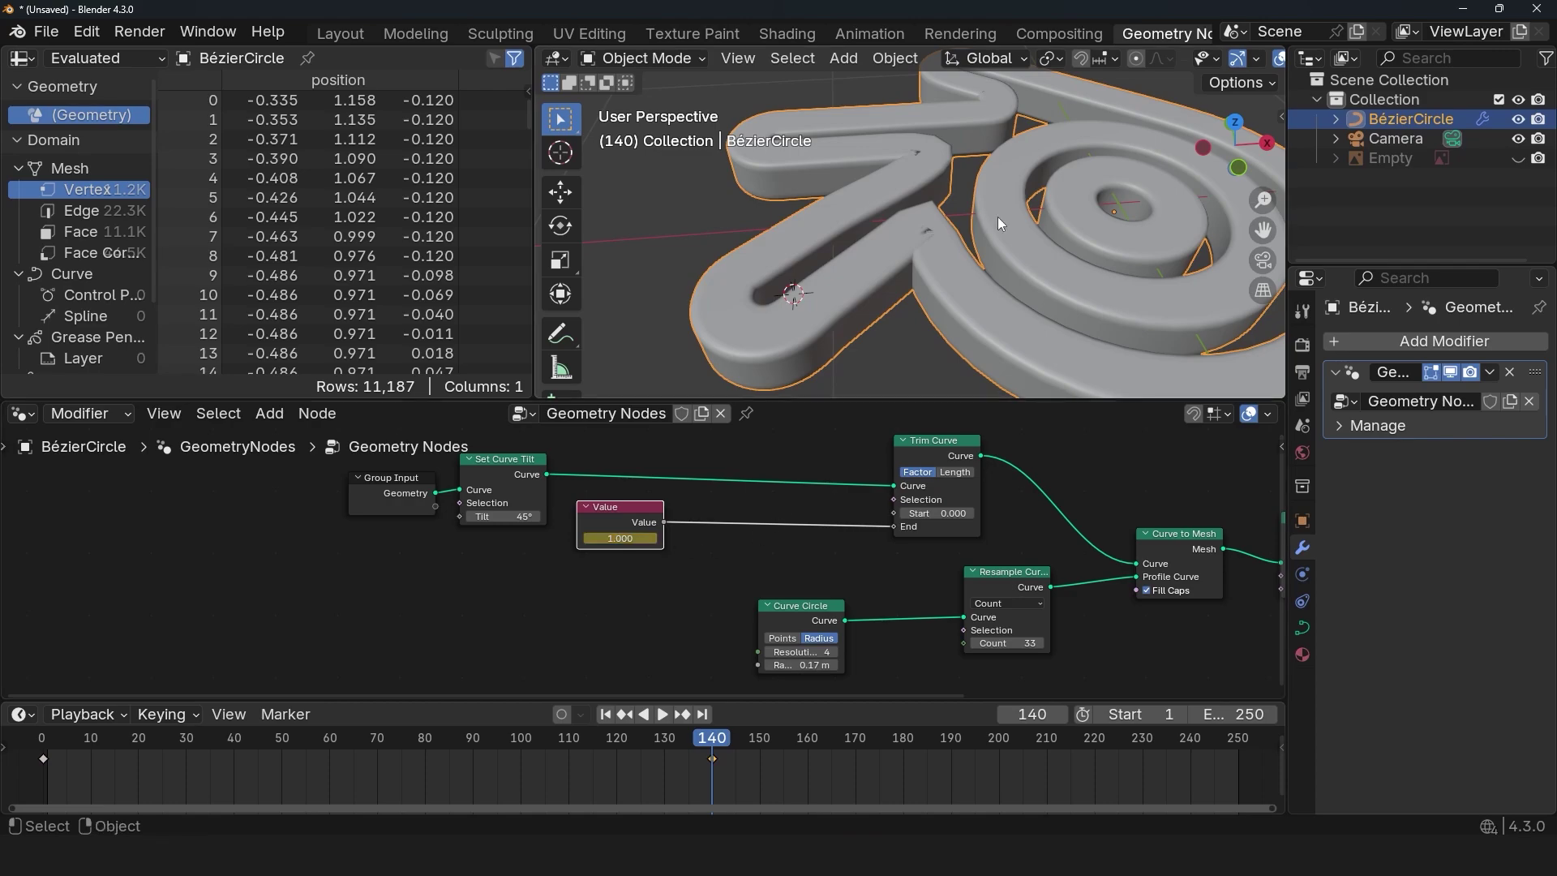
Play the animation from the start to watch the tube grow along the logo path
{"action": "key", "text": "shift+Left"}
{"action": "key", "text": "space"}
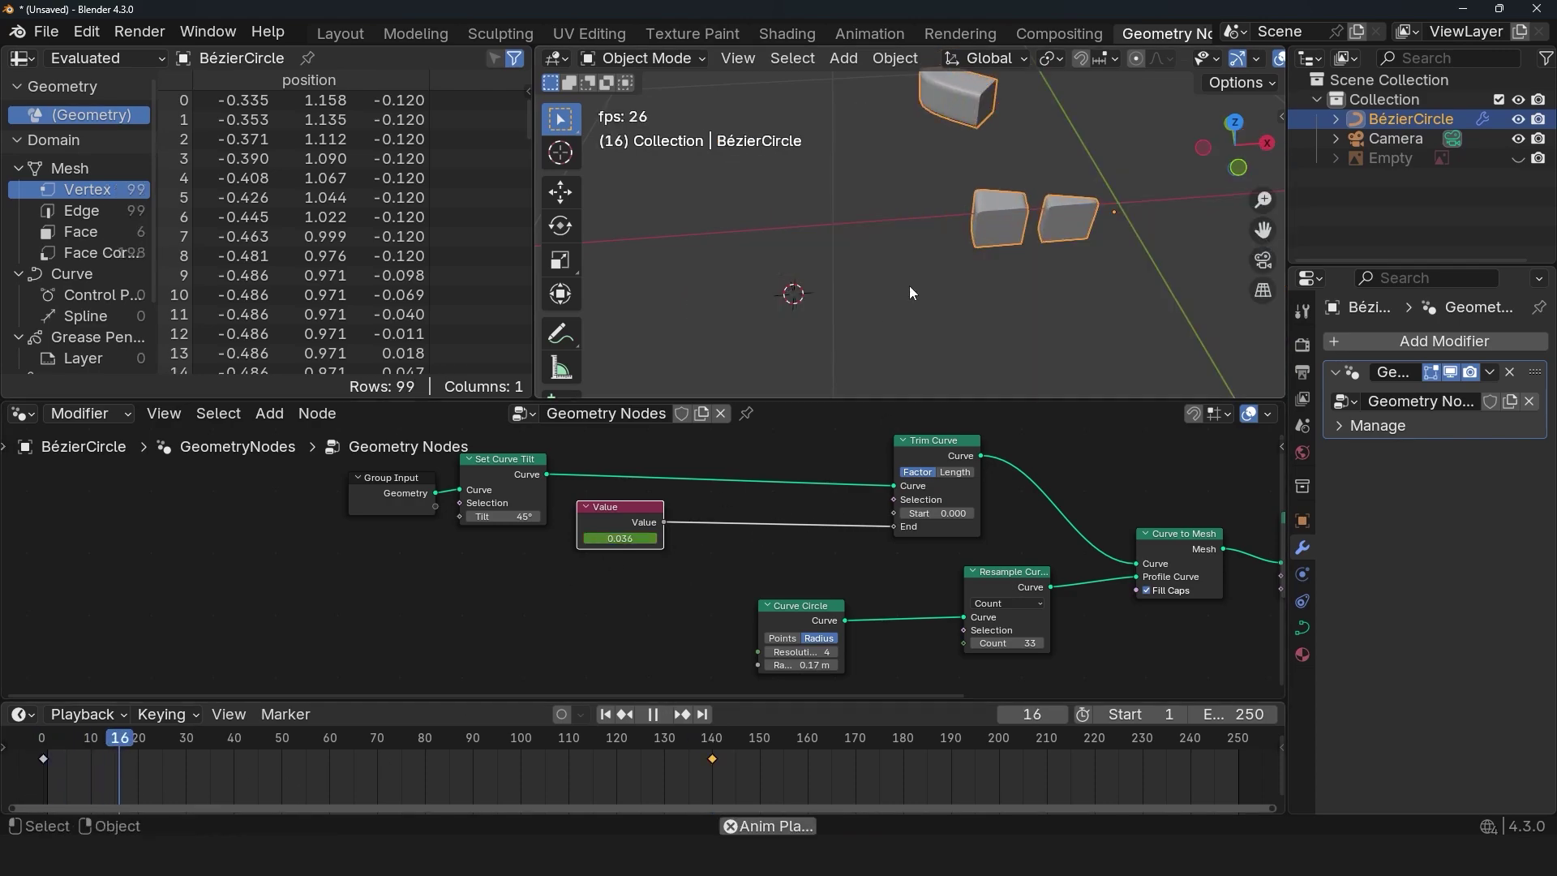
{"action": "key", "text": "space"}
{"action": "mouse_move", "coordinate": [1008, 202]}
{"action": "middle_mouse_down"}
{"action": "mouse_move", "coordinate": [945, 207]}
{"action": "mouse_move", "coordinate": [995, 238]}
{"action": "mouse_move", "coordinate": [975, 241]}
{"action": "middle_mouse_up"}
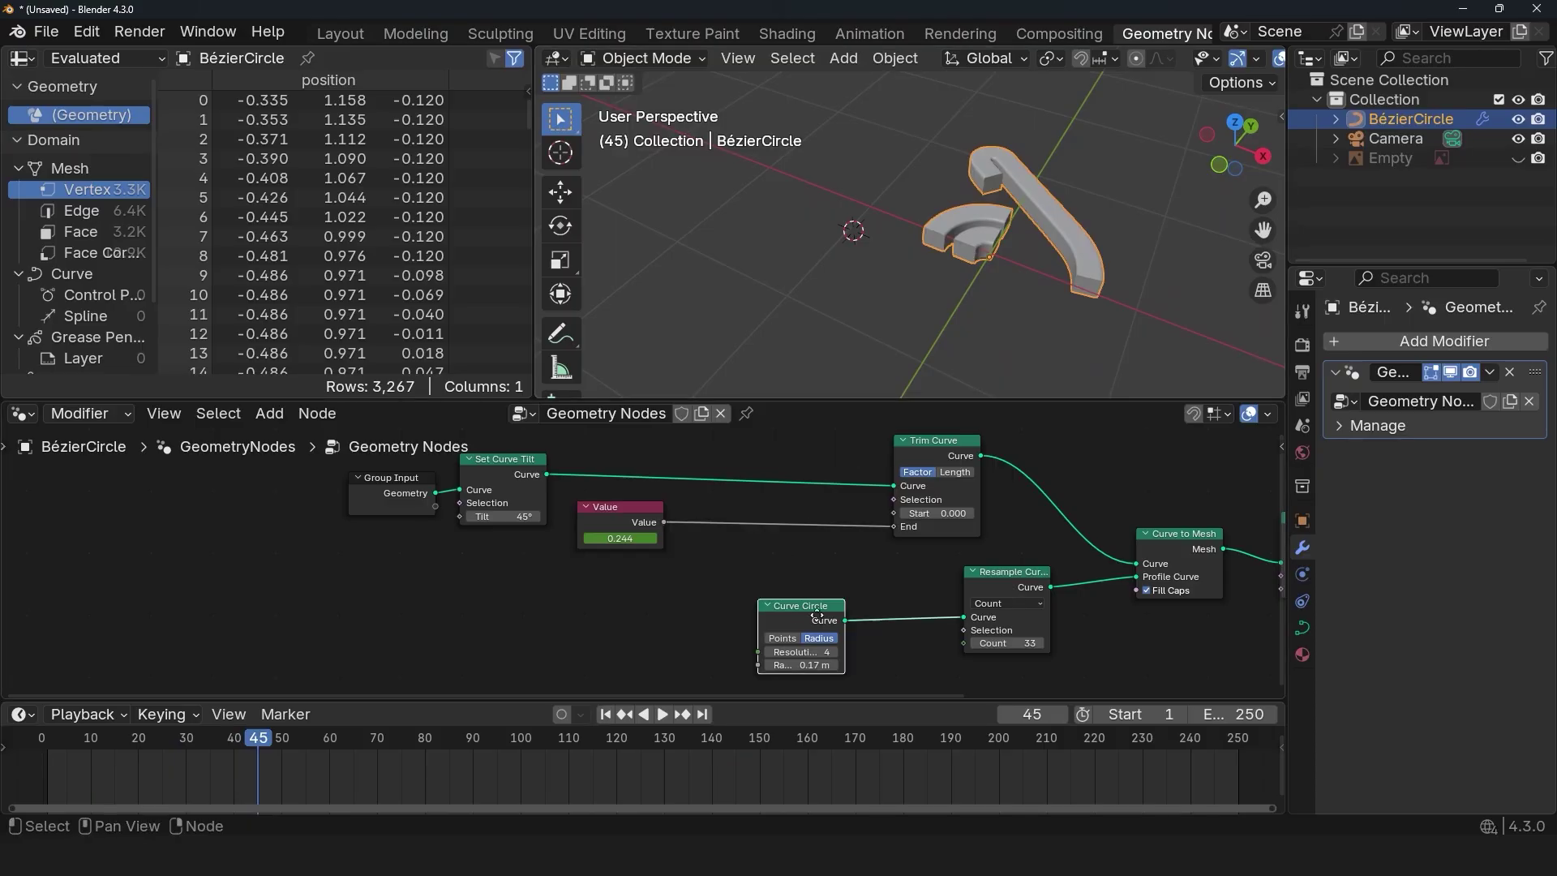
Insert a Math Add node on the link between Value and Trim Curve End
{"action": "left_click_drag", "start_coordinate": [816, 614], "coordinate": [905, 633]}
{"action": "key", "text": "shift+a"}
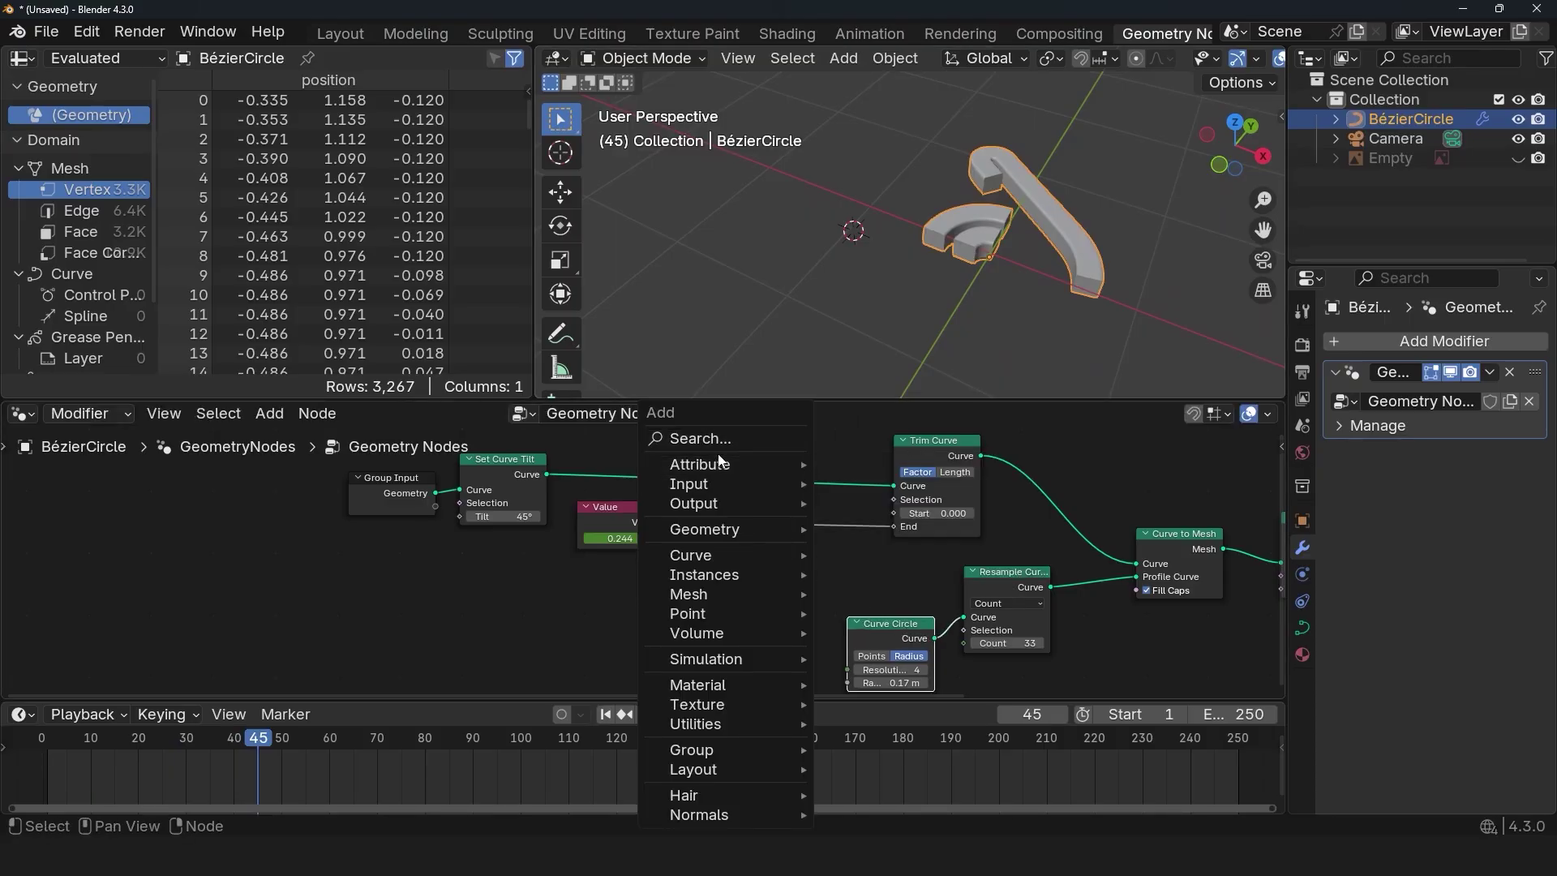
{"action": "type", "text": "math"}
{"action": "key", "text": "Return"}
{"action": "left_click", "coordinate": [809, 518]}
Feed a Random Value node into the Add node's second input
{"action": "key", "text": "shift+a"}
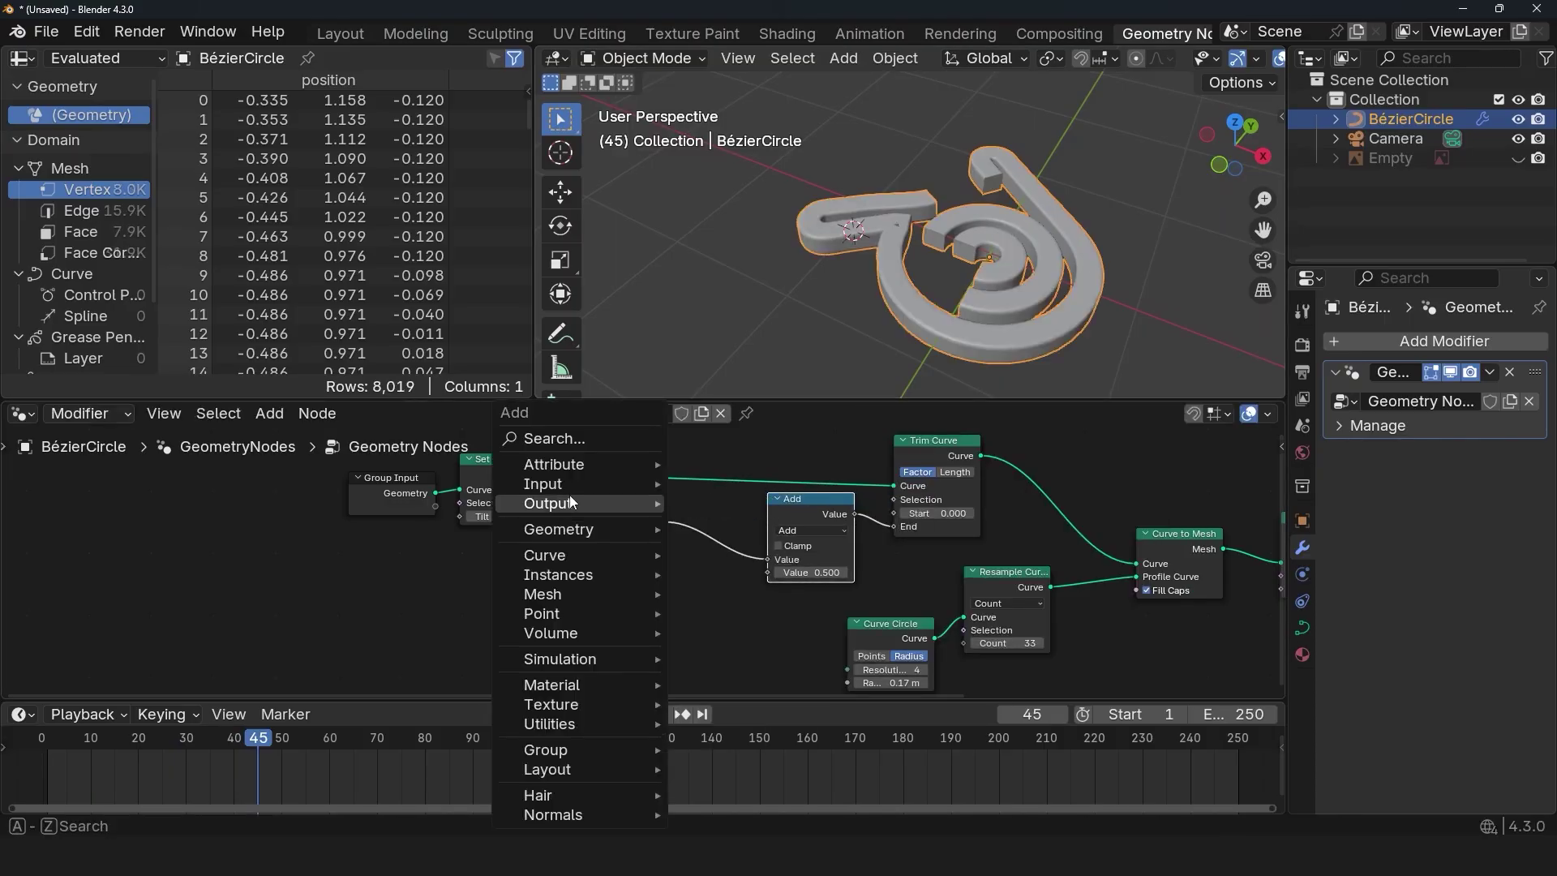
{"action": "left_click", "coordinate": [581, 439]}
{"action": "type", "text": "ra"}
{"action": "type", "text": "t"}
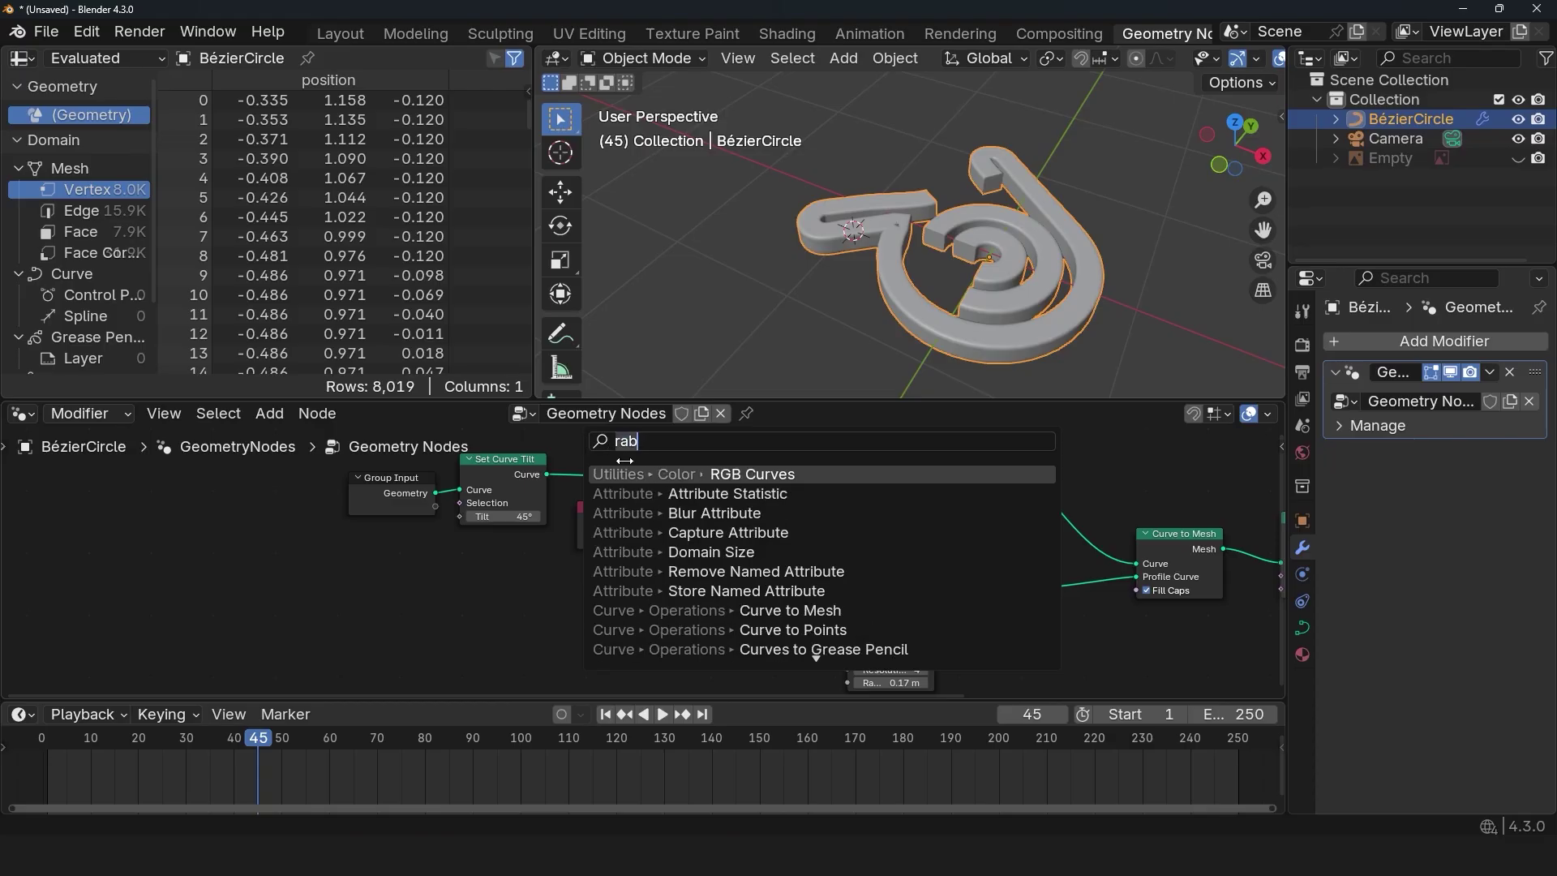
{"action": "key", "text": "BackSpace"}
{"action": "type", "text": "n"}
{"action": "left_click", "coordinate": [709, 493]}
{"action": "left_click", "coordinate": [588, 603]}
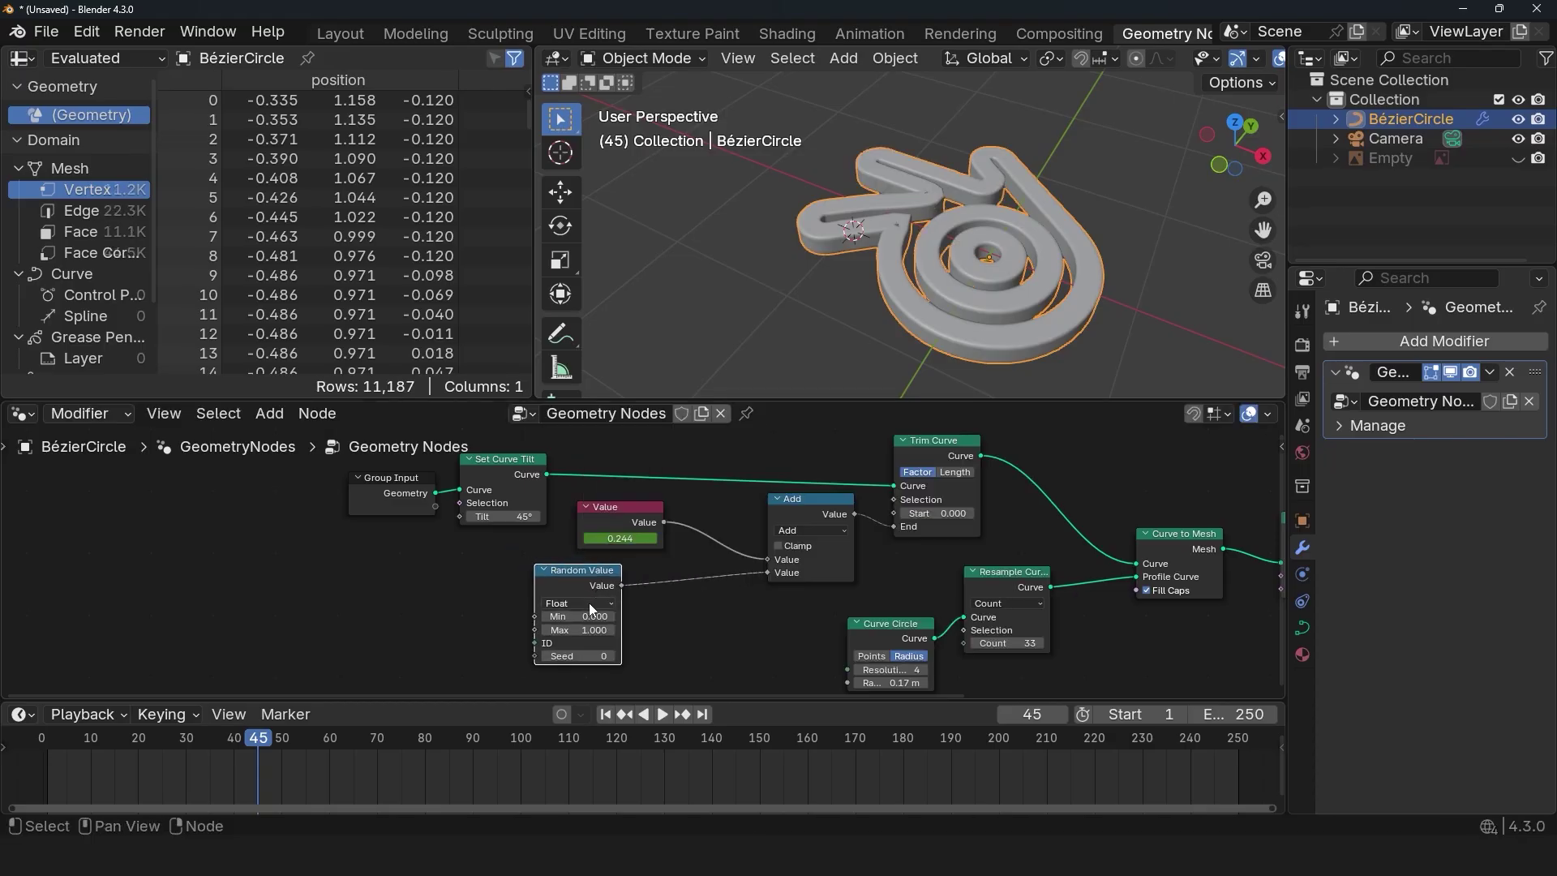
{"action": "left_click_drag", "start_coordinate": [621, 585], "coordinate": [768, 572]}
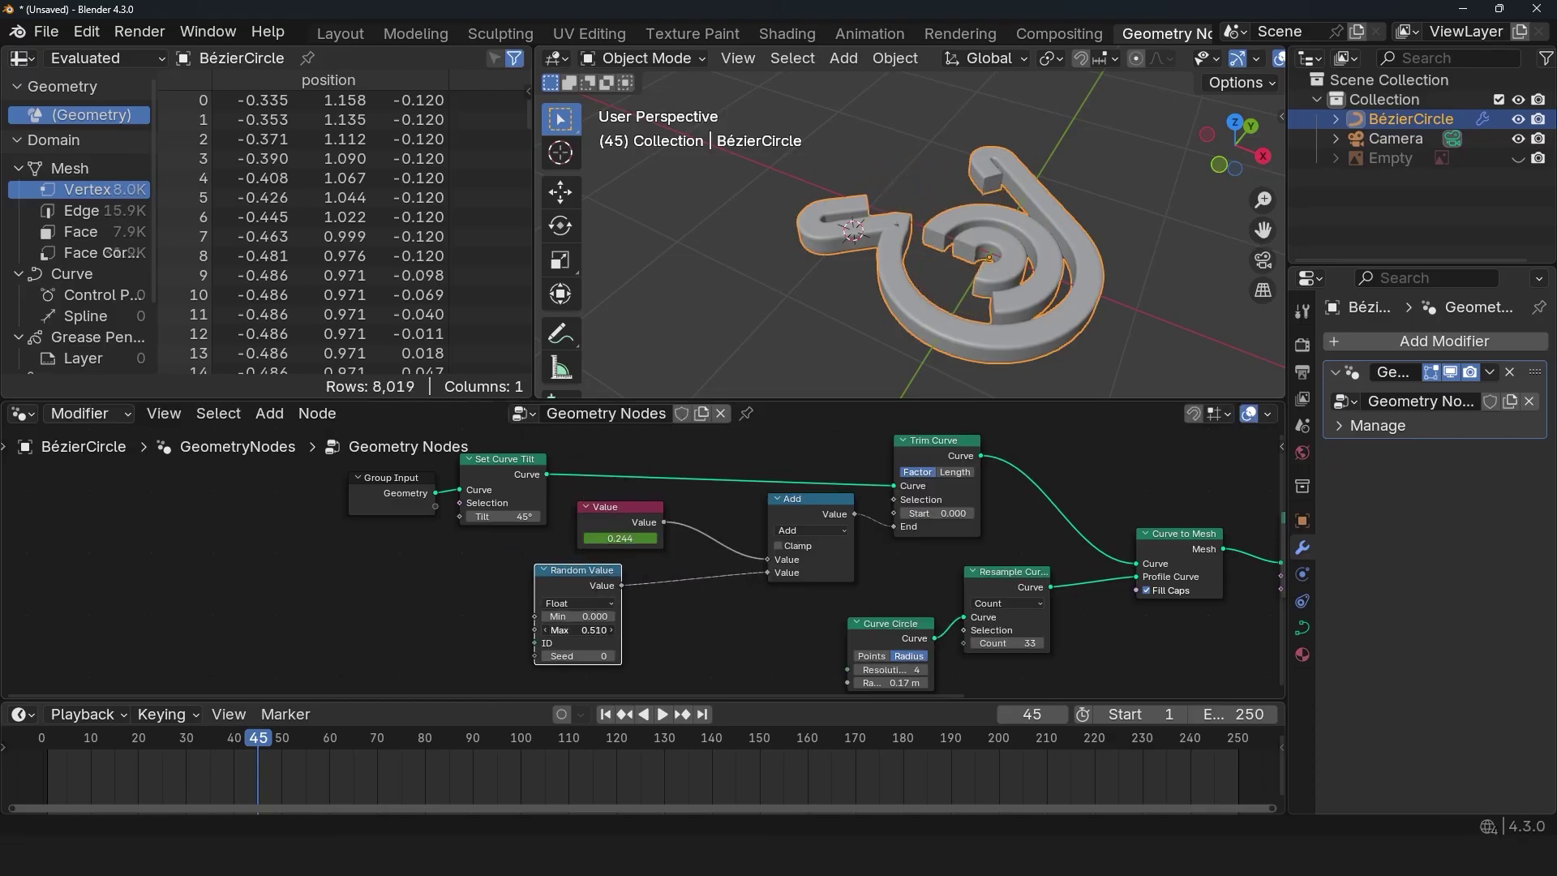
Set the Random Value range to Min -1.970 and Max 0.090, then preview the staggered growth
{"action": "mouse_move", "coordinate": [578, 631]}
{"action": "left_mouse_down"}
{"action": "mouse_move", "coordinate": [513, 632]}
{"action": "mouse_move", "coordinate": [554, 616]}
{"action": "mouse_move", "coordinate": [536, 617]}
{"action": "left_mouse_up"}
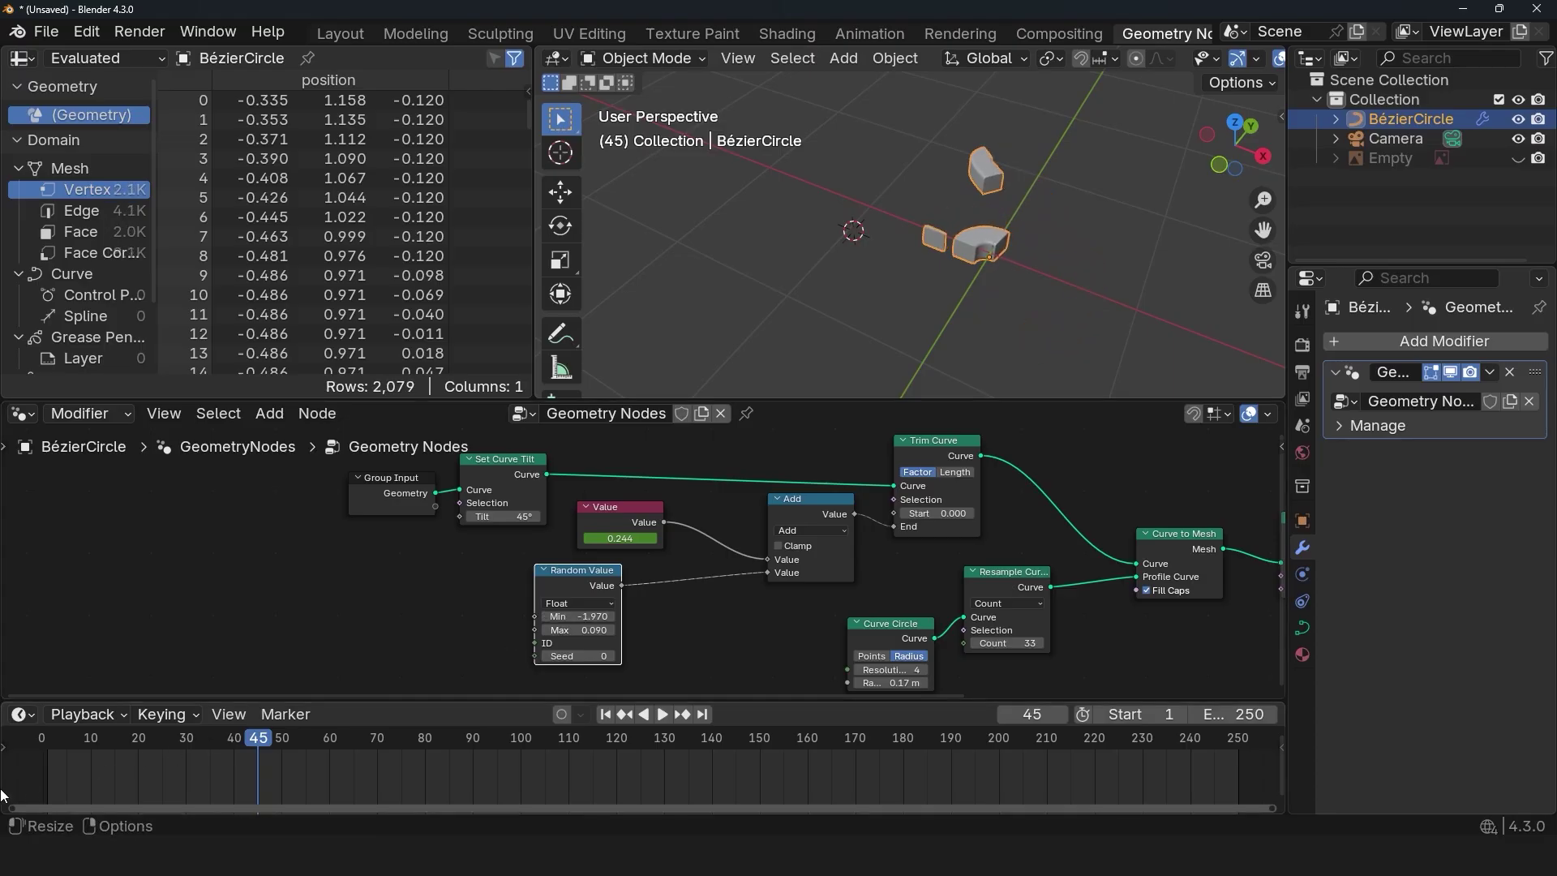
{"action": "left_click", "coordinate": [42, 738]}
{"action": "key", "text": "space"}
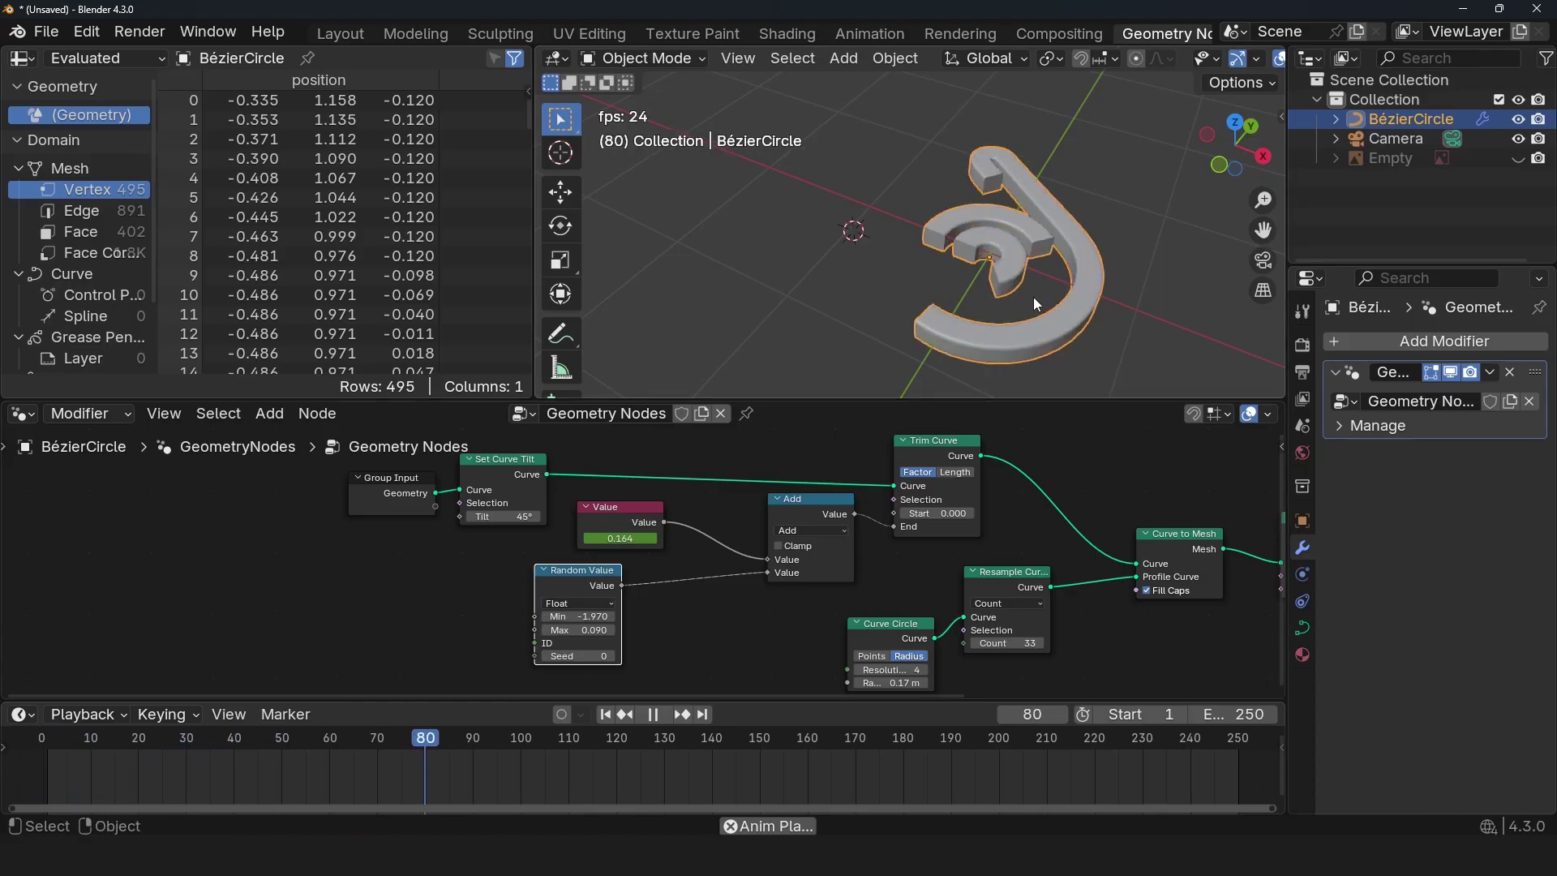
{"action": "key", "text": "Escape"}
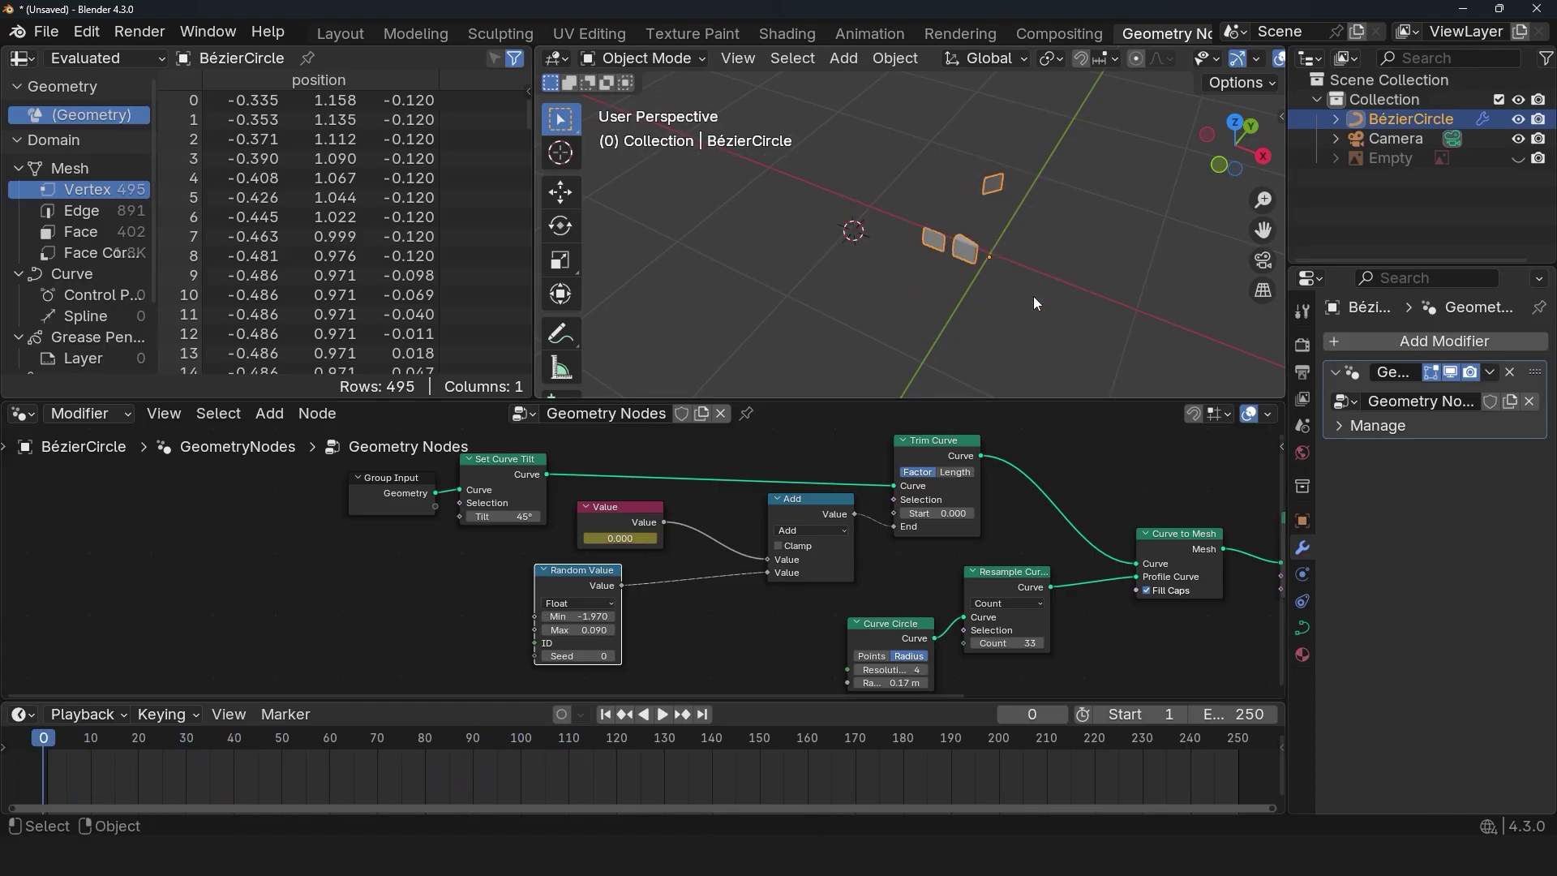
Turn the Spreadsheet area into a second 3D Viewport
{"action": "left_click", "coordinate": [22, 58]}
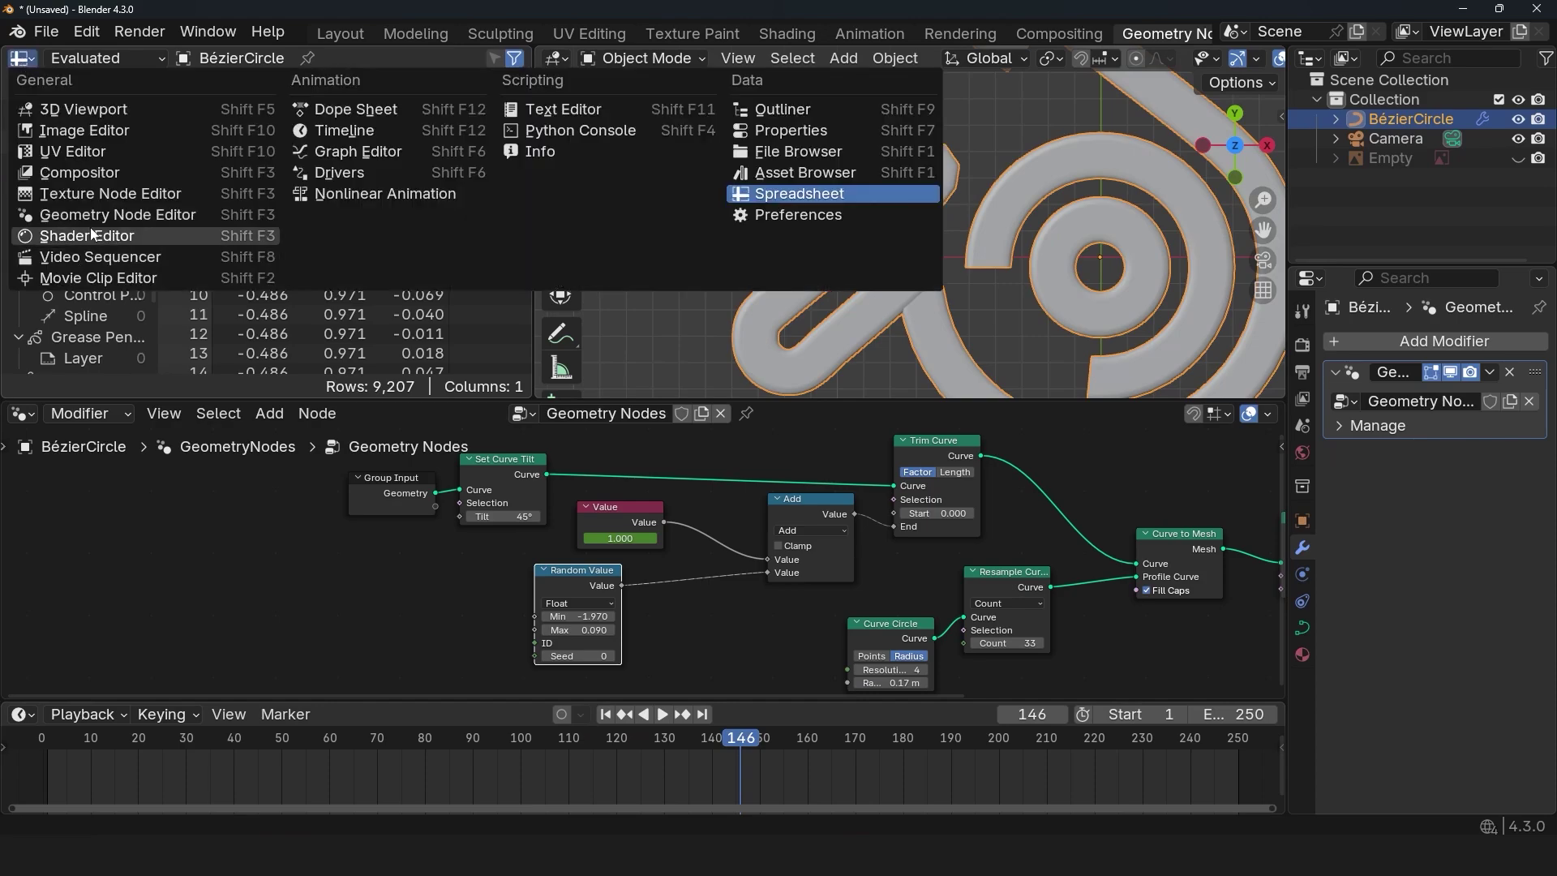
{"action": "left_click", "coordinate": [119, 216]}
{"action": "left_click", "coordinate": [23, 57]}
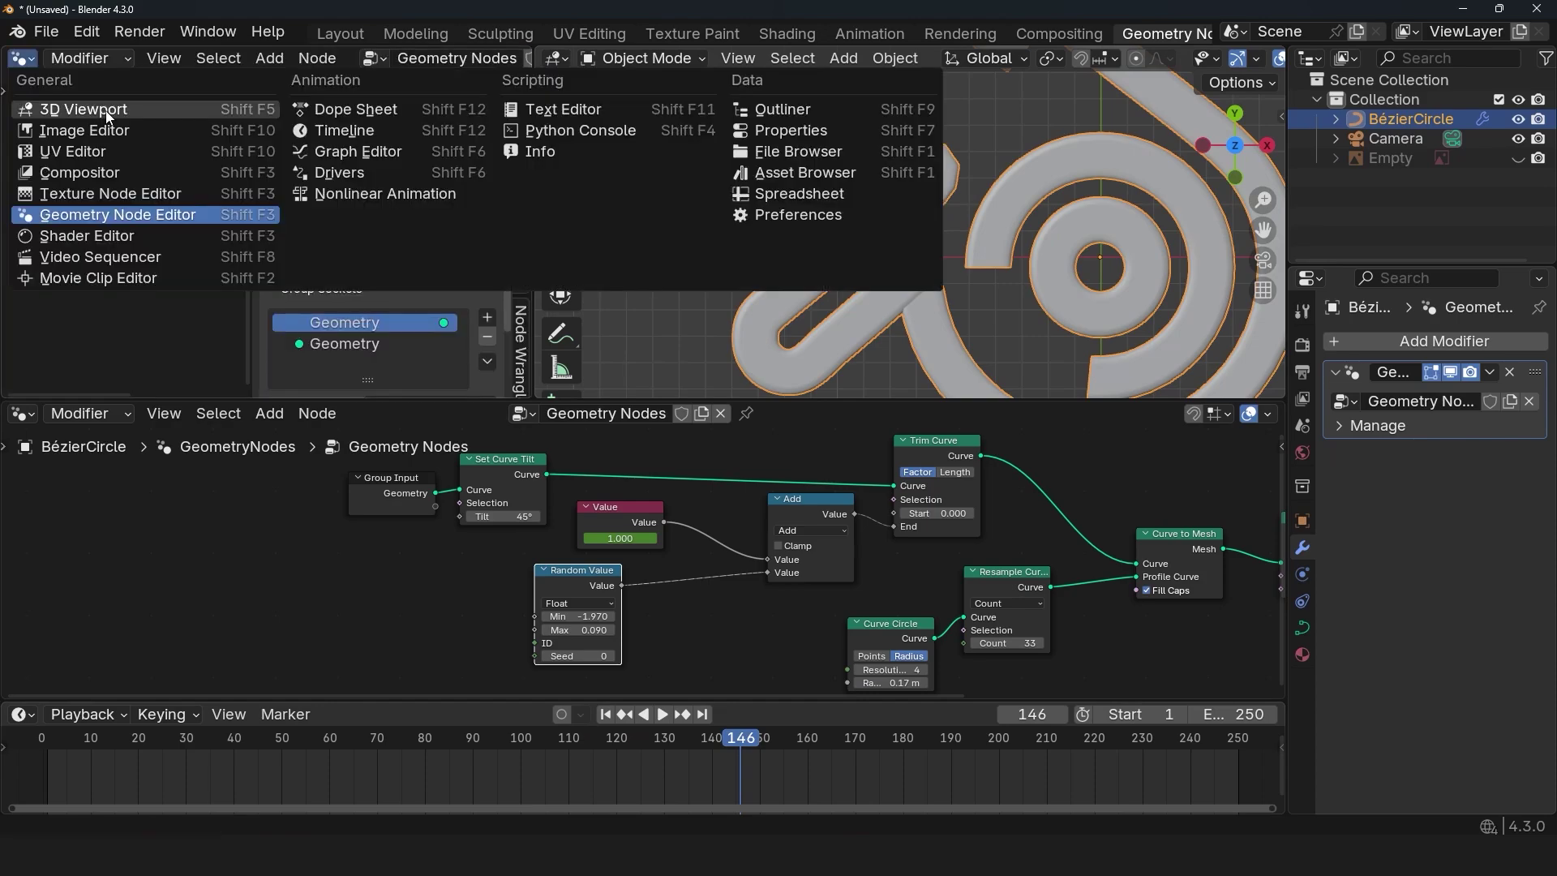
{"action": "left_click", "coordinate": [85, 109]}
{"action": "scroll", "coordinate": [918, 189], "scroll_direction": "down", "scroll_amount": 6}
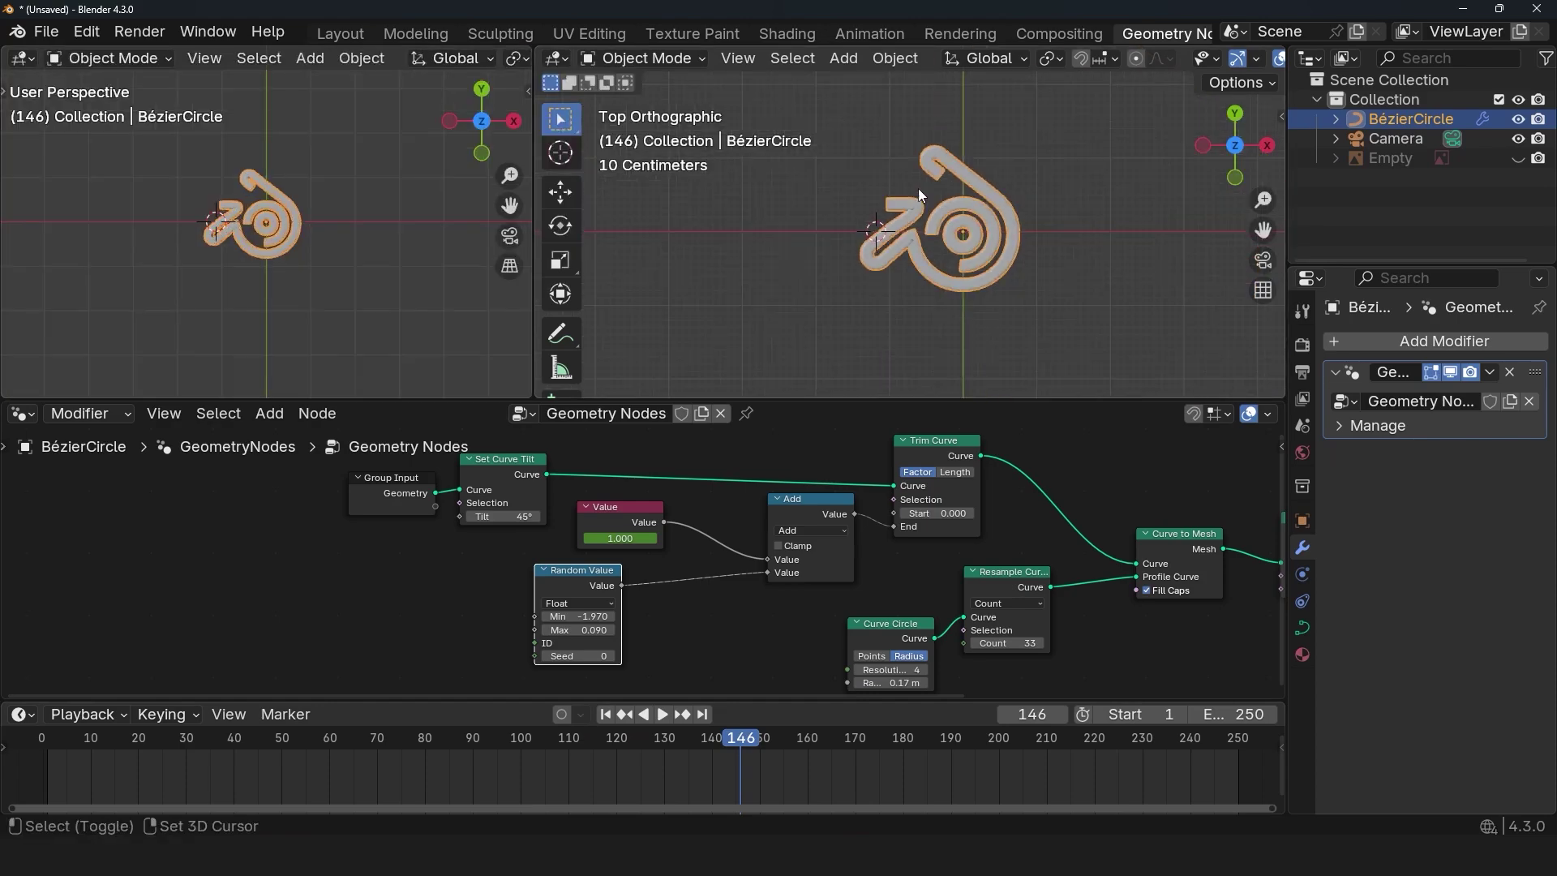
Add a plane scaled by 10 under the logo and view the scene through the camera
{"action": "key", "text": "shift+a"}
{"action": "left_click", "coordinate": [973, 214]}
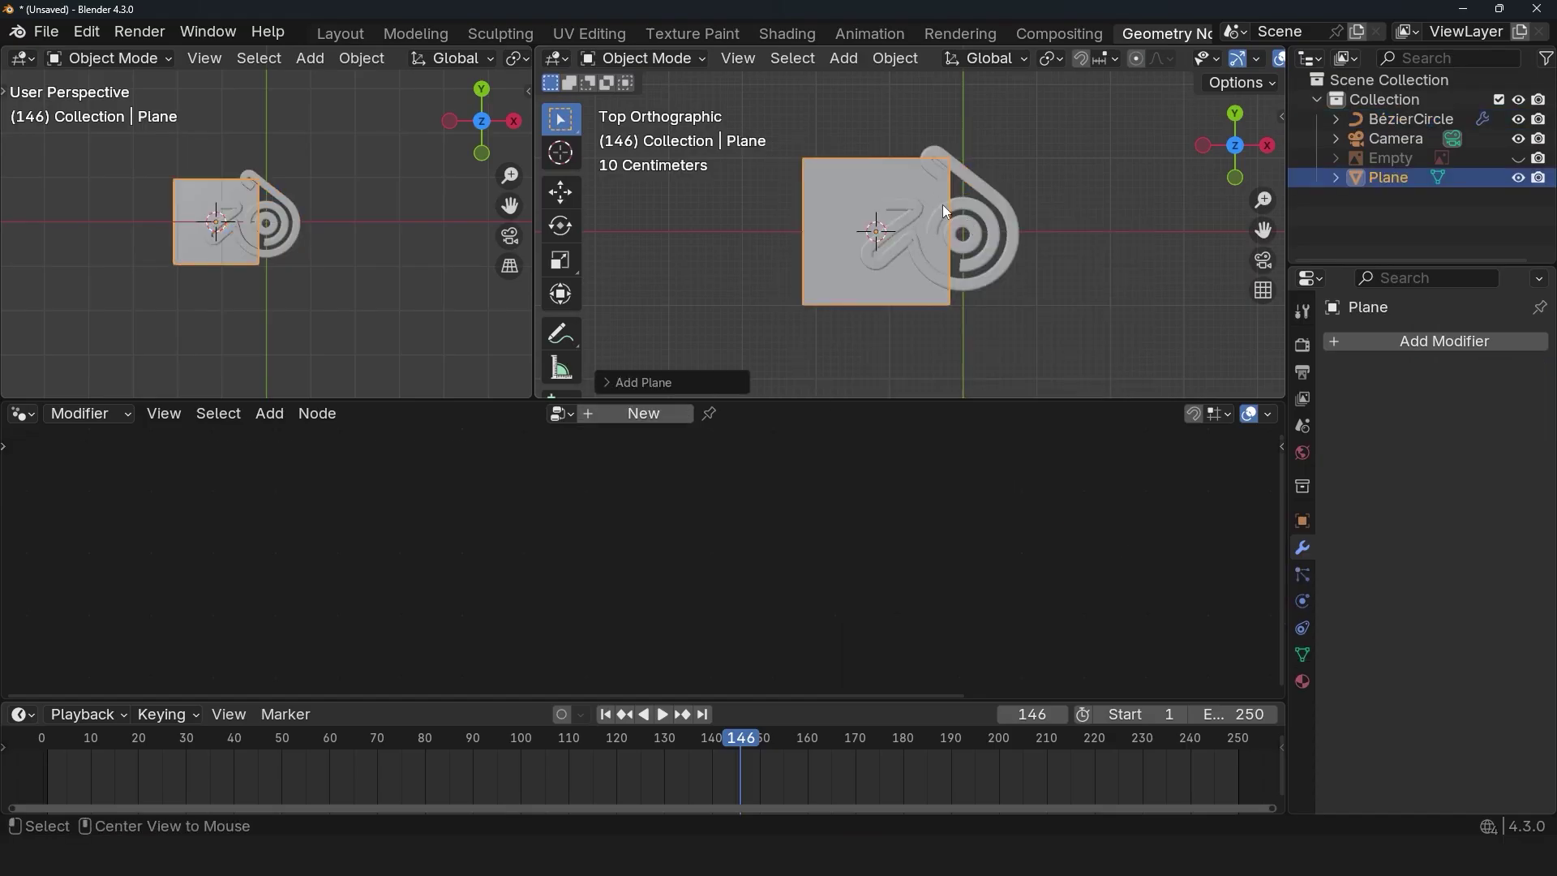
{"action": "type", "text": "s10"}
{"action": "key", "text": "Return"}
{"action": "mouse_move", "coordinate": [395, 117]}
{"action": "middle_mouse_down"}
{"action": "mouse_move", "coordinate": [260, 202]}
{"action": "mouse_move", "coordinate": [287, 155]}
{"action": "middle_mouse_up"}
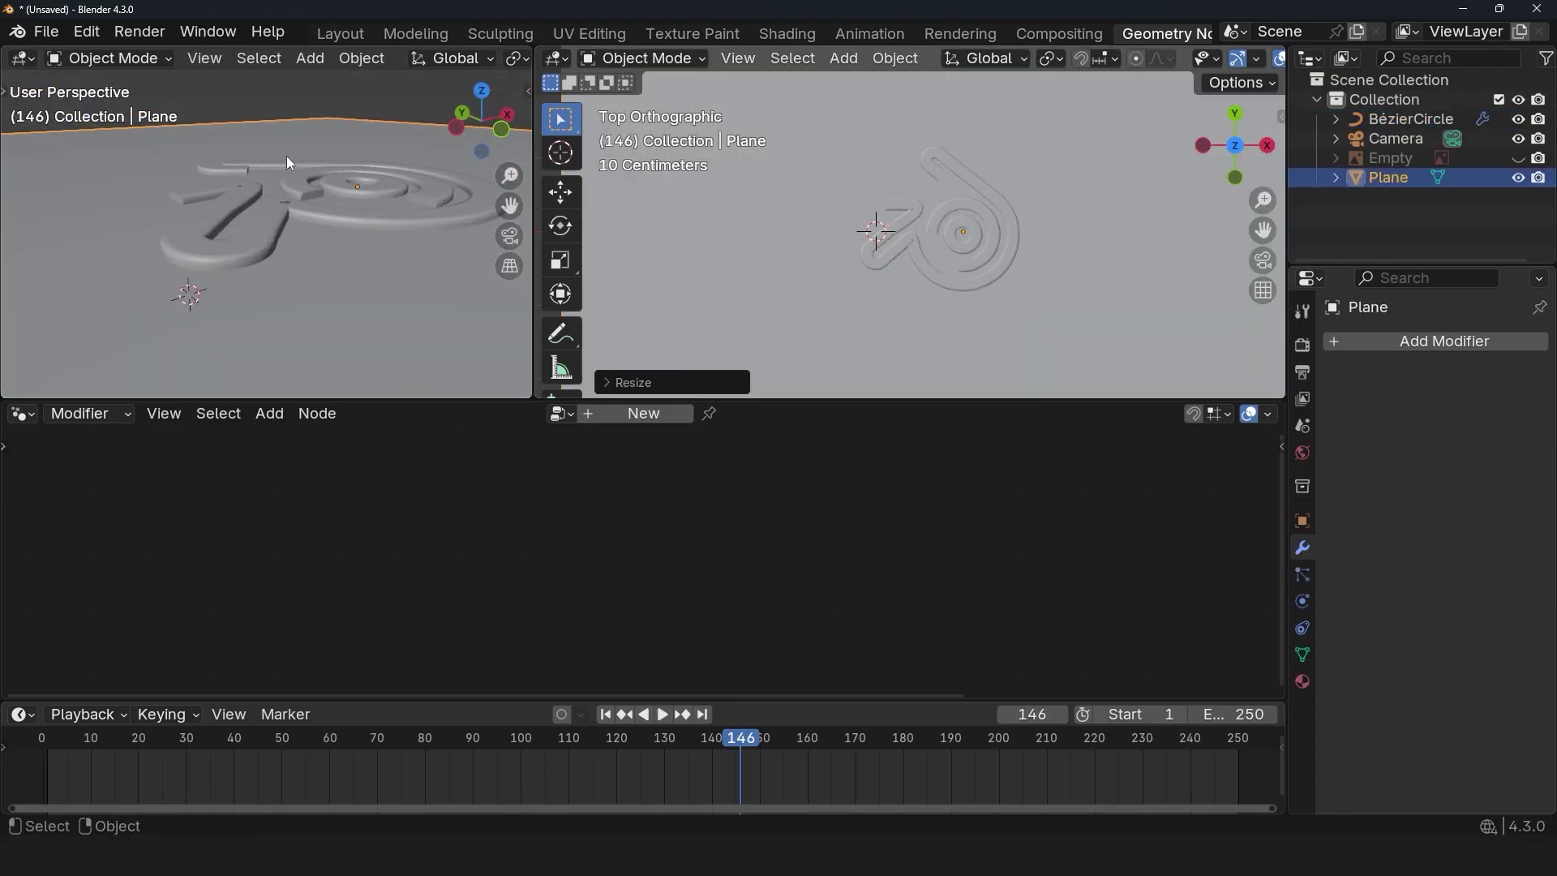
{"action": "key", "text": "KP_0"}
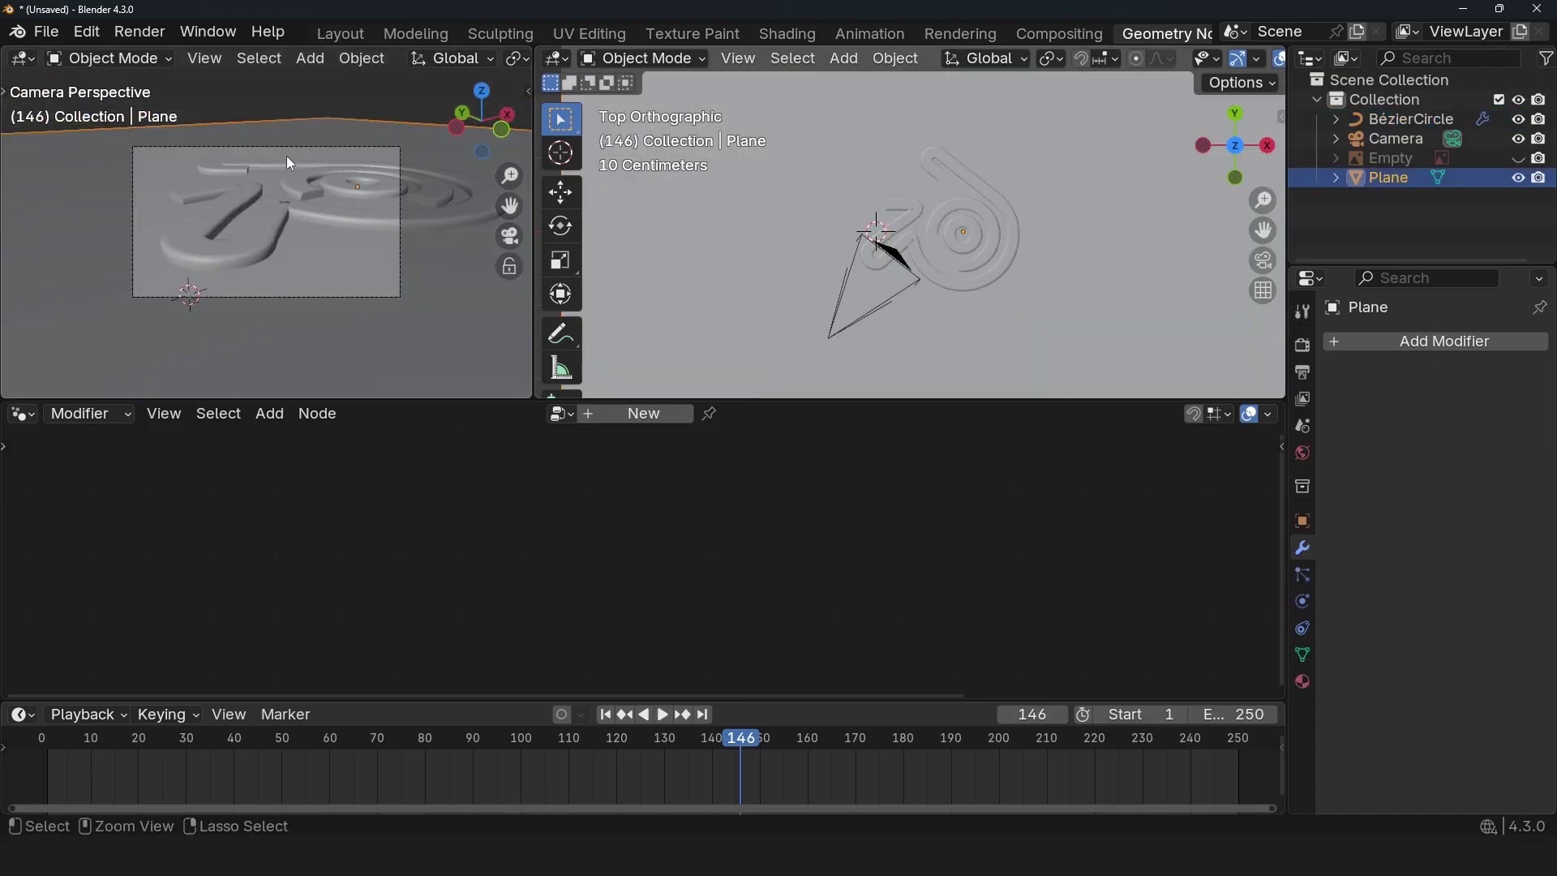
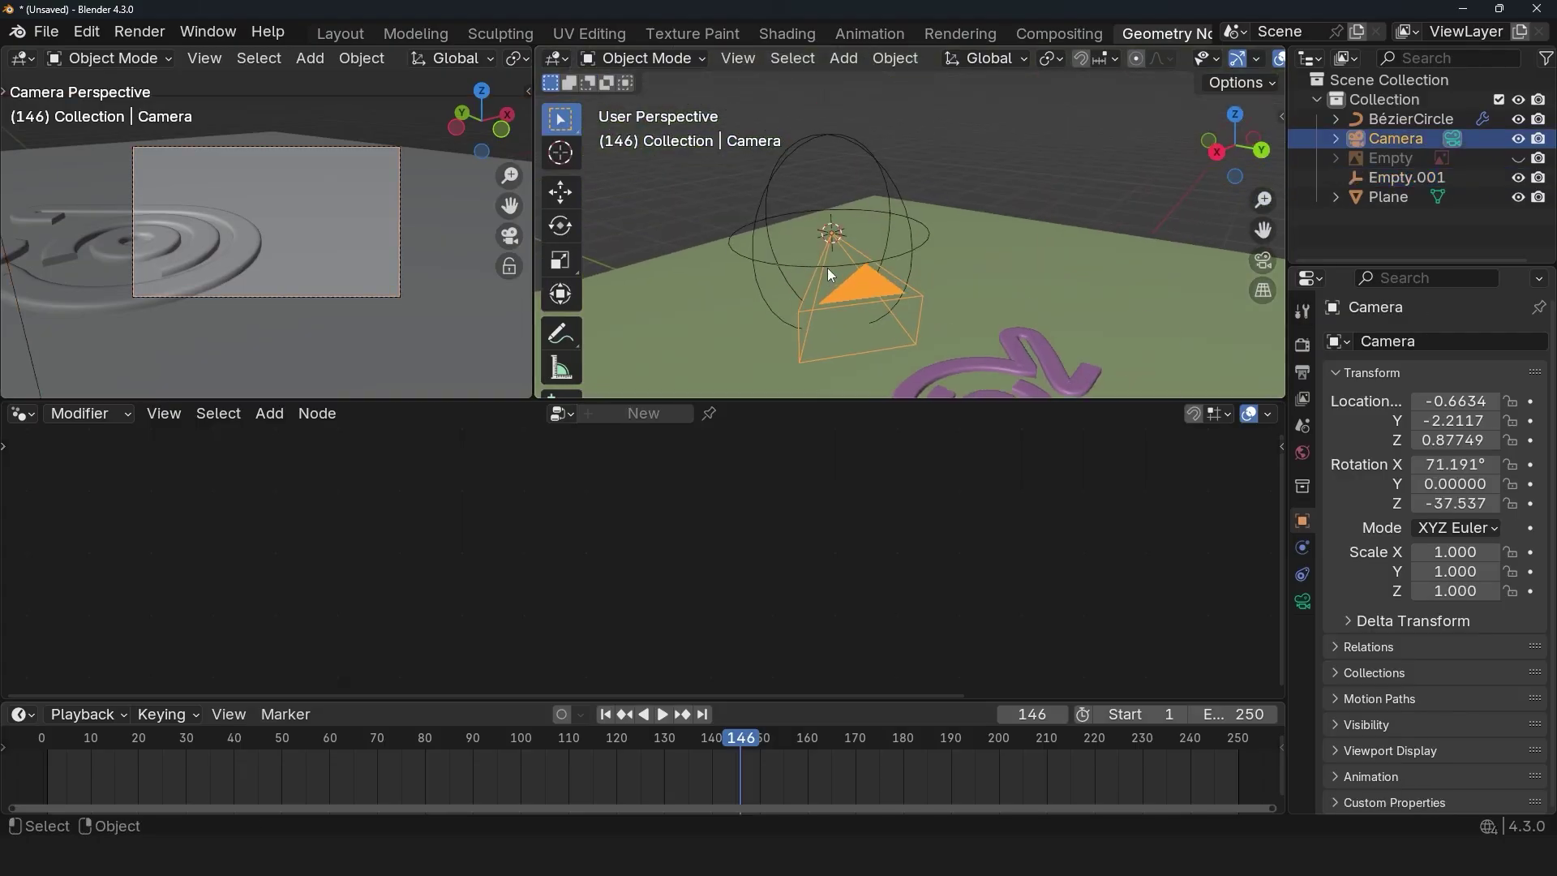
Parent the camera to the sphere empty Empty.001 with a cancelled test move, then reselect the camera
{"action": "left_click", "coordinate": [859, 145], "text": "shift"}
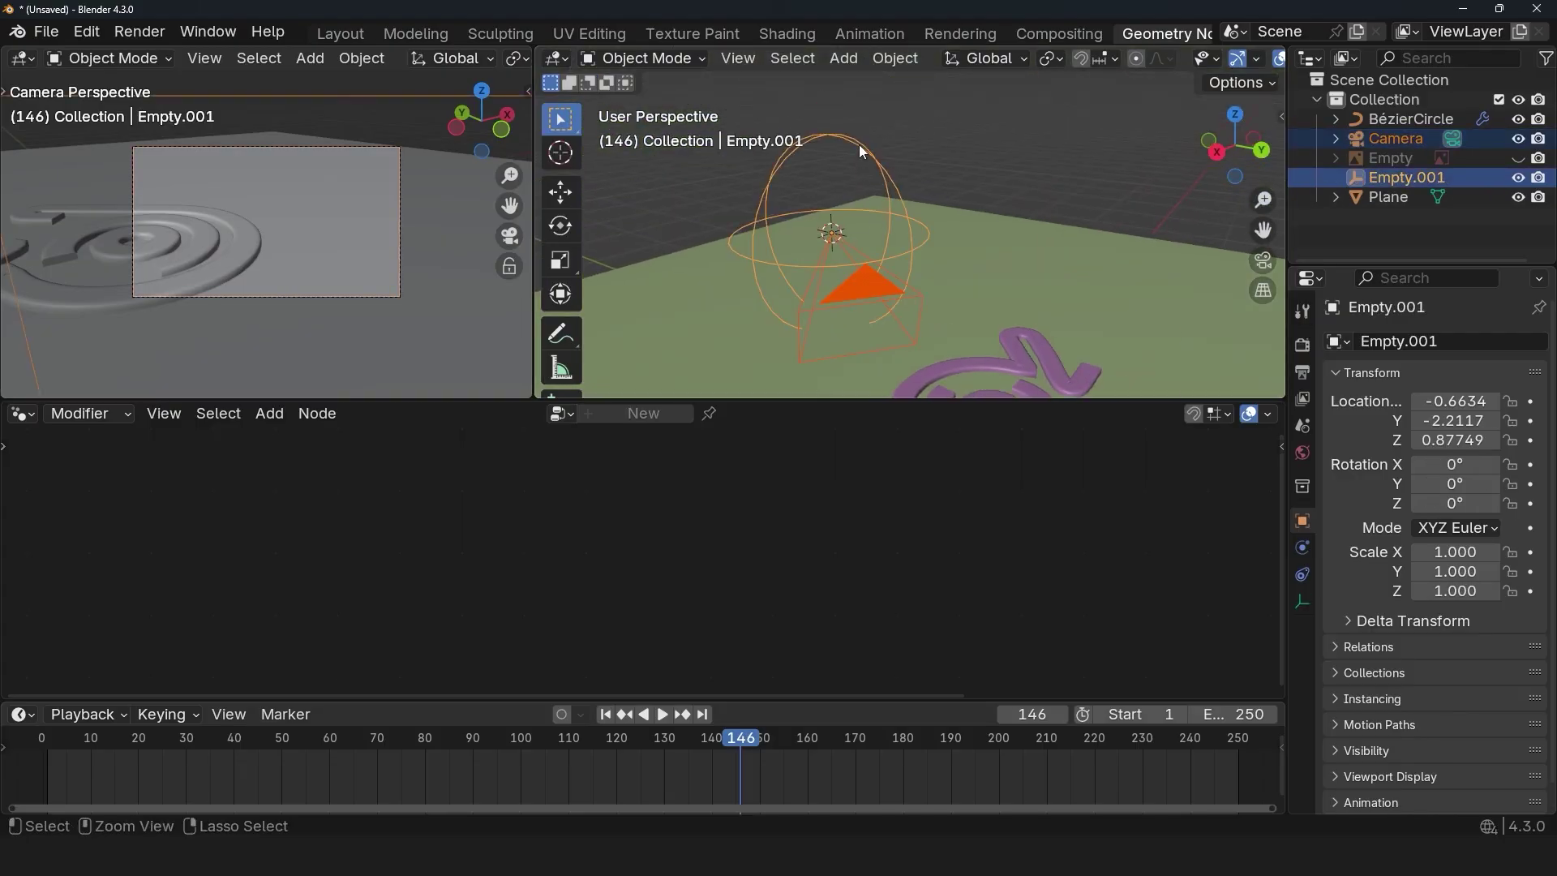
{"action": "key", "text": "ctrl+p"}
{"action": "left_click", "coordinate": [859, 145]}
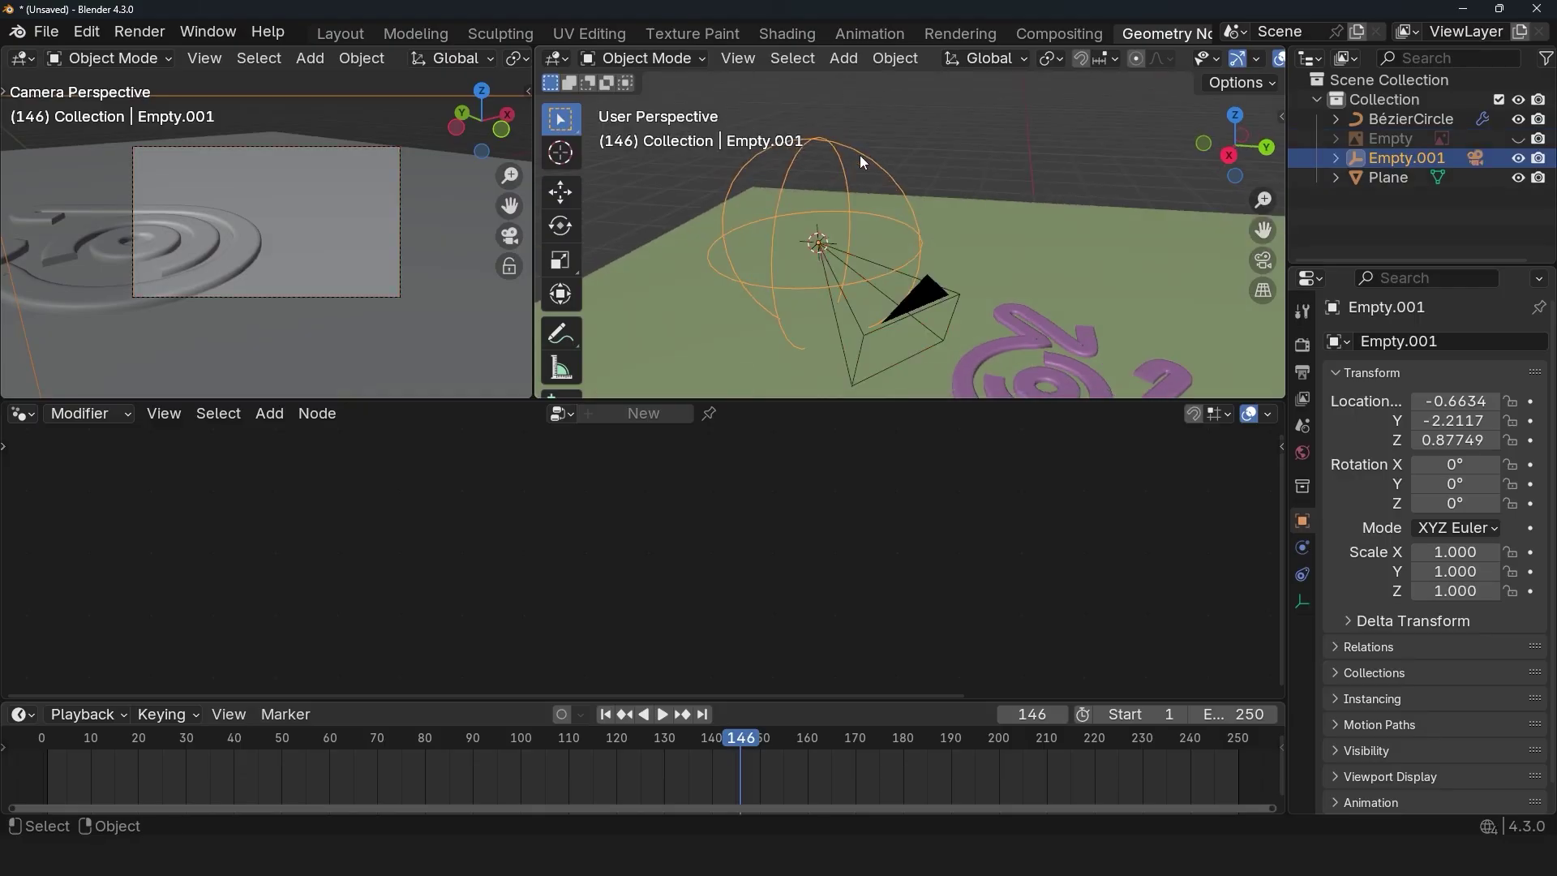
{"action": "key", "text": "g"}
{"action": "right_click", "coordinate": [861, 190]}
{"action": "left_click", "coordinate": [911, 284]}
{"action": "middle_click_drag", "start_coordinate": [911, 286], "coordinate": [983, 268]}
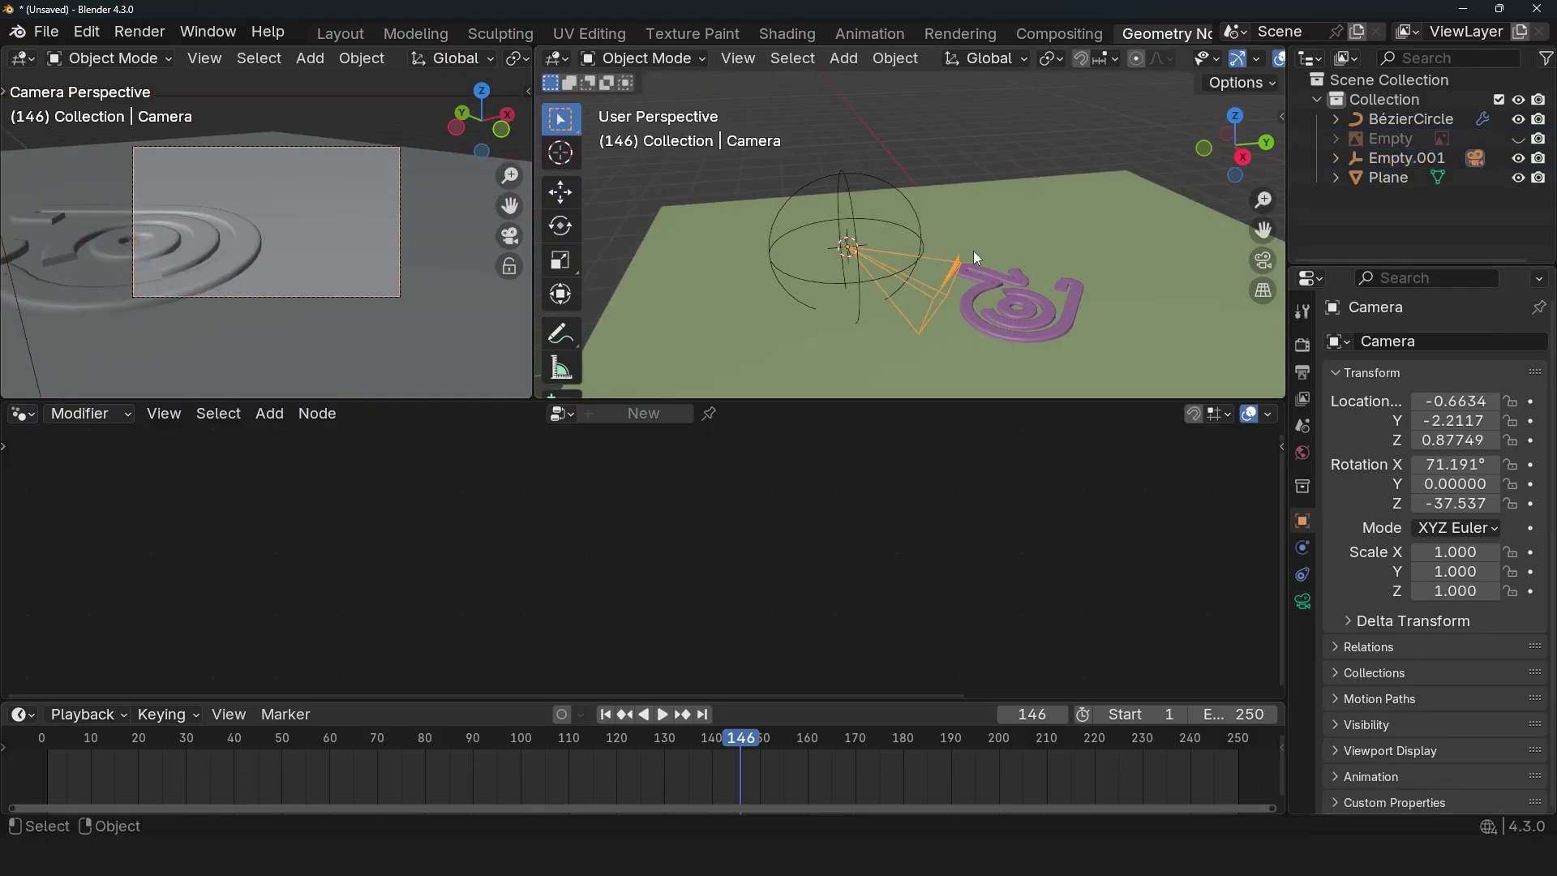
{"action": "key", "text": "shift+a"}
Add a cube-shaped empty, snap it to the logo's centre and scale it to about 0.35
{"action": "left_click", "coordinate": [1089, 371]}
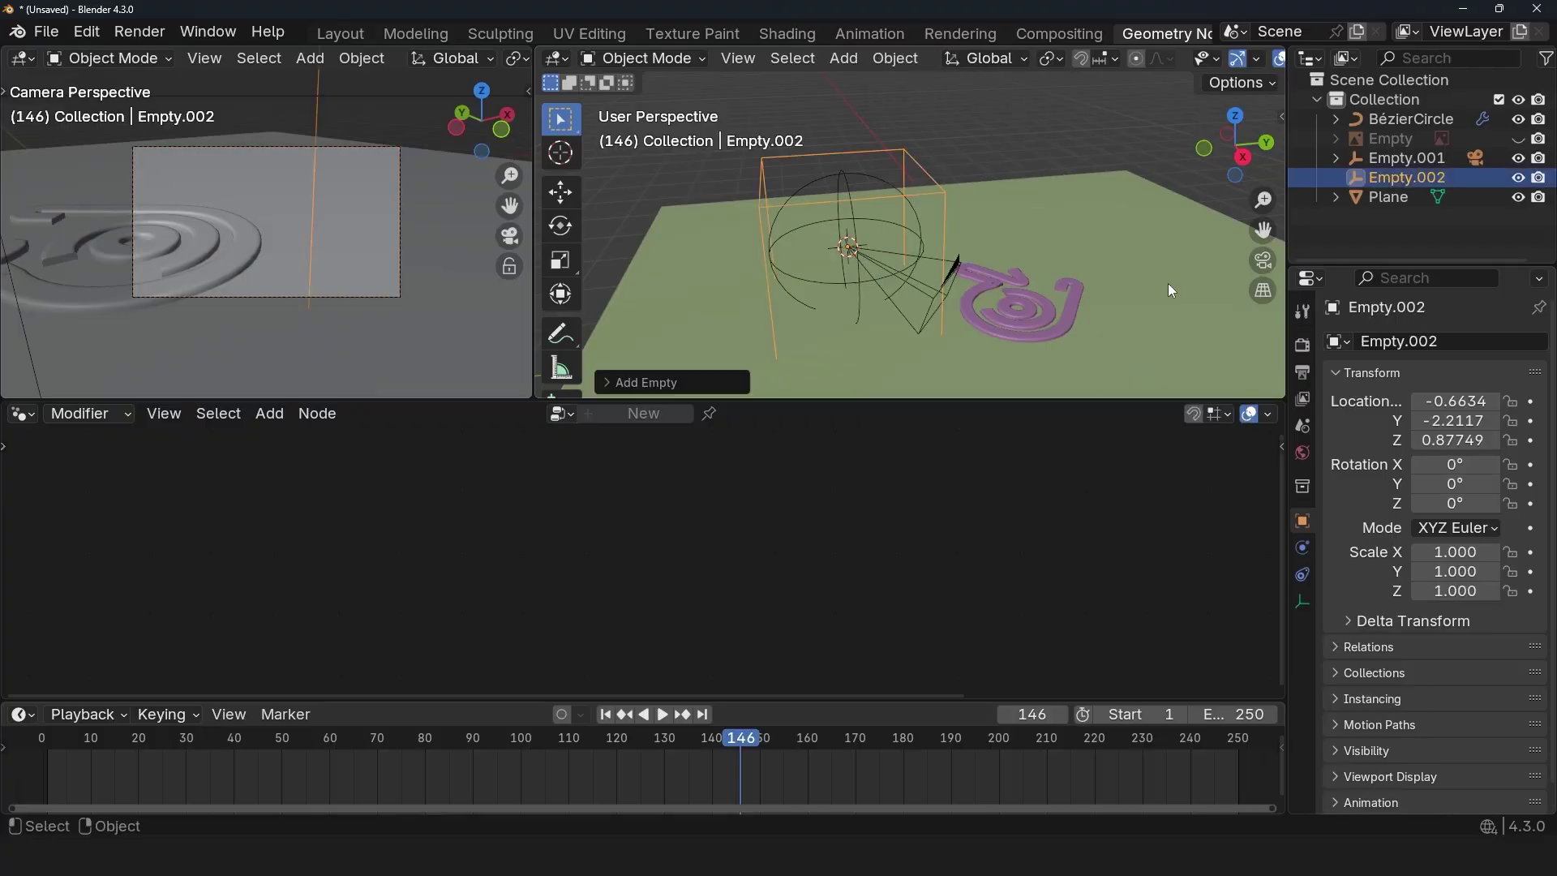
{"action": "key", "text": "s"}
{"action": "right_click", "coordinate": [1029, 322]}
{"action": "key", "text": "shift+s"}
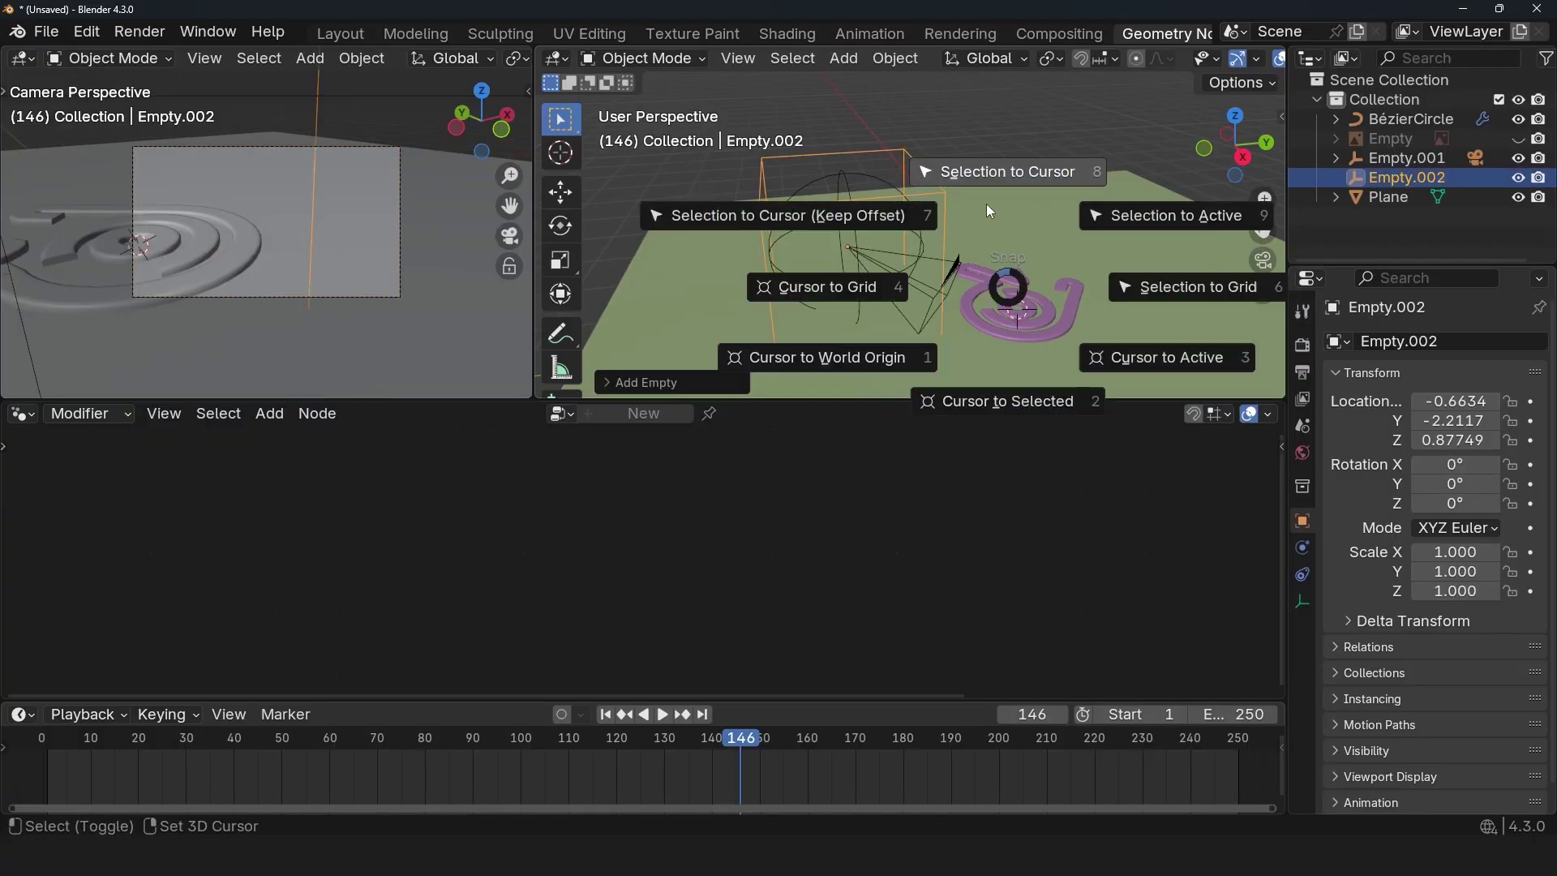
{"action": "left_click", "coordinate": [986, 204]}
{"action": "middle_click_drag", "start_coordinate": [1117, 285], "coordinate": [1047, 261]}
{"action": "key", "text": "s"}
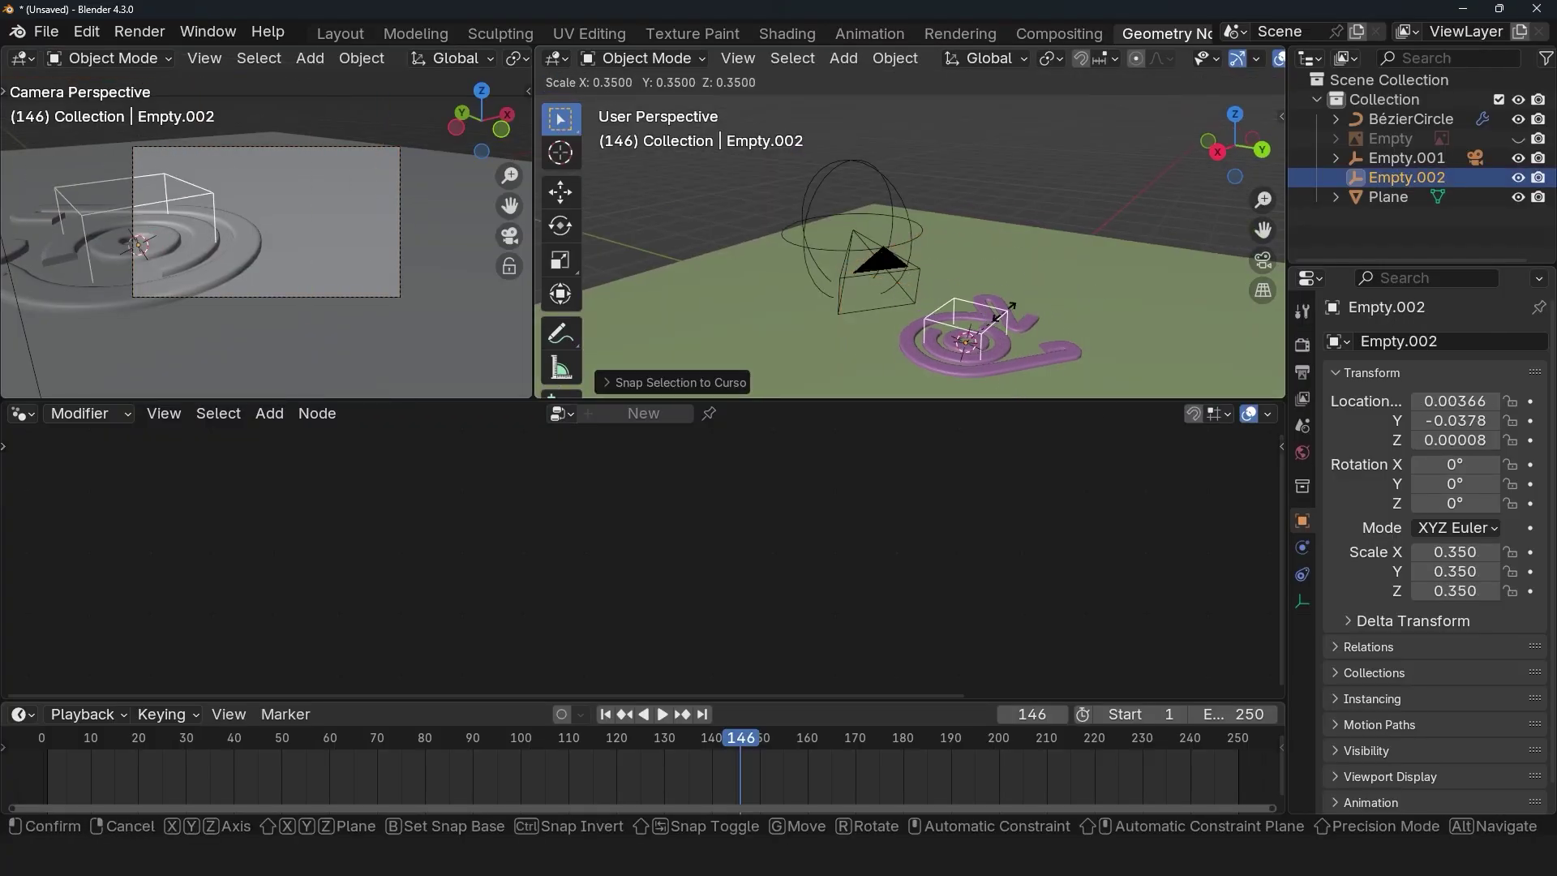
{"action": "left_click", "coordinate": [994, 283]}
Shift Empty.001 slightly
{"action": "left_click", "coordinate": [902, 223]}
{"action": "key", "text": "g"}
{"action": "left_click", "coordinate": [915, 214]}
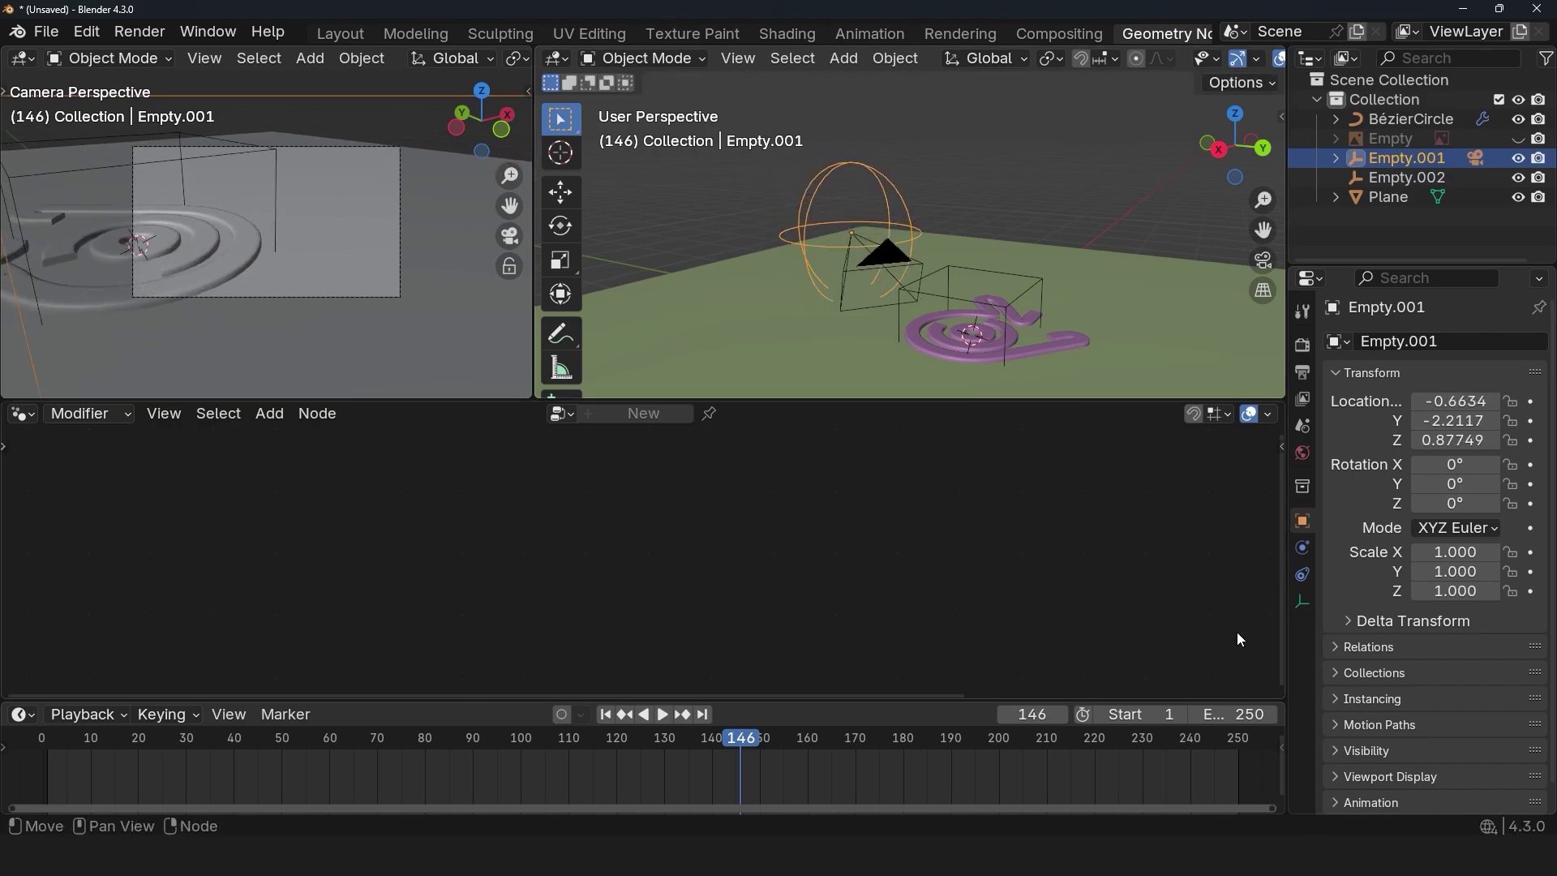
Add a Track To constraint to Empty.001 with Empty.002 as the target
{"action": "left_click", "coordinate": [1300, 574]}
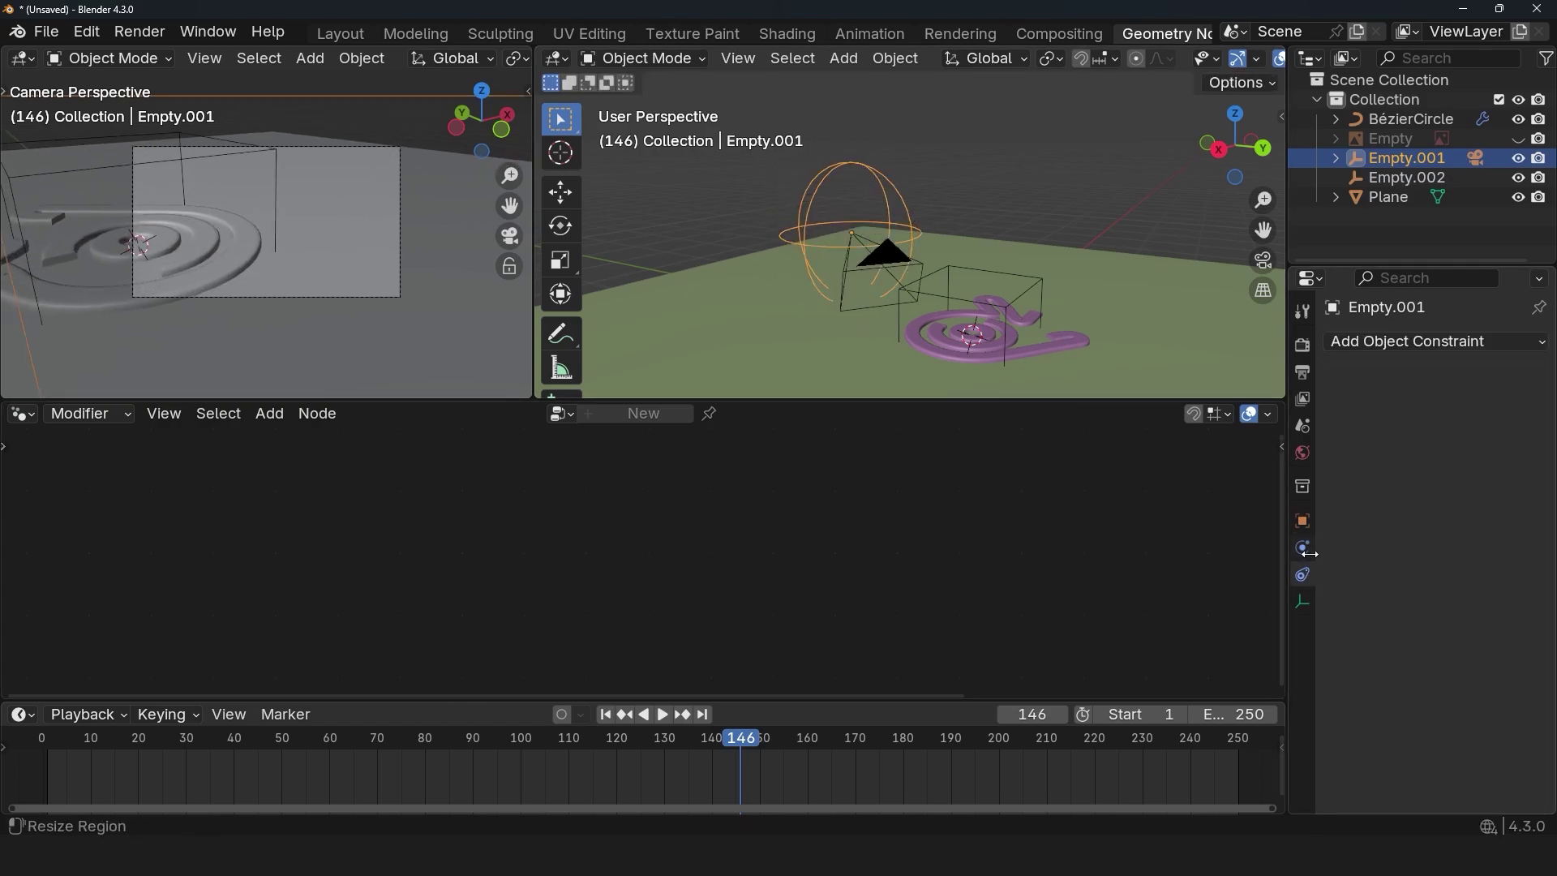
{"action": "left_click", "coordinate": [1412, 340]}
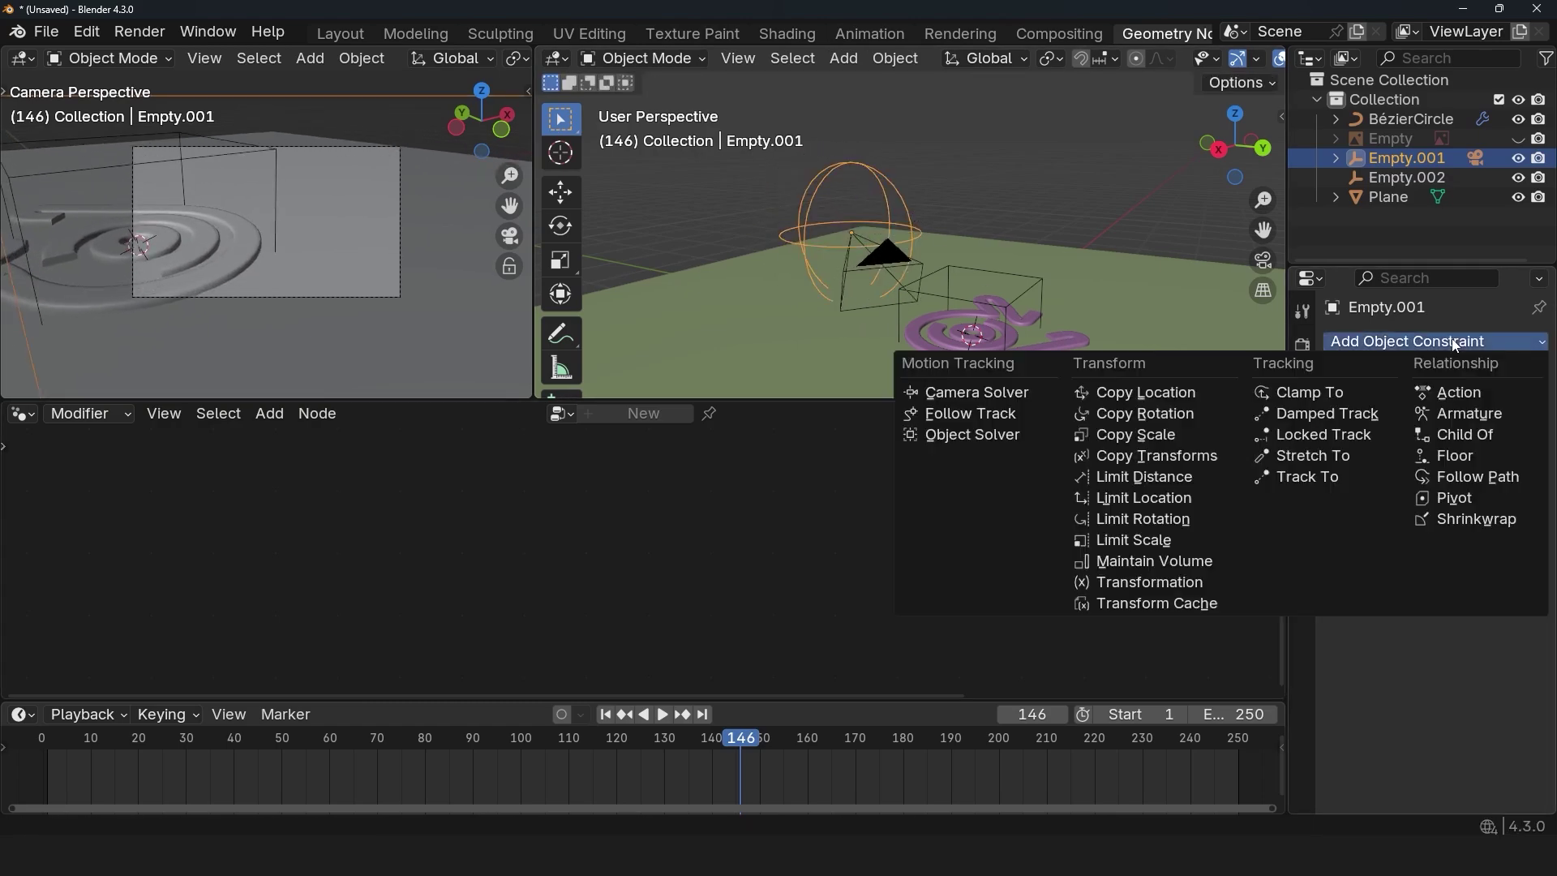
{"action": "left_click", "coordinate": [1323, 475]}
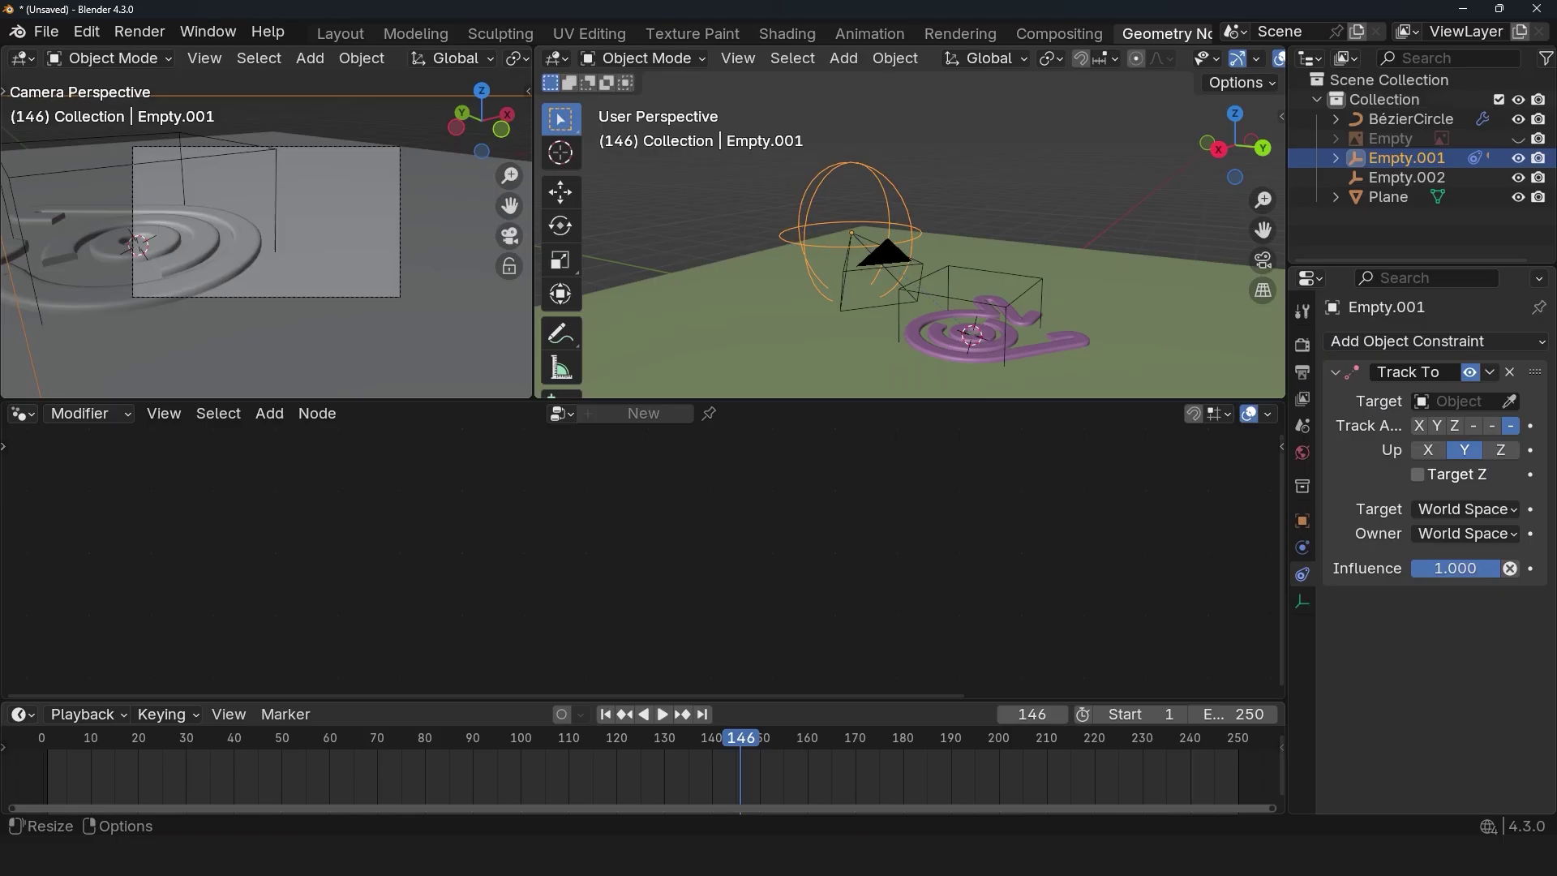
{"action": "left_click", "coordinate": [1508, 402]}
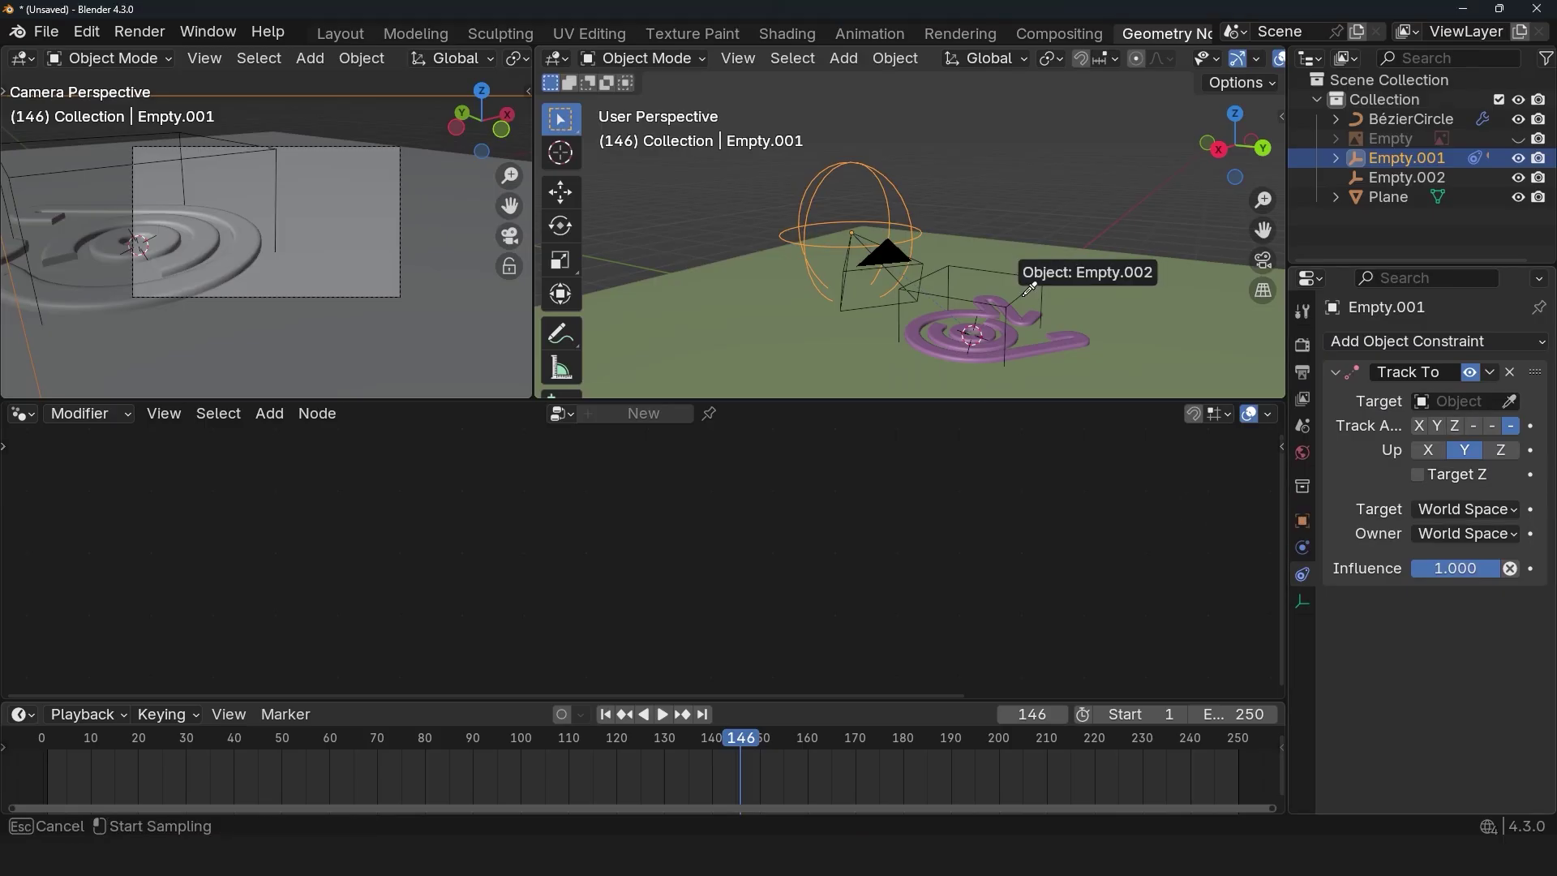
{"action": "left_click", "coordinate": [1028, 289]}
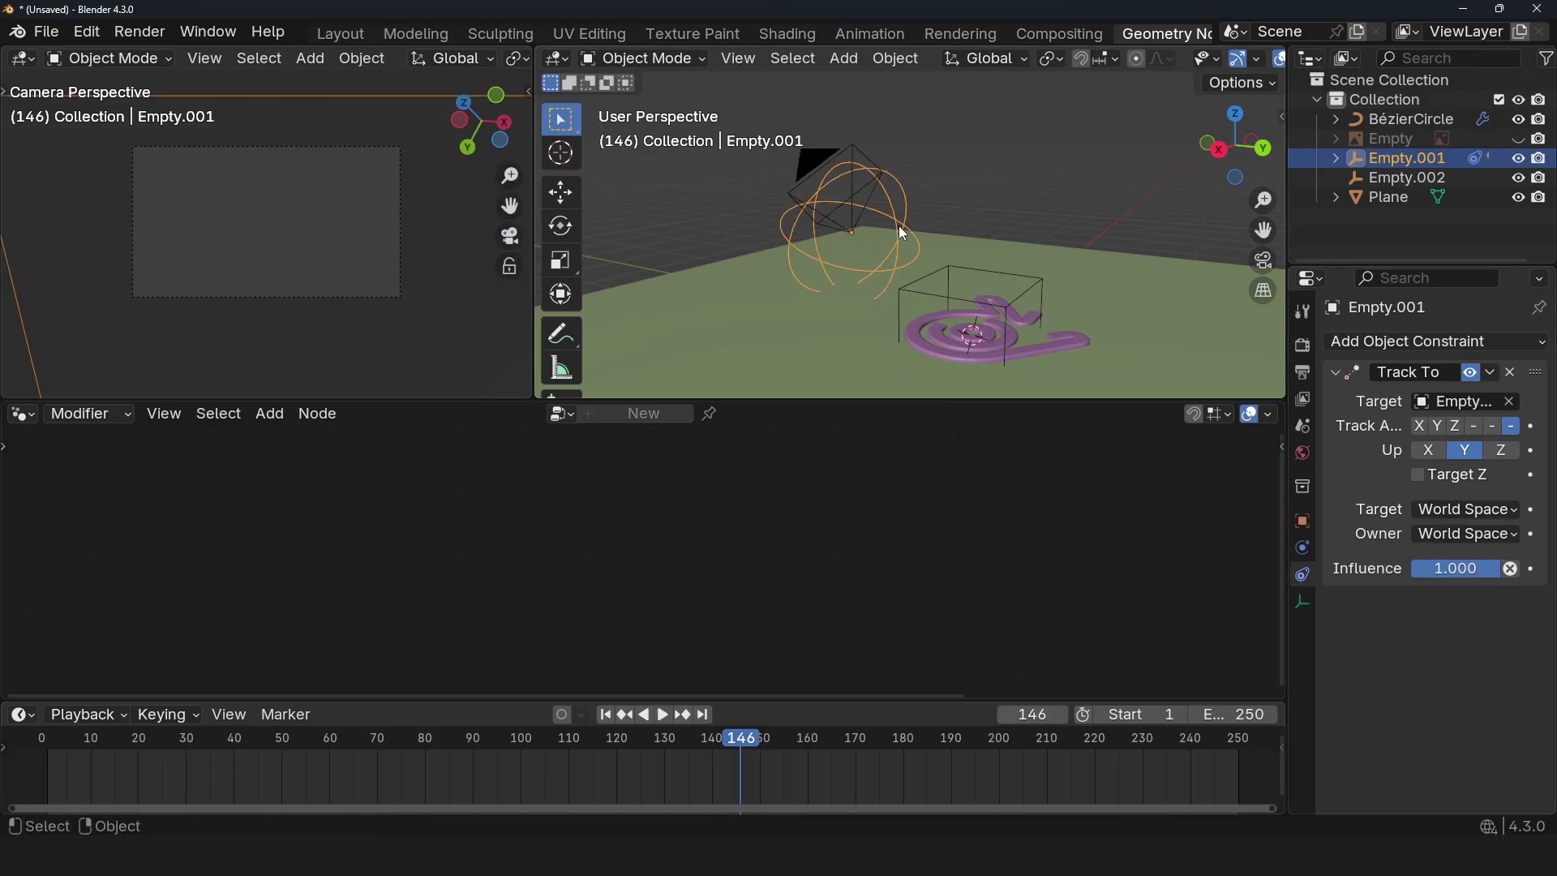
Test the tracking with cancelled moves of the empties, including Empty.002
{"action": "key", "text": "g"}
{"action": "key", "text": "Escape"}
{"action": "left_click", "coordinate": [1028, 288]}
{"action": "key", "text": "g"}
{"action": "key", "text": "Escape"}
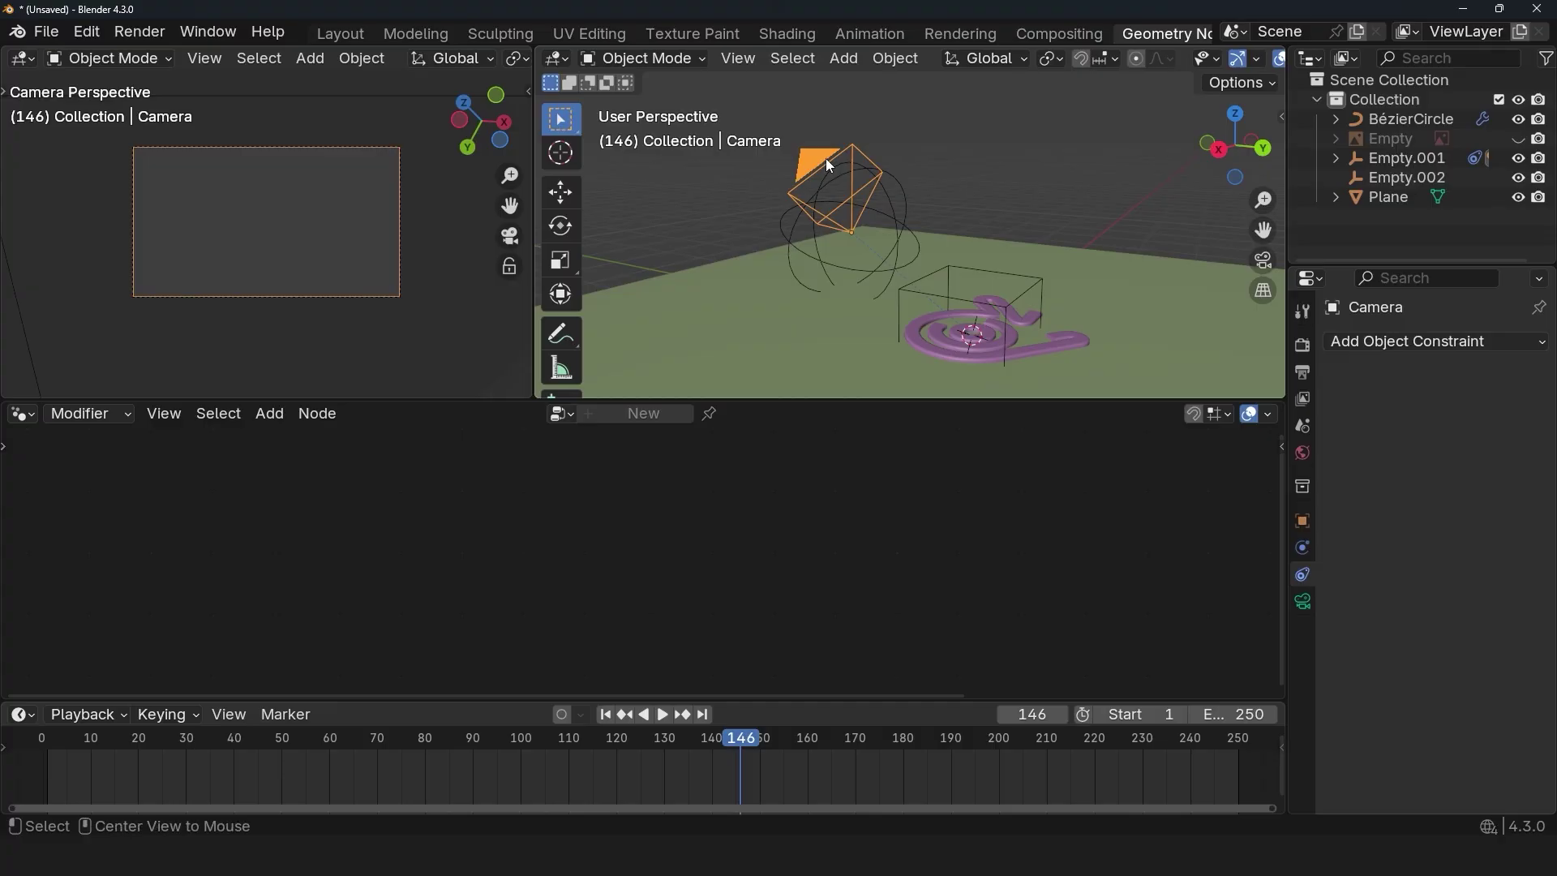
Clear the camera's rotation, move Empty.001 to a new spot, and re-rotate the camera
{"action": "key", "text": "alt+r"}
{"action": "left_click", "coordinate": [894, 207]}
{"action": "key", "text": "g"}
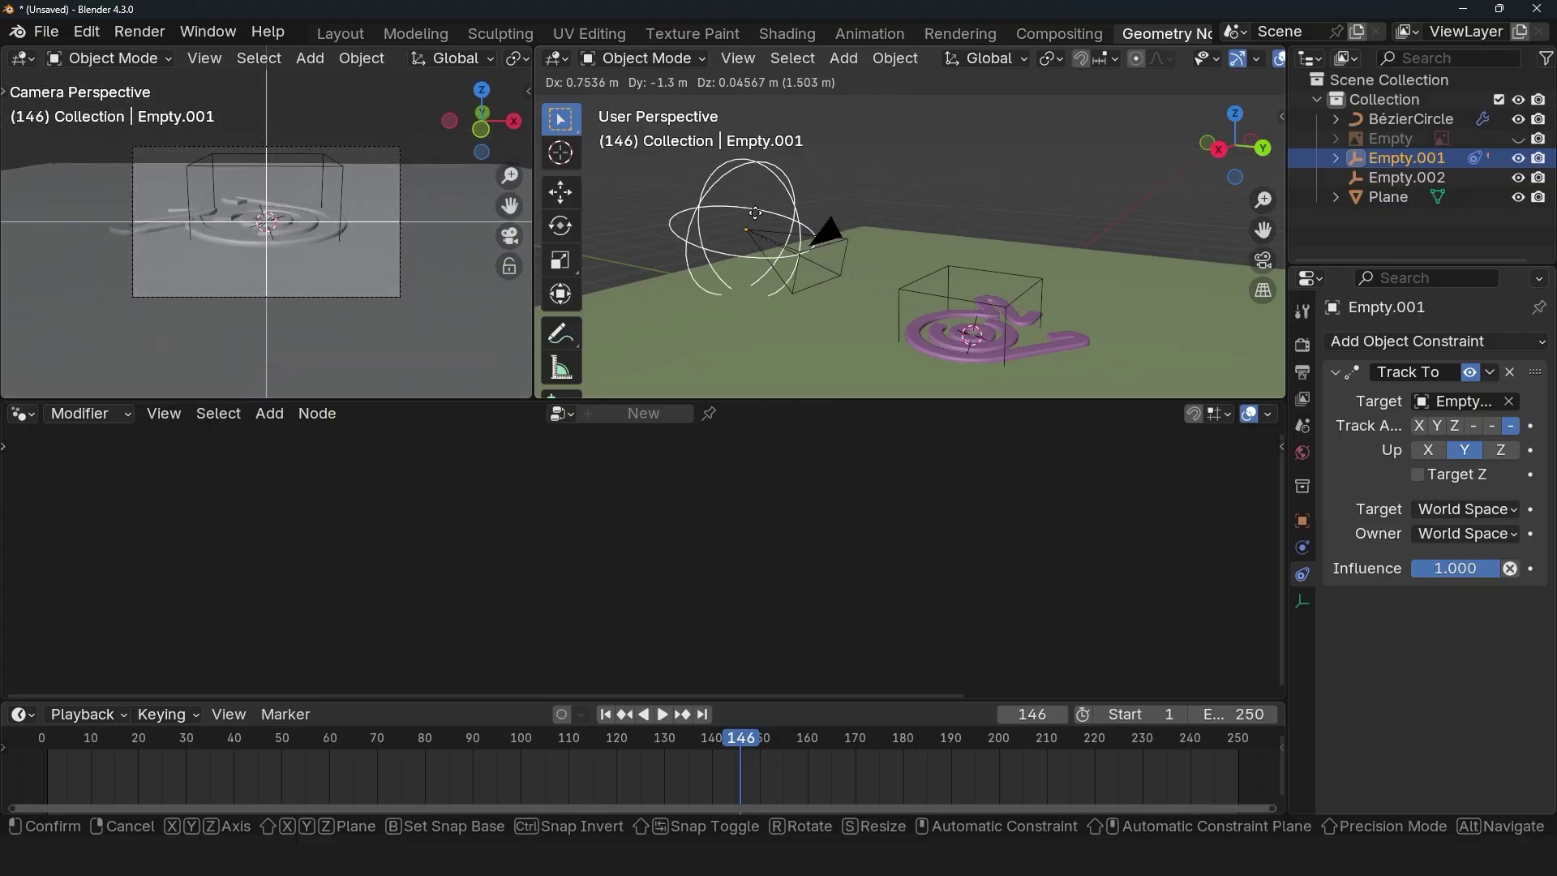
{"action": "left_click", "coordinate": [799, 236]}
{"action": "left_click", "coordinate": [867, 259]}
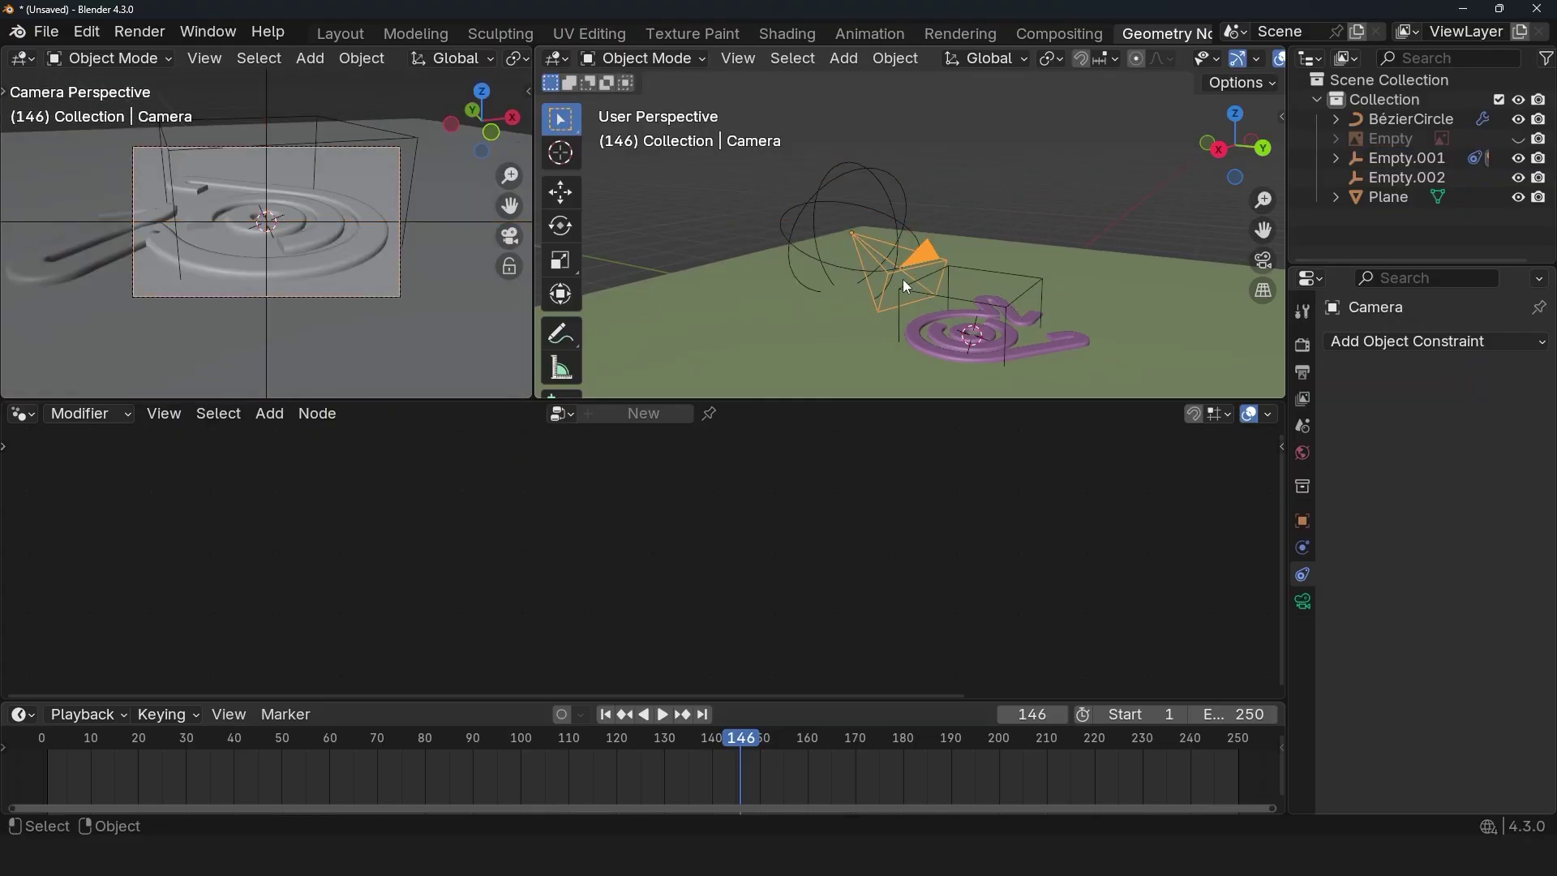
{"action": "key", "text": "r"}
{"action": "key", "text": "r"}
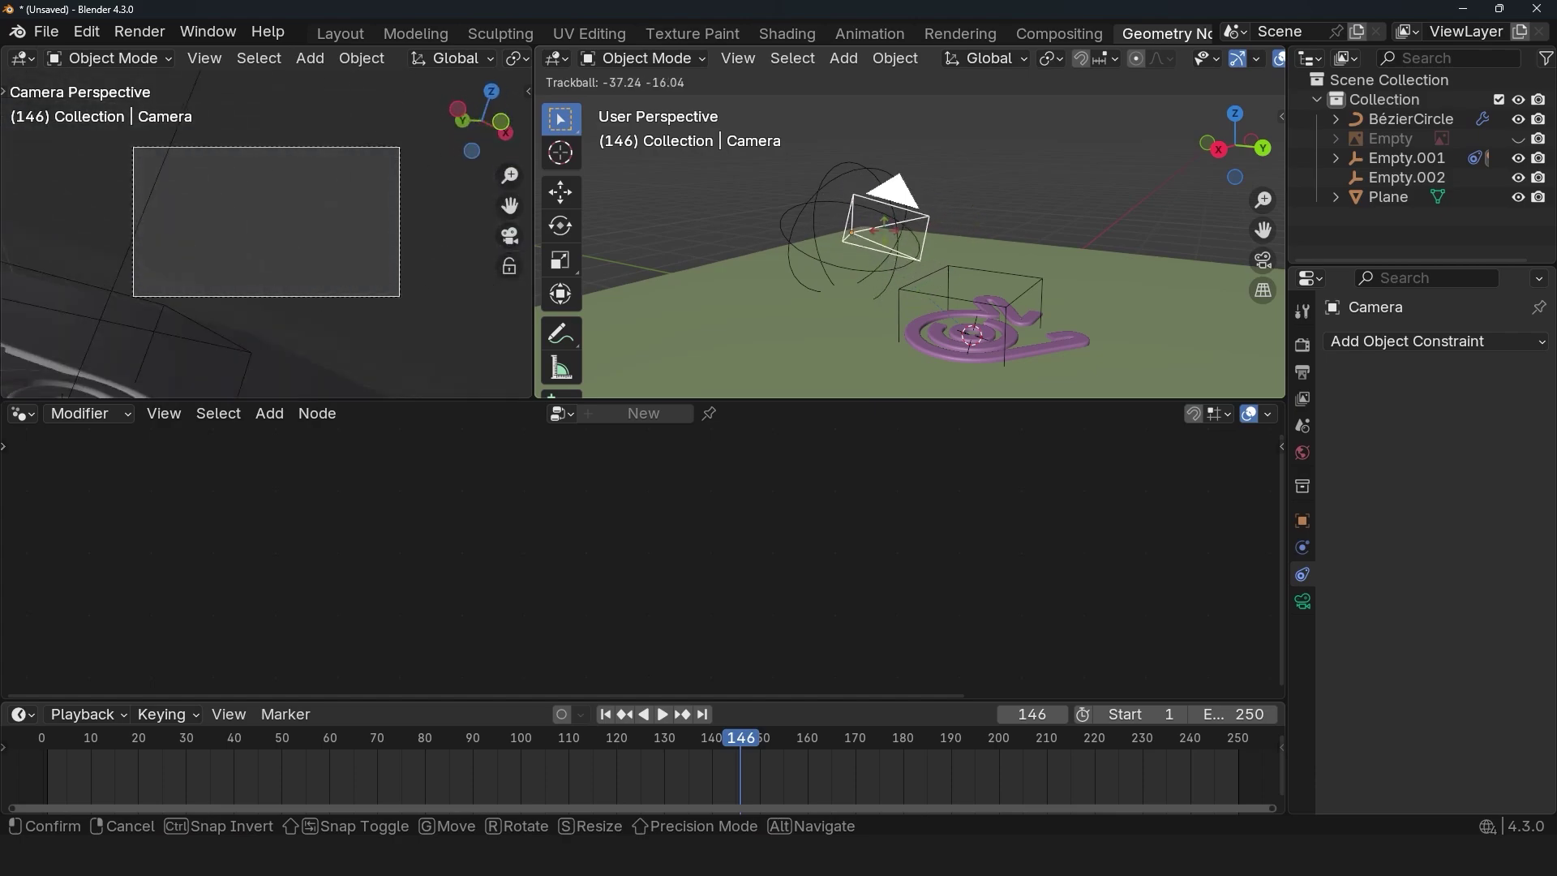
{"action": "left_click", "coordinate": [849, 260]}
Try rotating the camera and Empty.001, cancelling each attempt
{"action": "left_click", "coordinate": [880, 192]}
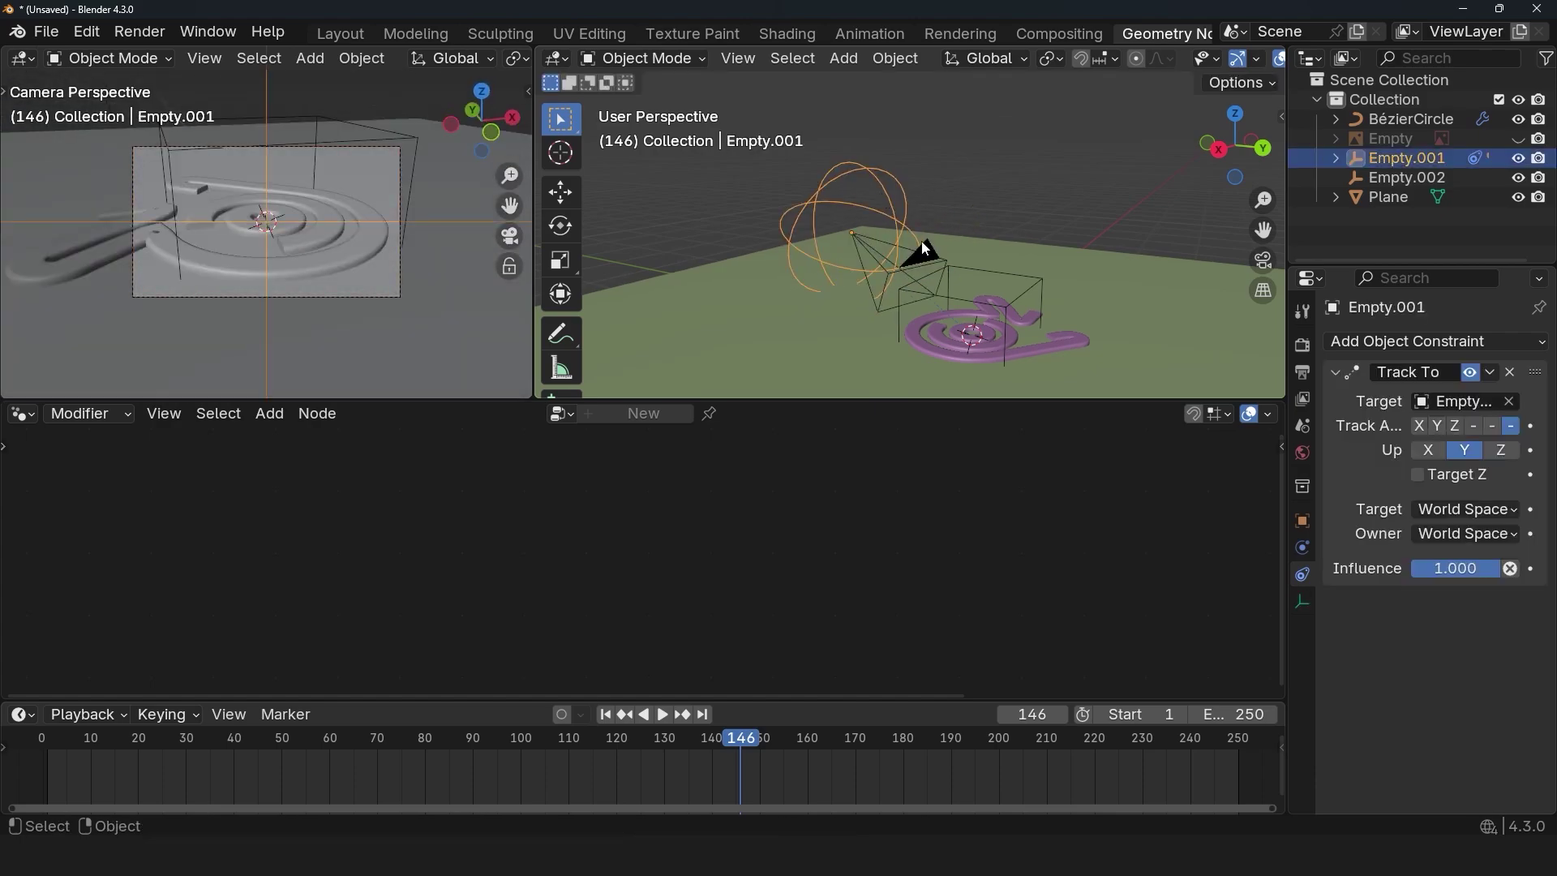
{"action": "left_click", "coordinate": [922, 248]}
{"action": "key", "text": "r"}
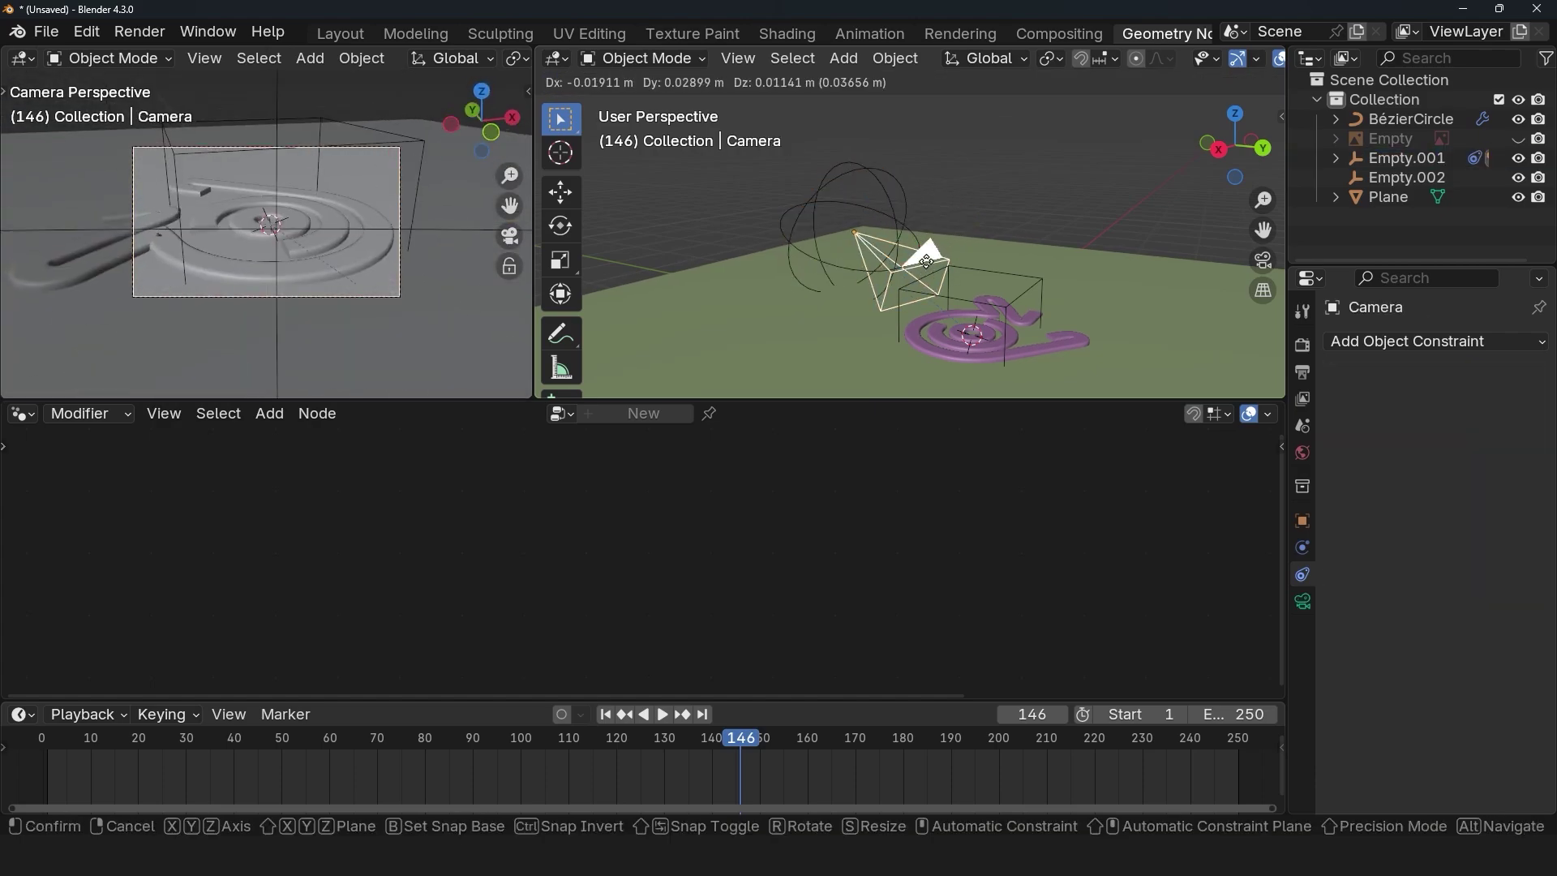
{"action": "key", "text": "Escape"}
{"action": "left_click", "coordinate": [871, 271]}
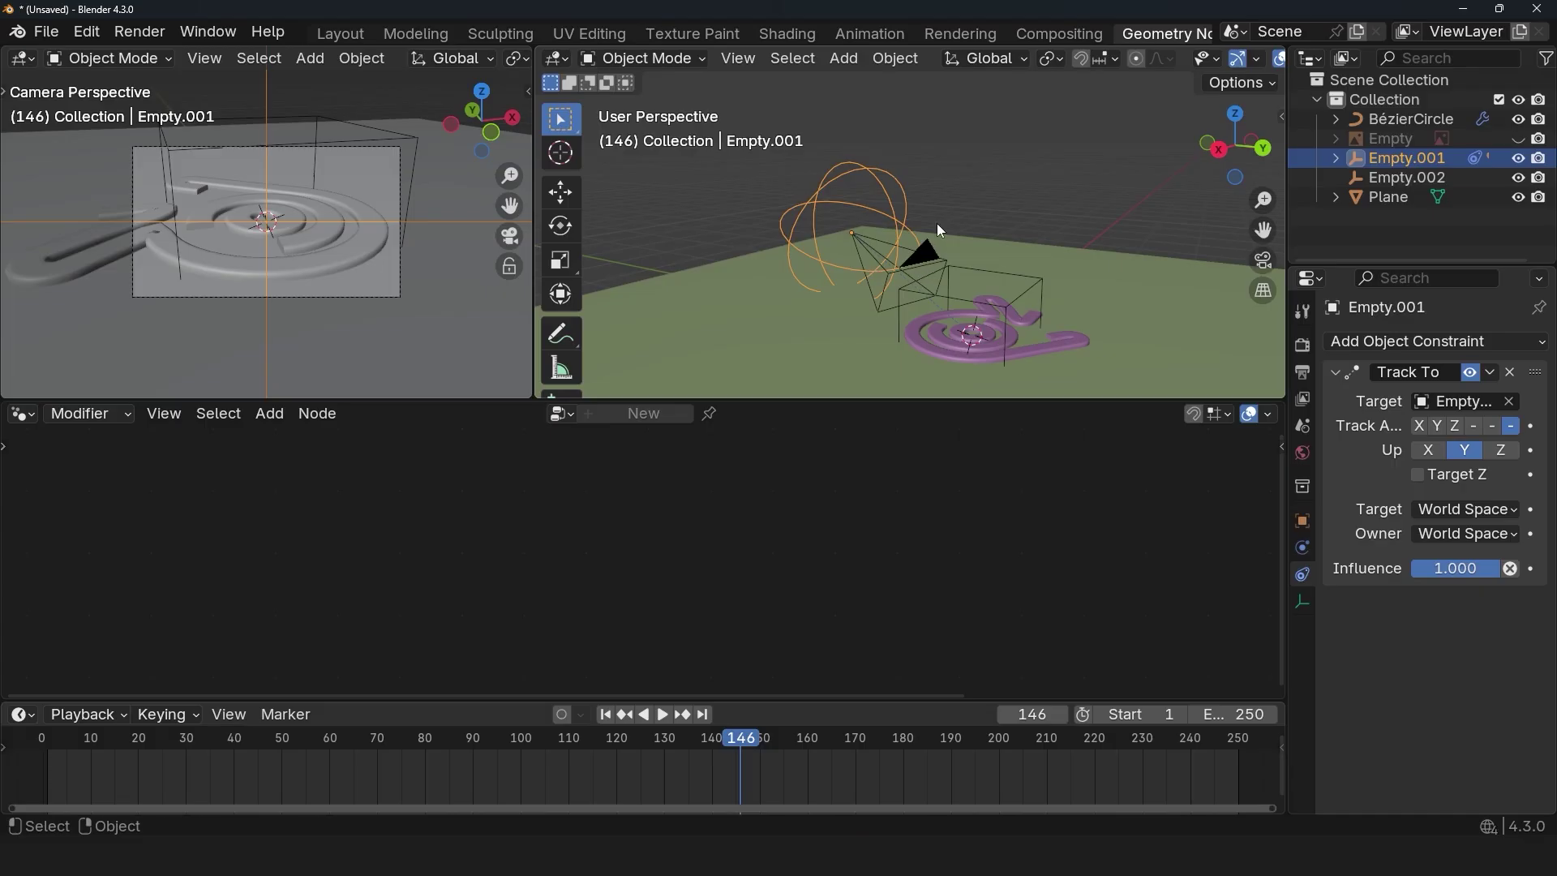
{"action": "key", "text": "r"}
{"action": "key", "text": "Escape"}
{"action": "key", "text": "r"}
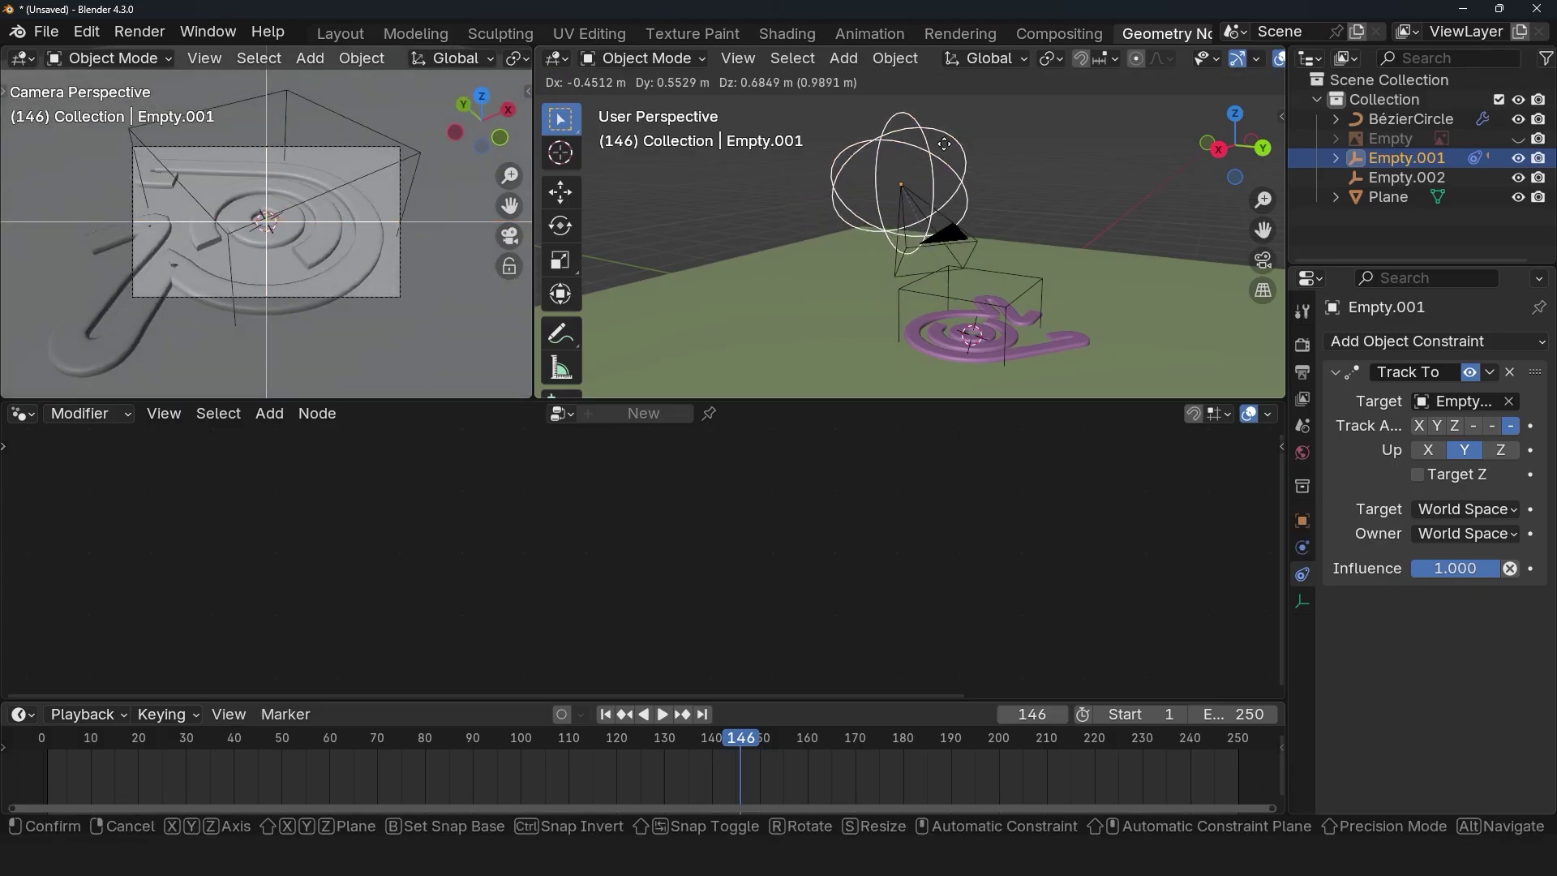
{"action": "key", "text": "Escape"}
{"action": "key", "text": "r"}
{"action": "key", "text": "r"}
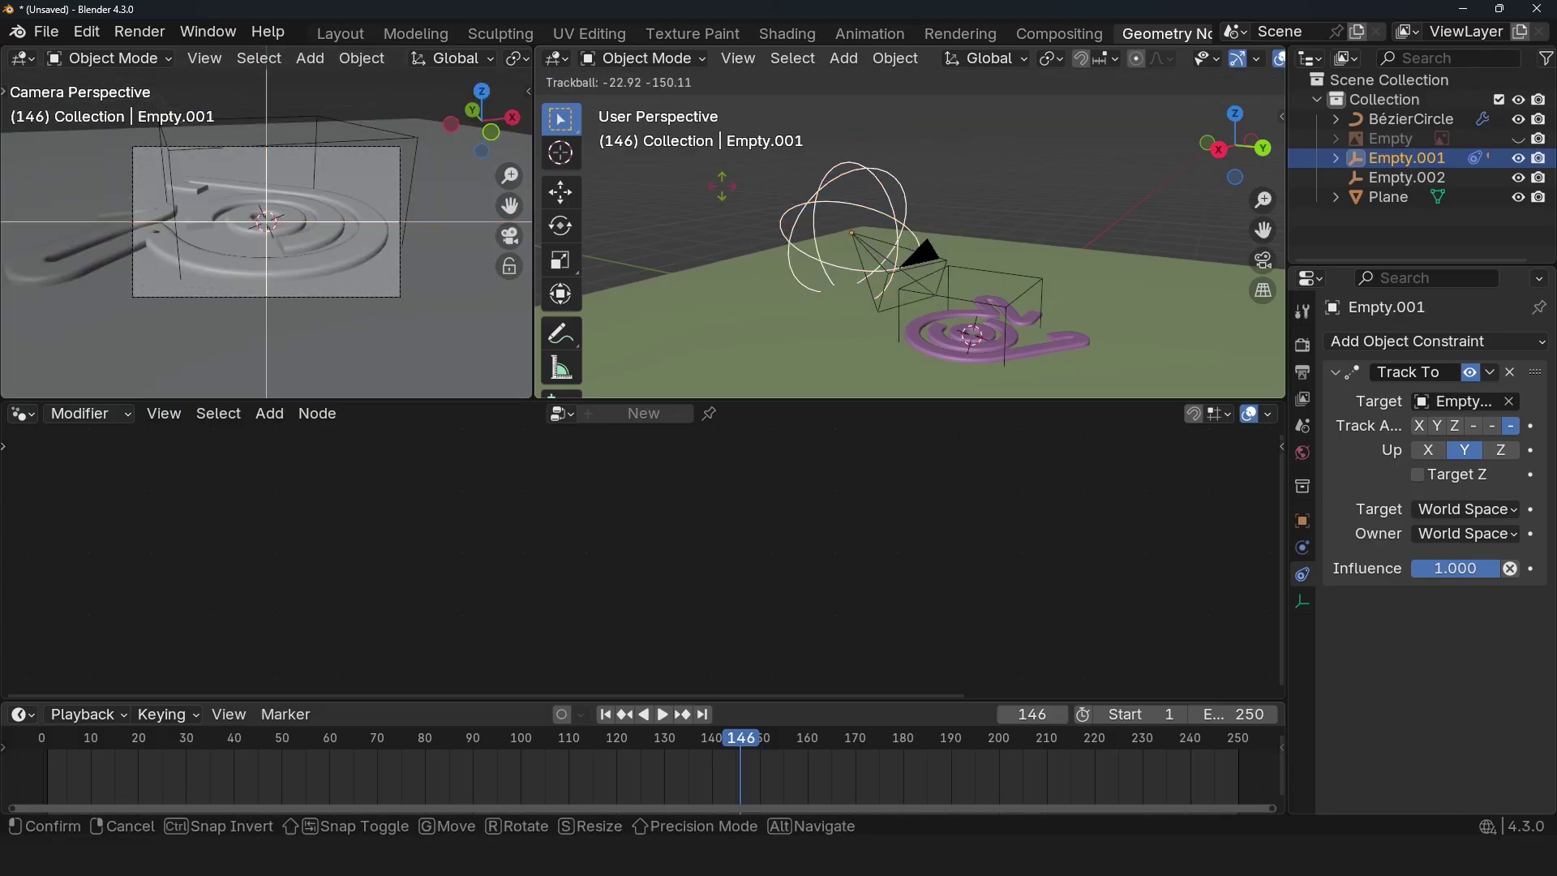
{"action": "key", "text": "Escape"}
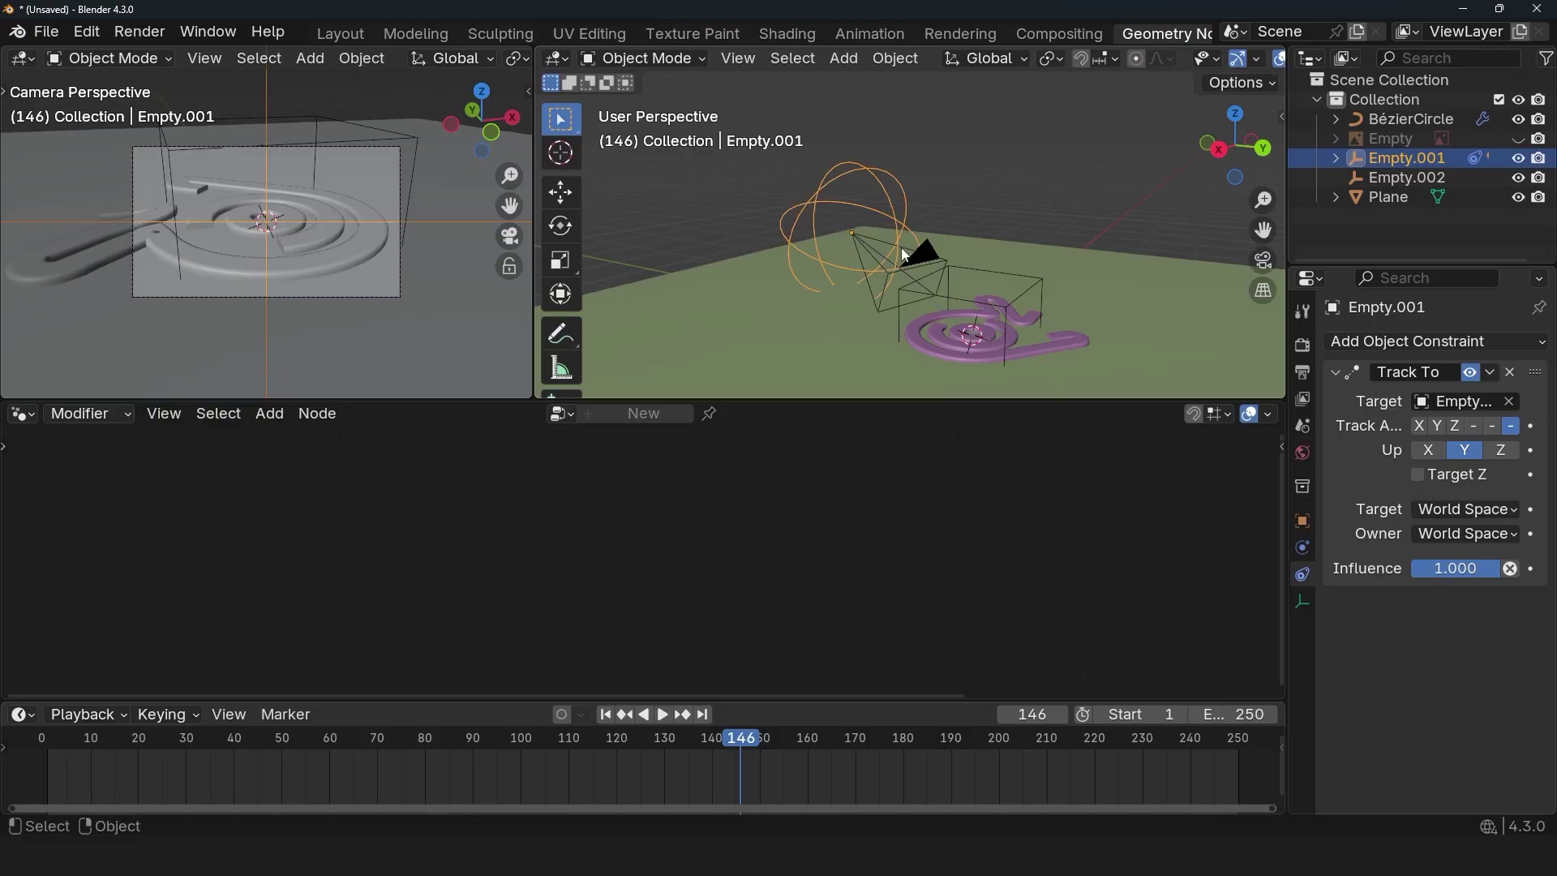
{"action": "key", "text": "r"}
{"action": "key", "text": "Escape"}
Move the camera's parent empty above the logo and switch to top view
{"action": "left_click", "coordinate": [967, 346]}
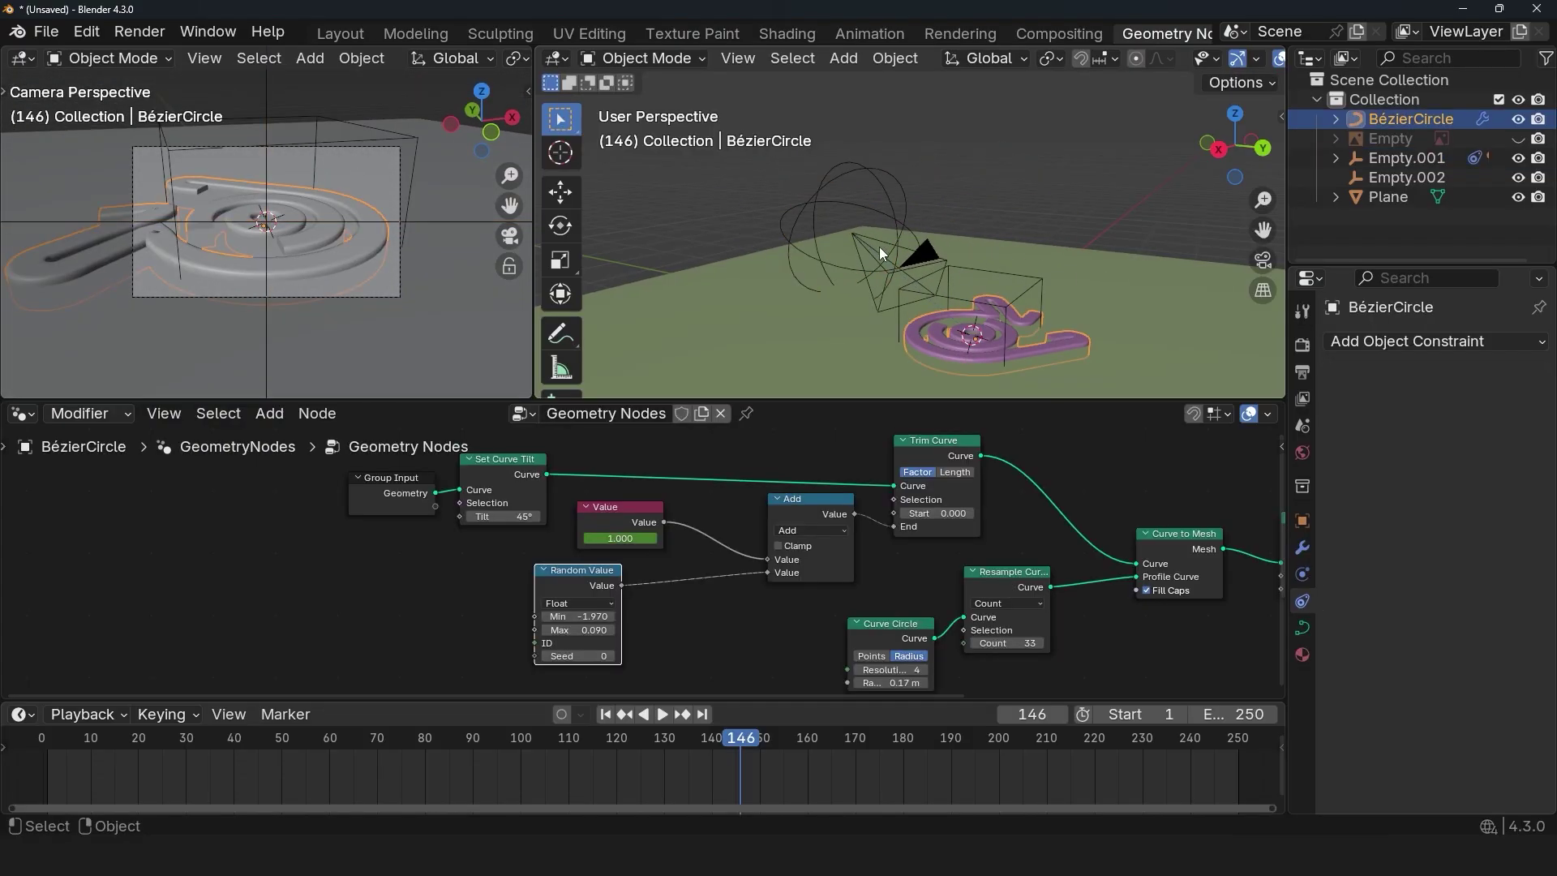
{"action": "left_click", "coordinate": [907, 256]}
{"action": "left_click", "coordinate": [853, 197]}
{"action": "key", "text": "g"}
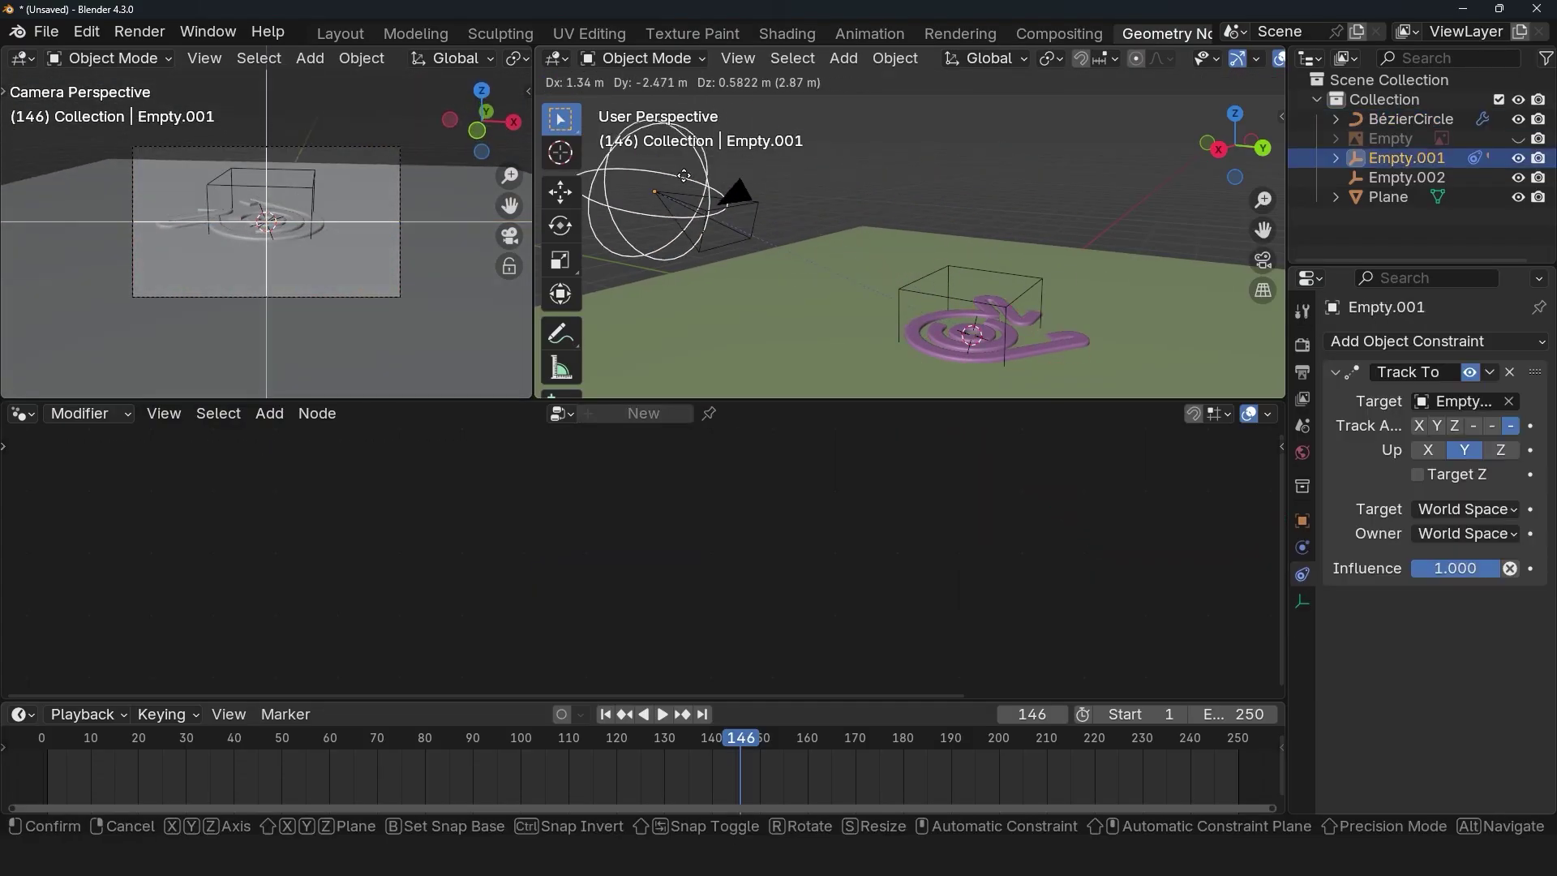
{"action": "left_click", "coordinate": [950, 201]}
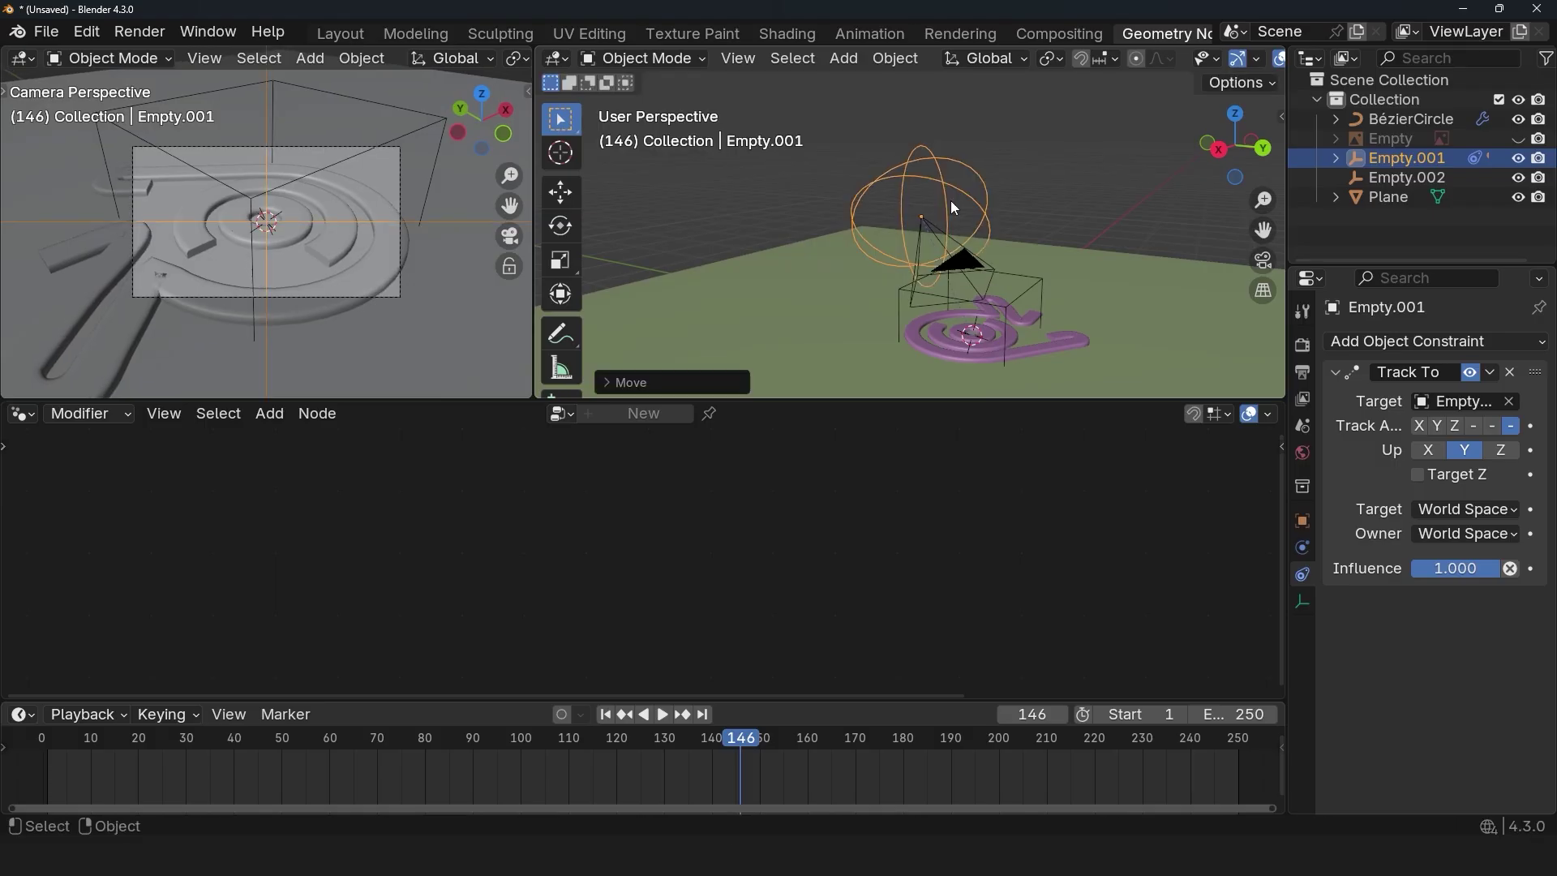
{"action": "key", "text": "KP_7"}
Enable Auto Keying and key Empty.001's starting position at frame 0
{"action": "left_click", "coordinate": [21, 768]}
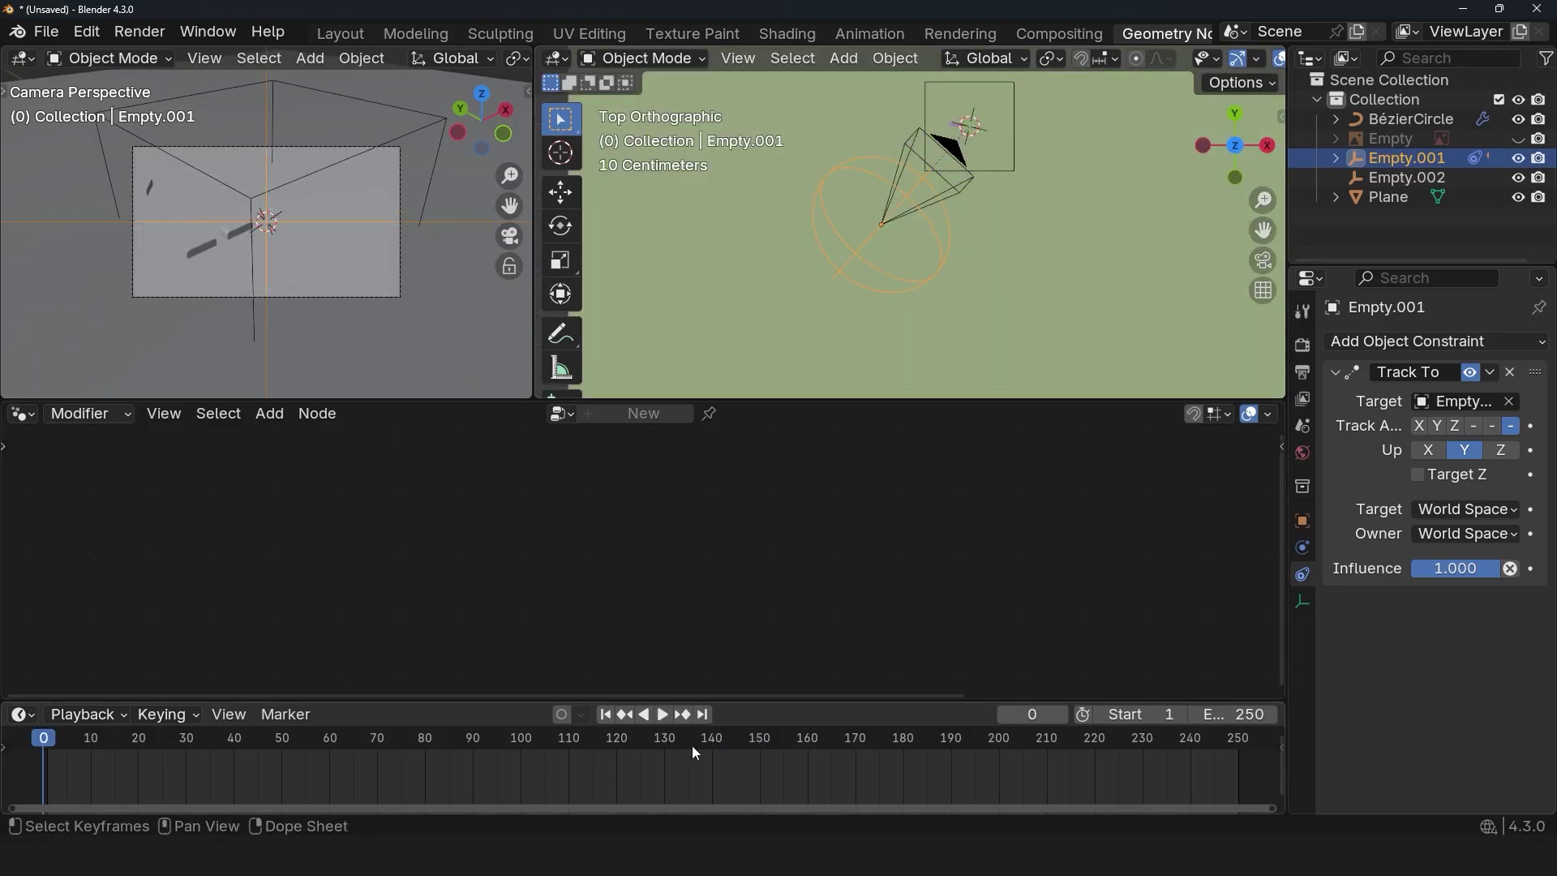
{"action": "left_click", "coordinate": [560, 716]}
{"action": "key", "text": "g"}
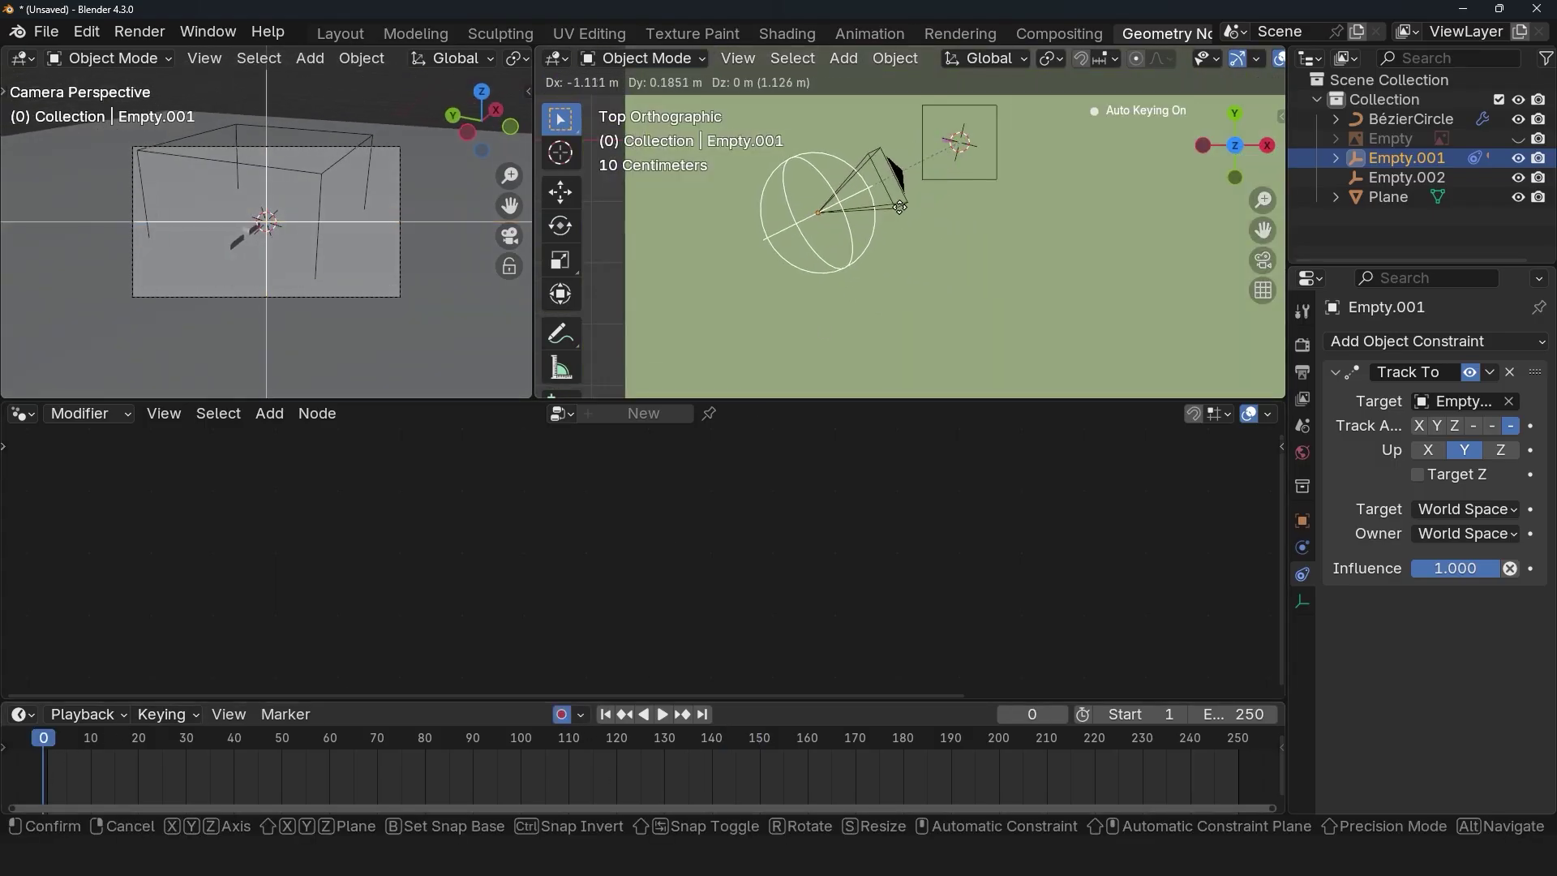
{"action": "left_click", "coordinate": [902, 201]}
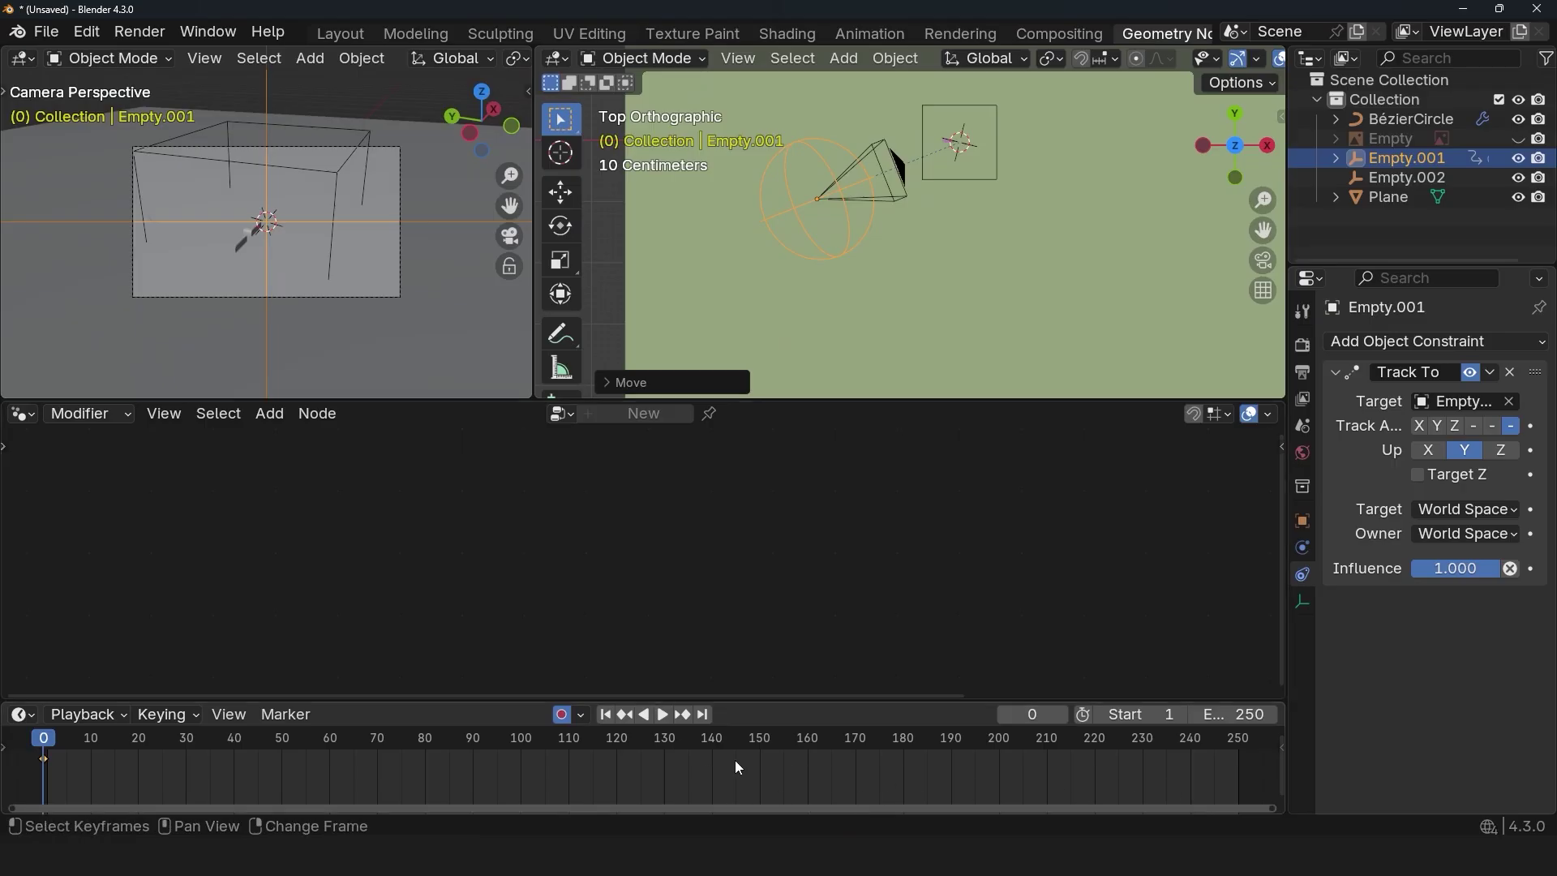
Key Empty.001's new position and height at frame 160, using top and front views
{"action": "left_click", "coordinate": [808, 755]}
{"action": "key", "text": "g"}
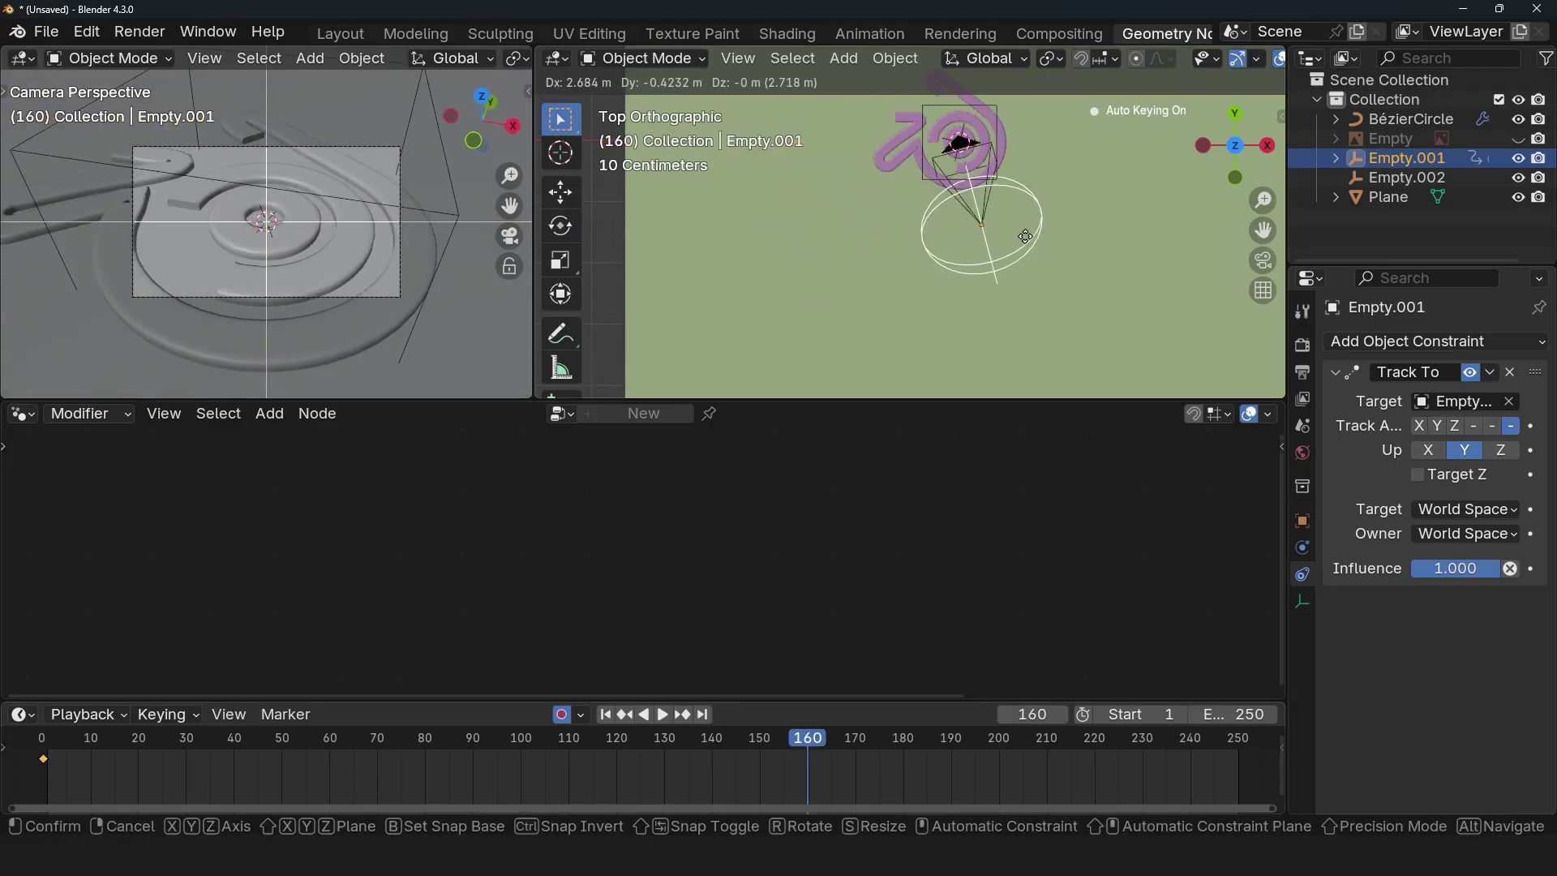
{"action": "left_click", "coordinate": [1049, 229]}
{"action": "key", "text": "KP_1"}
{"action": "key", "text": "g"}
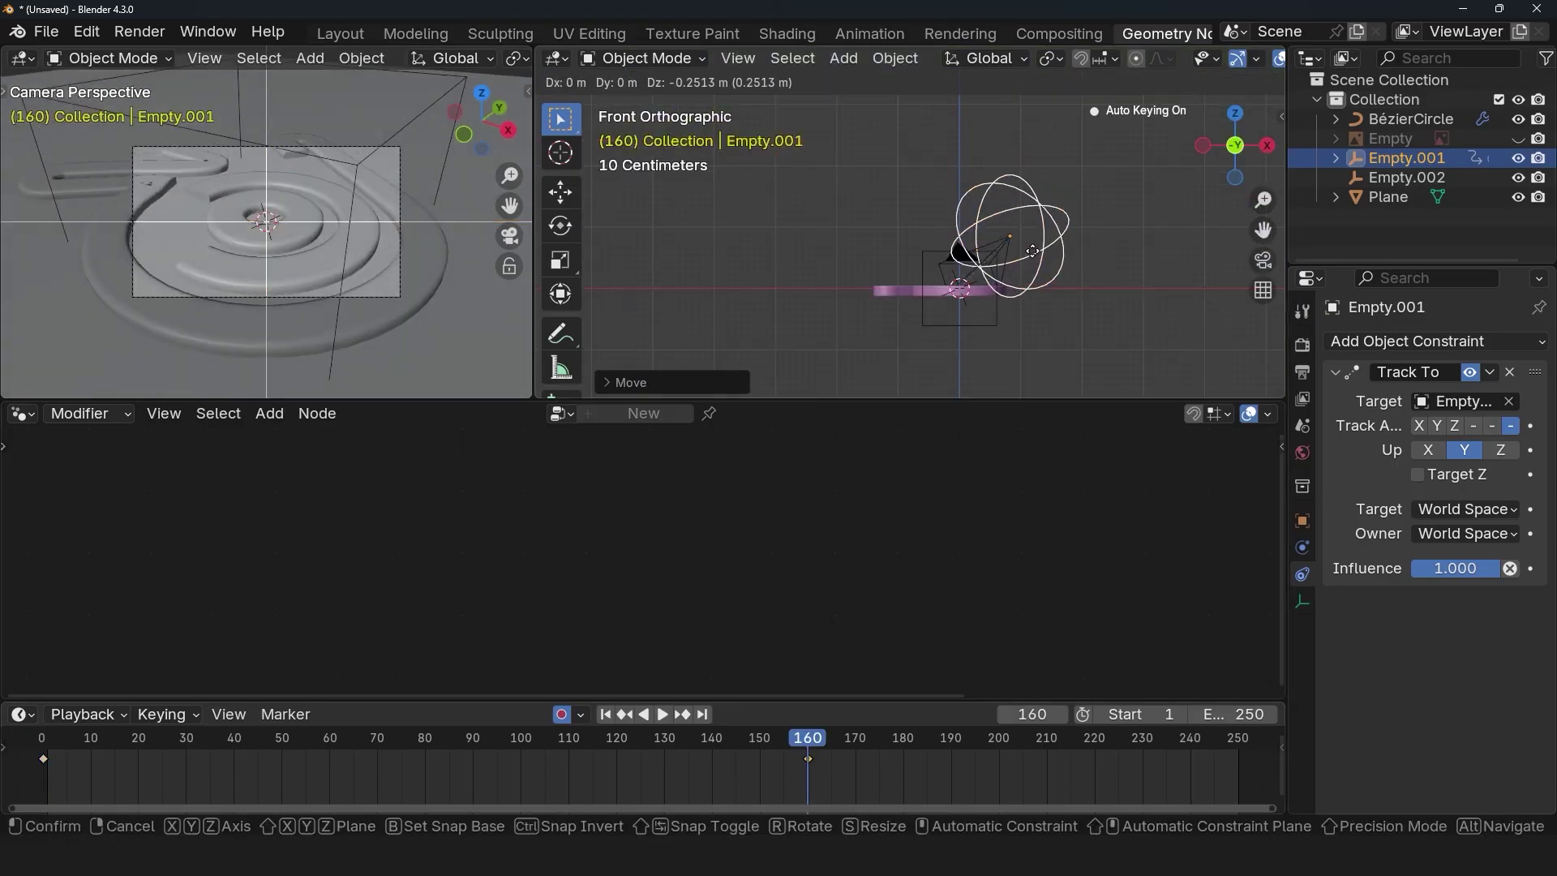
{"action": "left_click", "coordinate": [970, 296]}
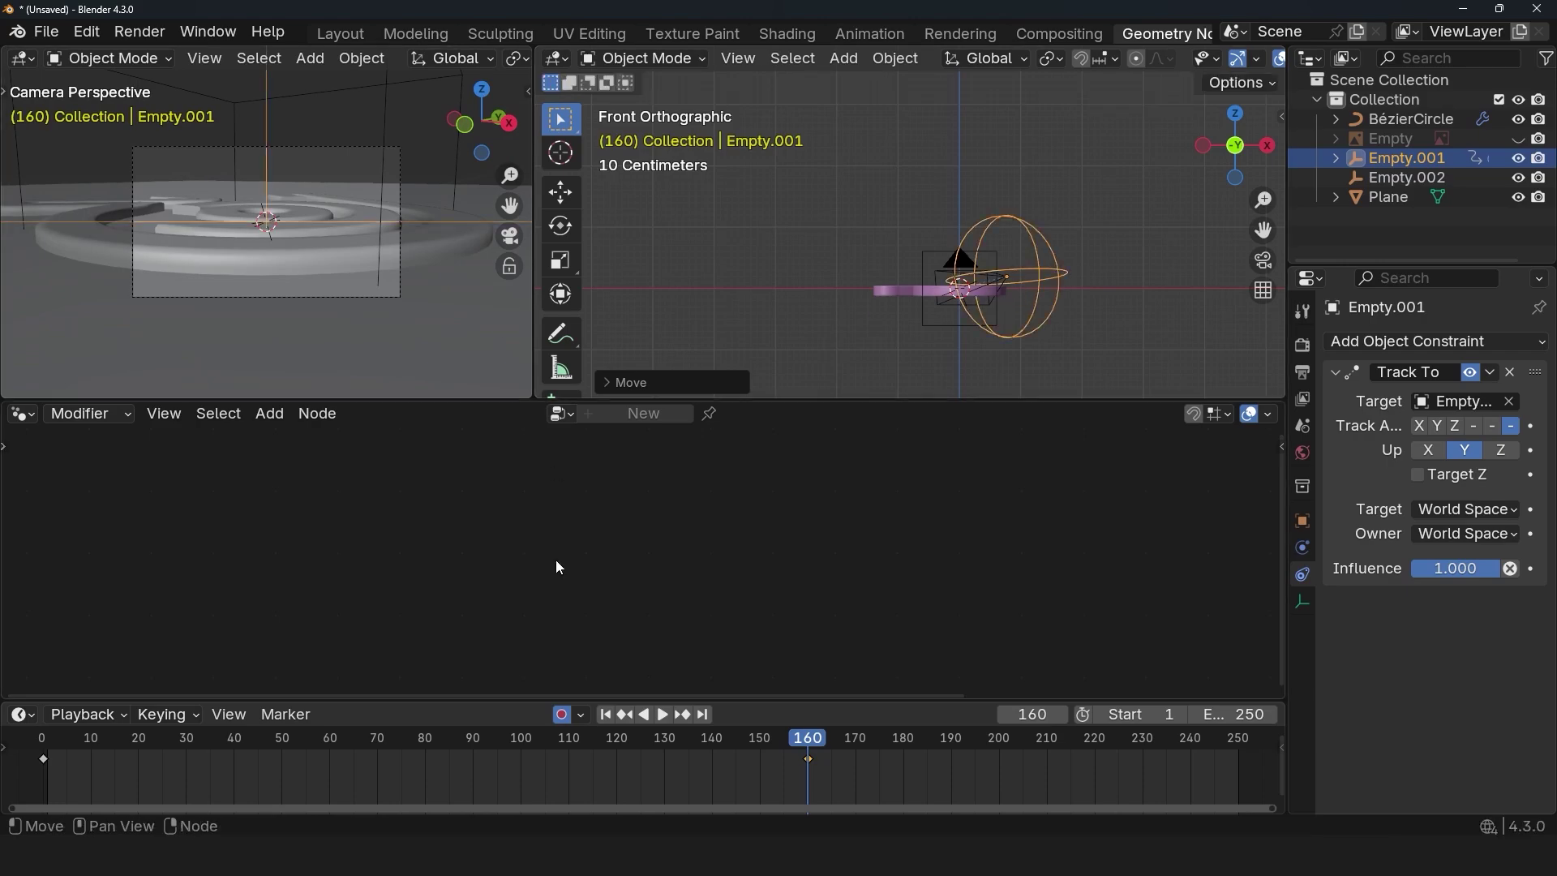
{"action": "scroll", "coordinate": [947, 396], "scroll_direction": "up", "scroll_amount": 5}
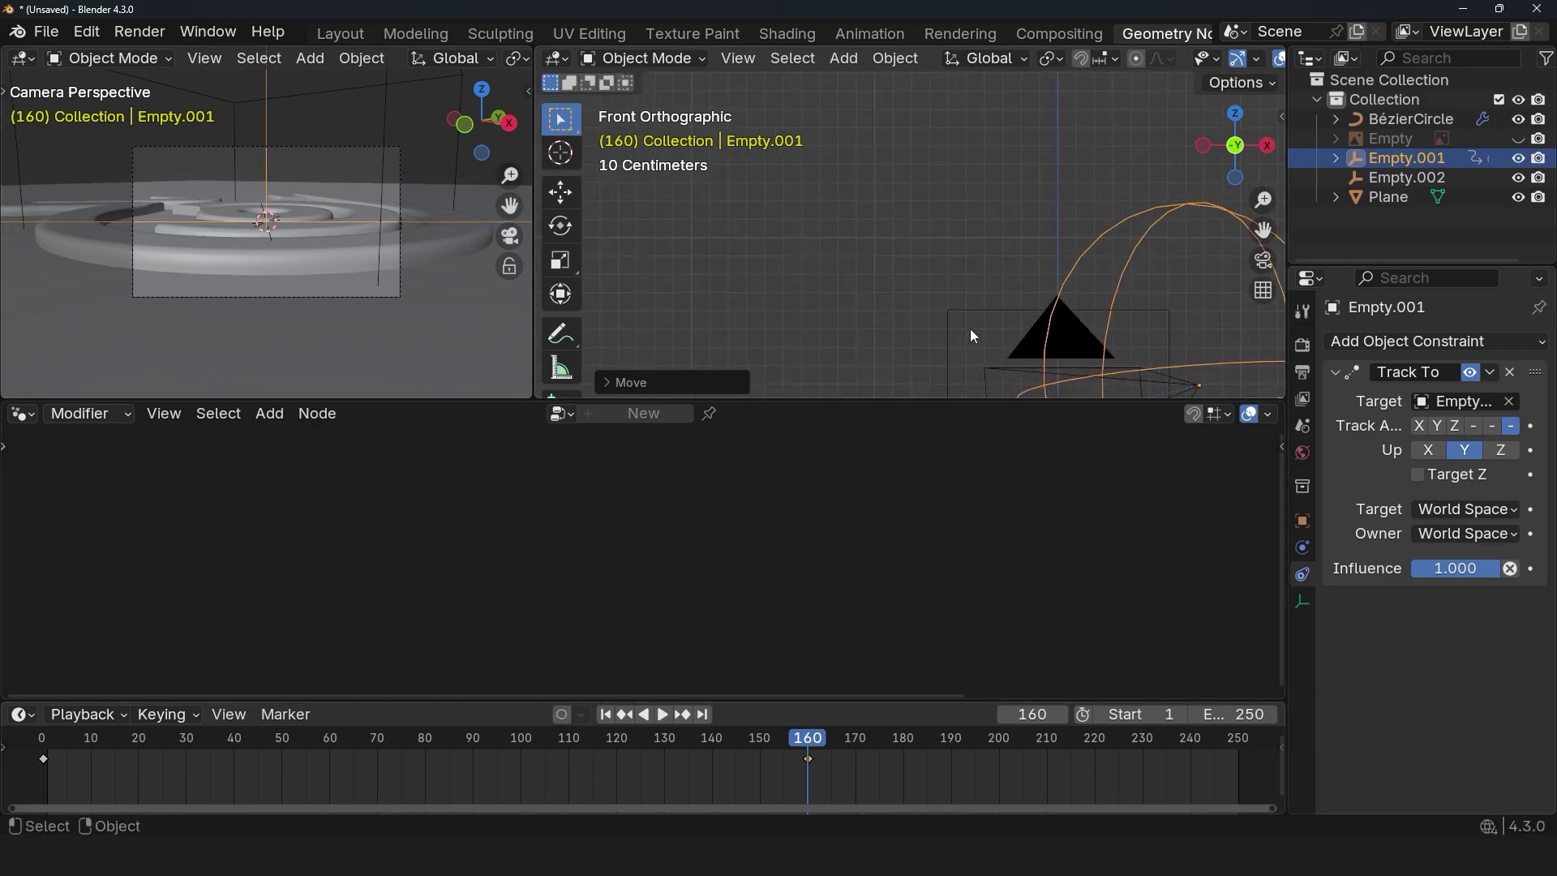
{"action": "scroll", "coordinate": [970, 328], "scroll_direction": "down", "scroll_amount": 3}
Start moving the logo curve BézierCircle along Z
{"action": "left_click", "coordinate": [968, 297]}
{"action": "key", "text": "g"}
{"action": "key", "text": "z"}
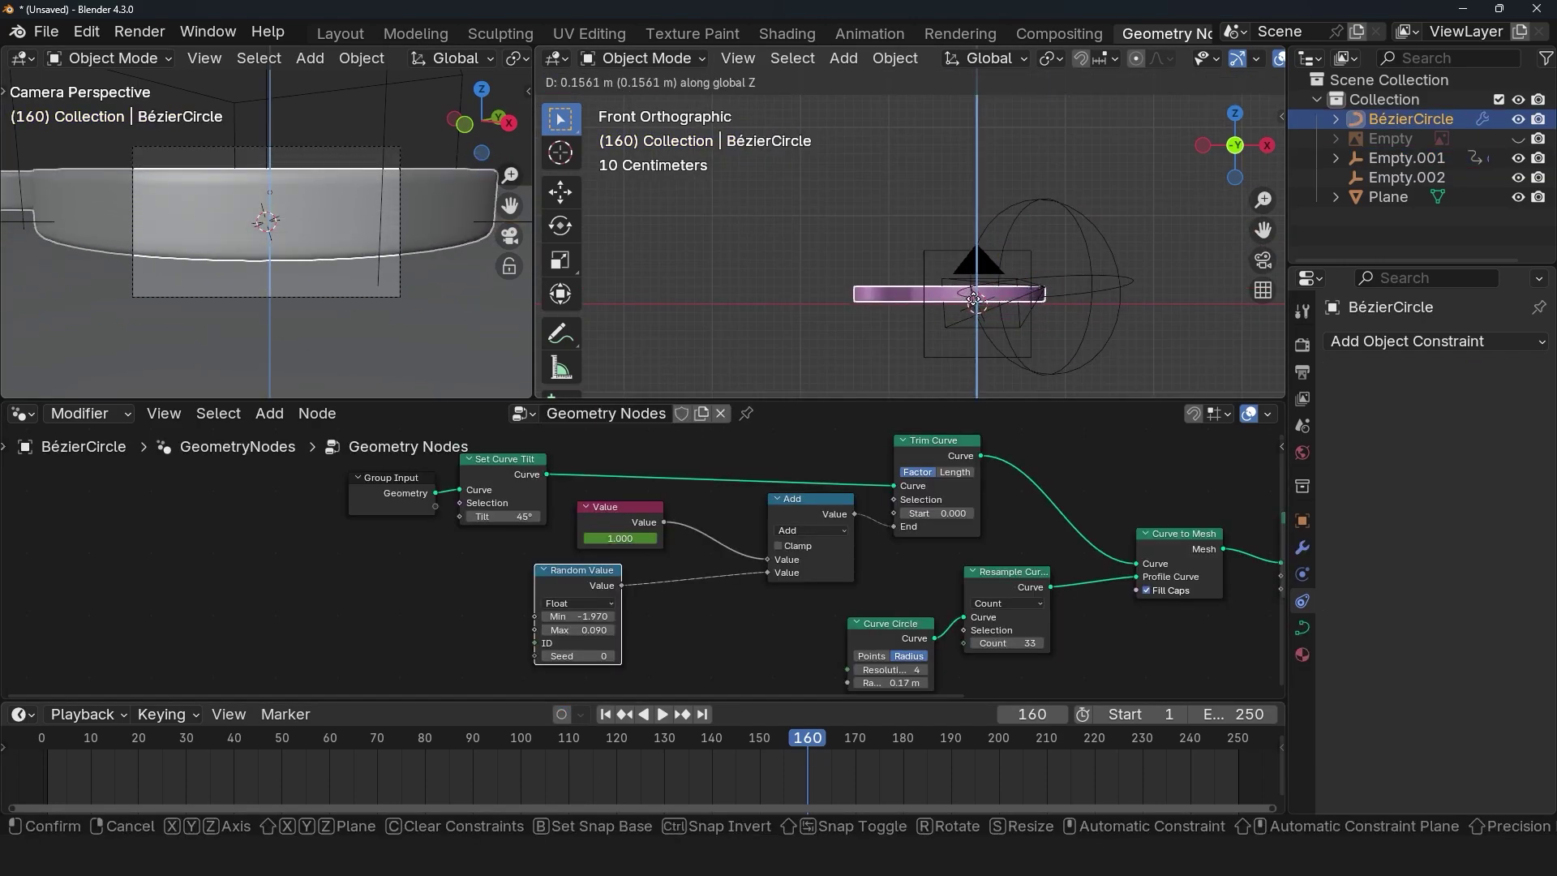
Raise BézierCircle slightly and play the animation from the start
{"action": "left_click", "coordinate": [974, 299]}
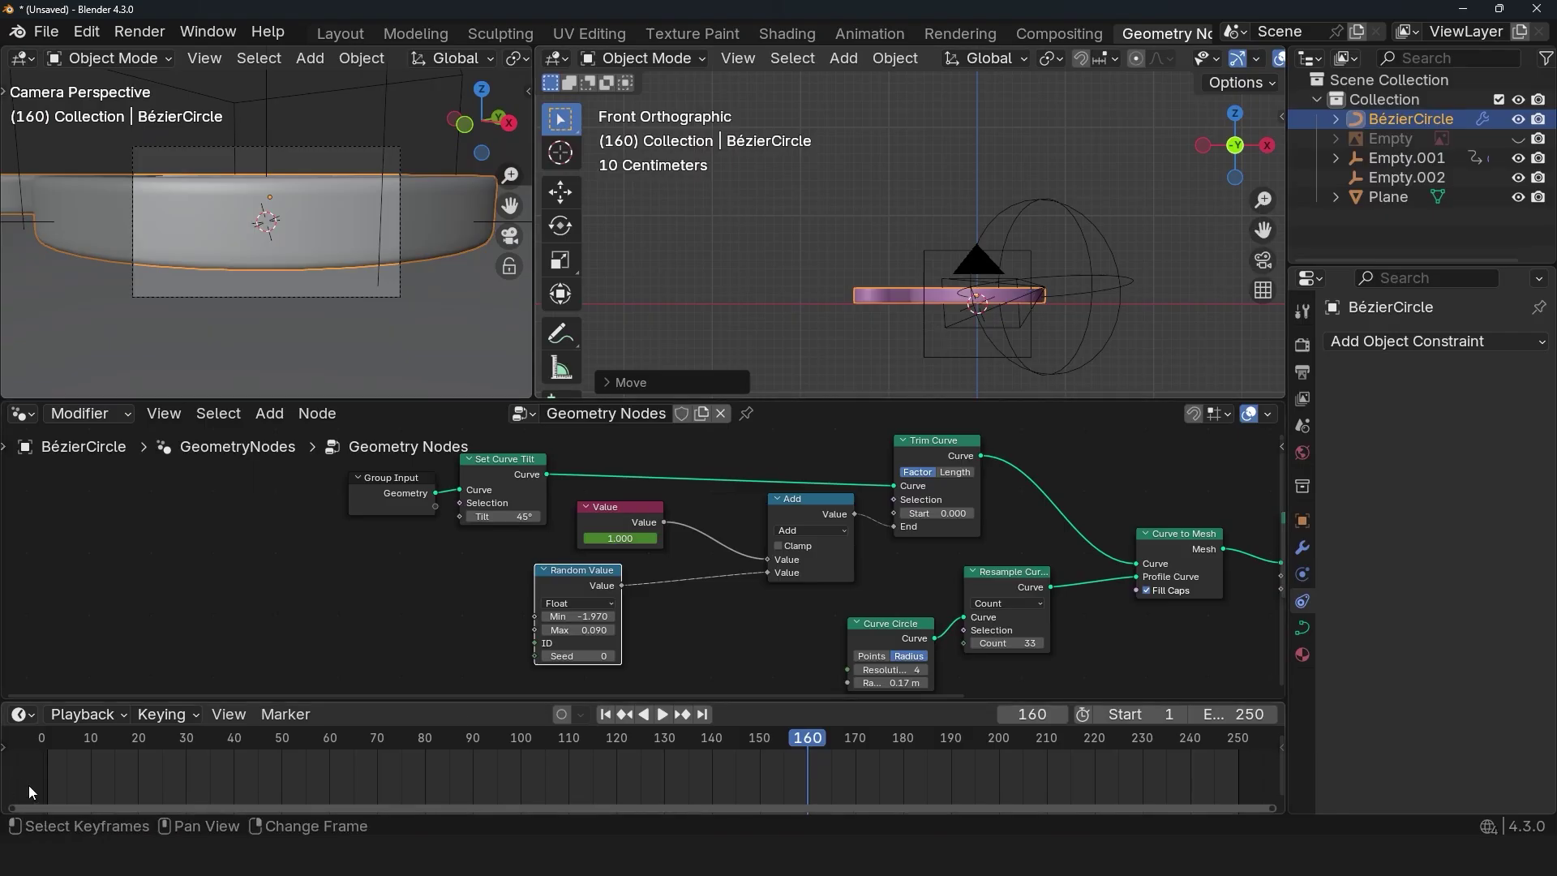
{"action": "key", "text": "shift+Left"}
{"action": "key", "text": "space"}
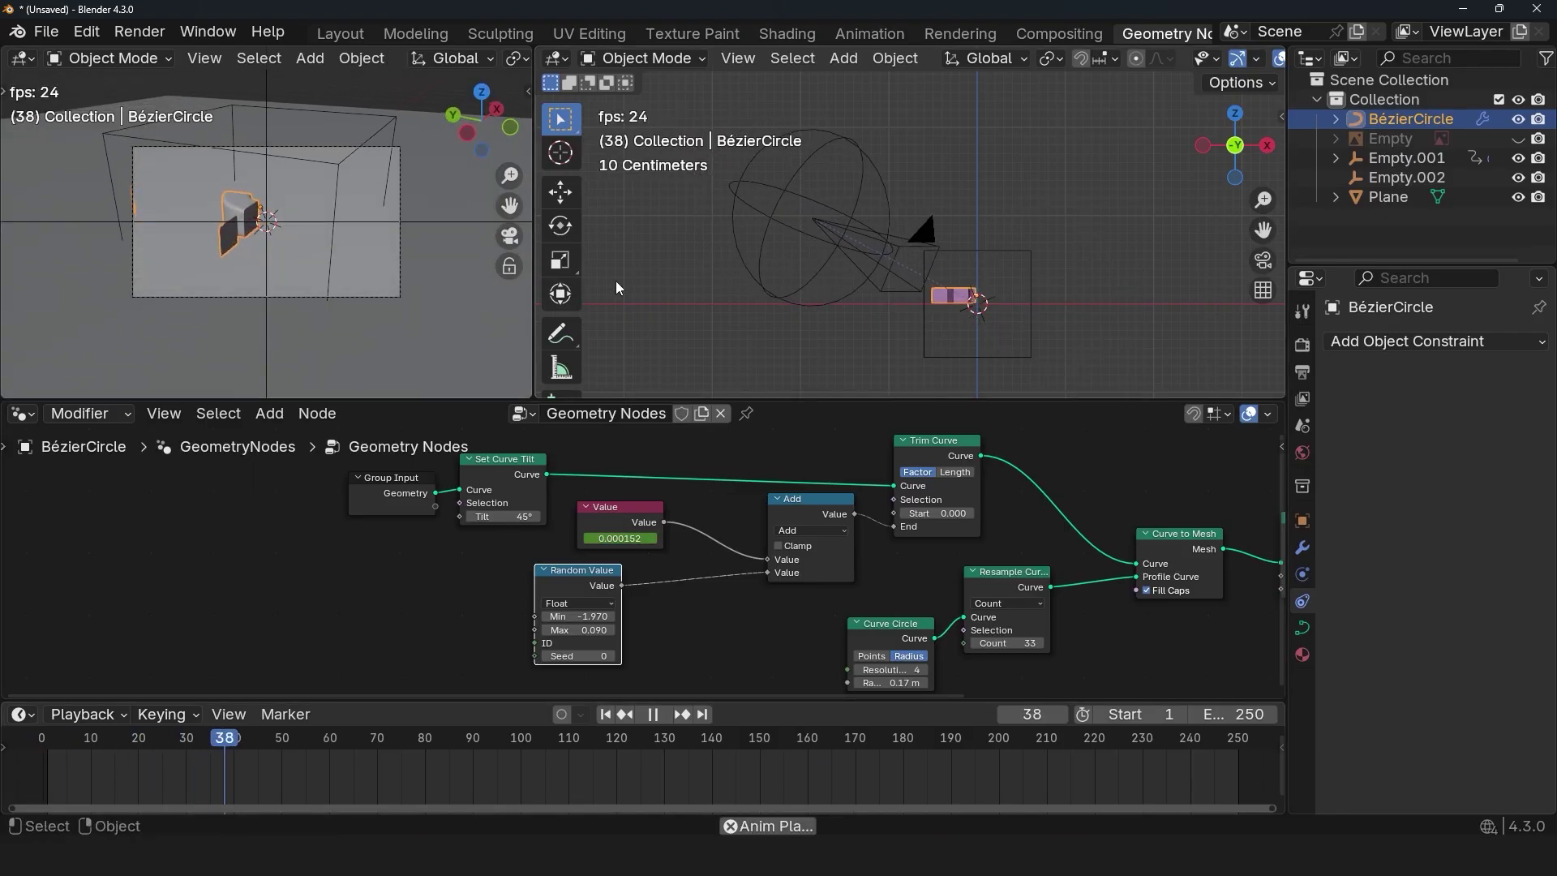
{"action": "key", "text": "space"}
Lower the sphere empty's frame-0 position along Z and replay the animation
{"action": "left_click", "coordinate": [825, 199]}
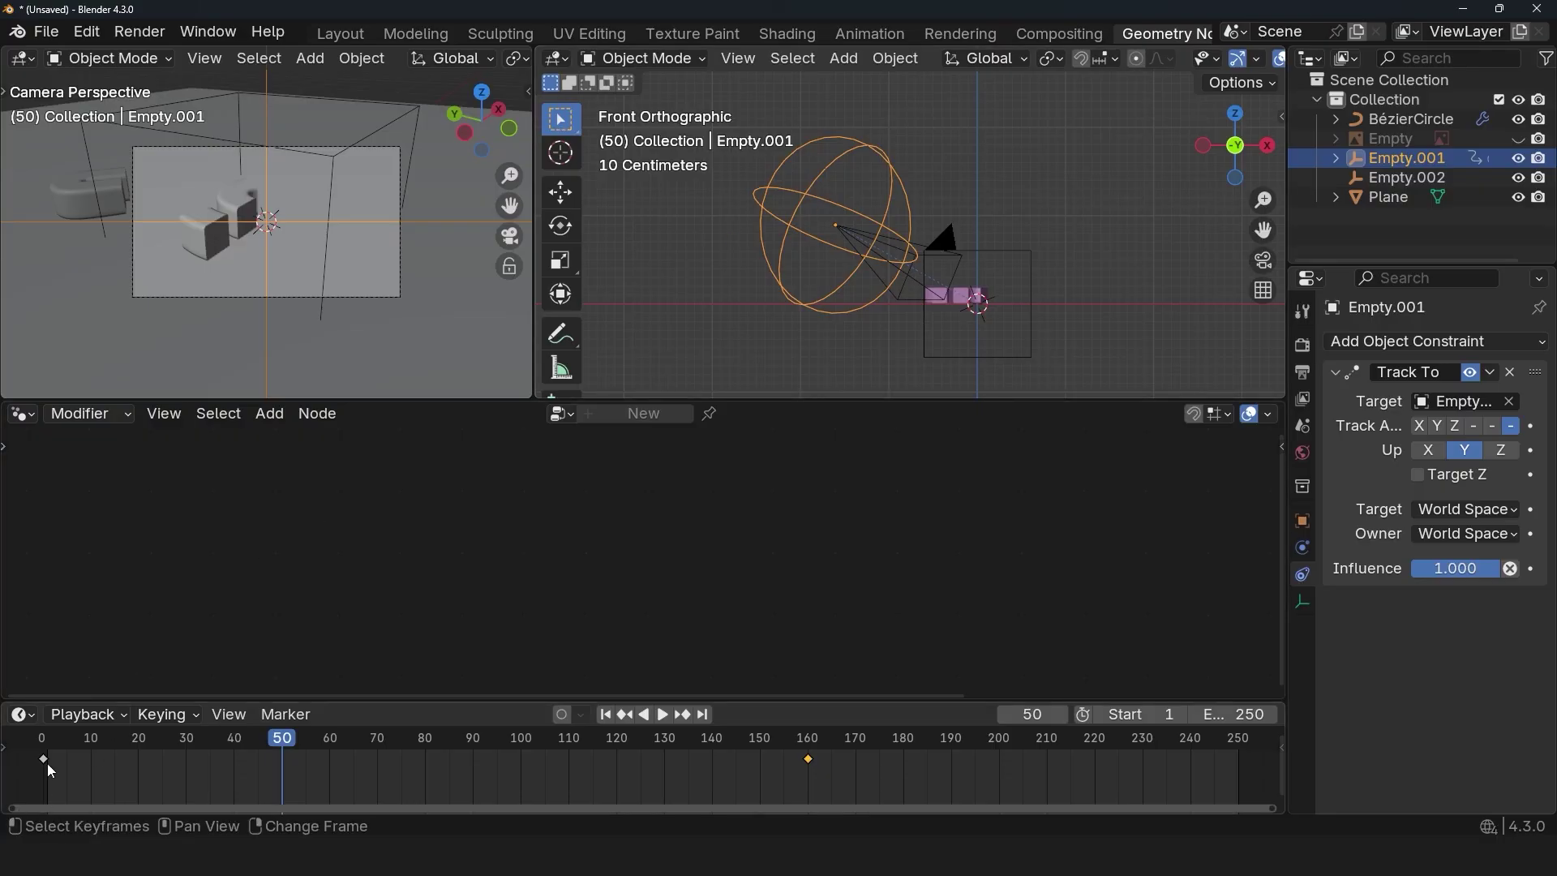
{"action": "left_click_drag", "start_coordinate": [47, 768], "coordinate": [45, 765]}
{"action": "key", "text": "g"}
{"action": "key", "text": "z"}
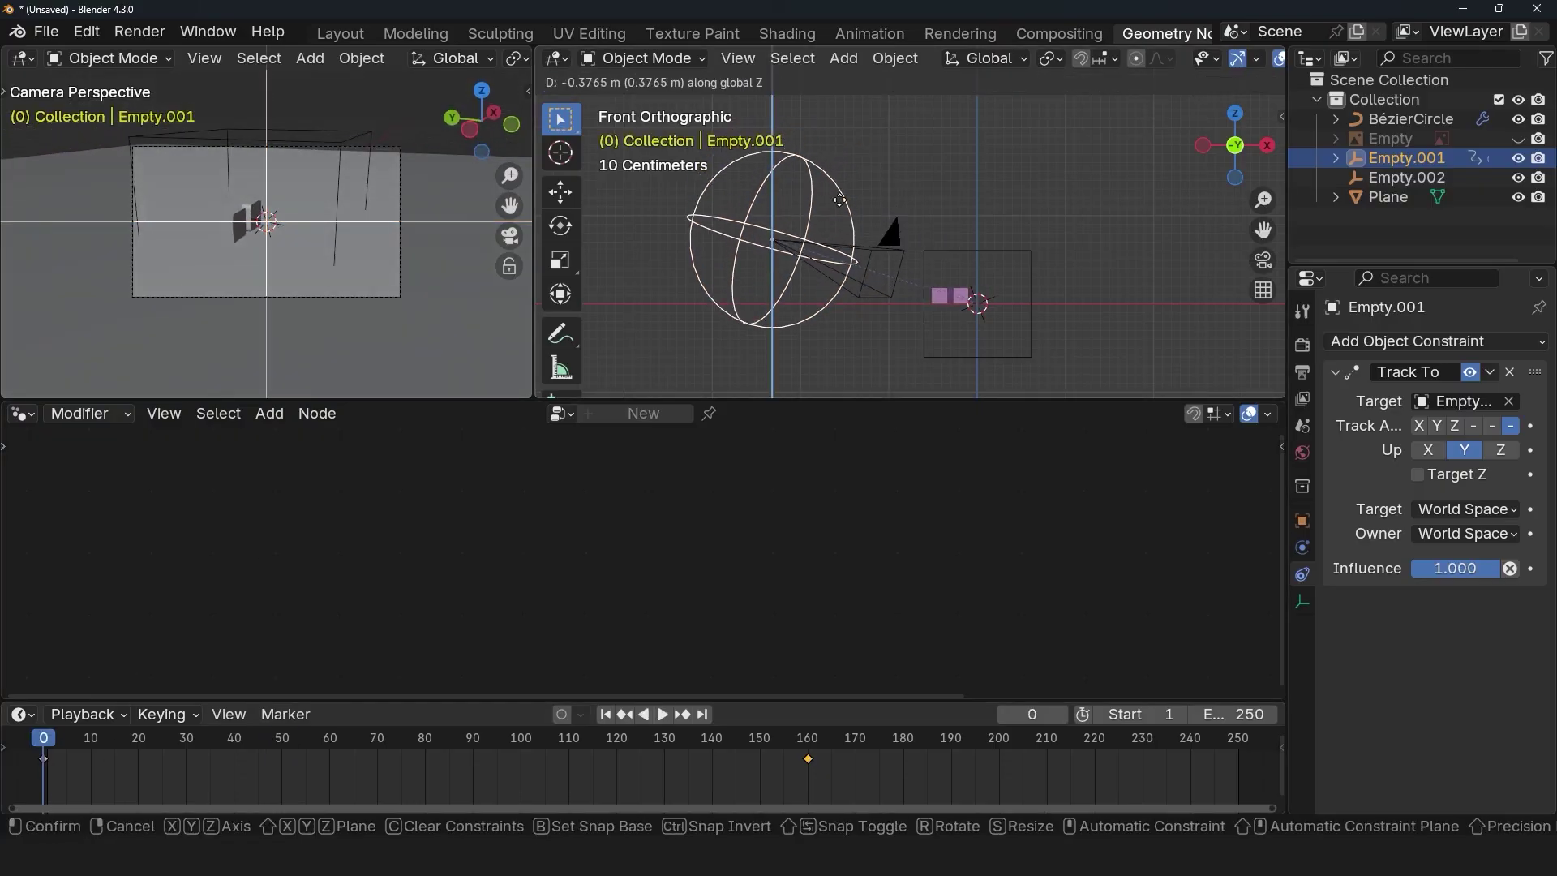
{"action": "left_click", "coordinate": [836, 242]}
{"action": "key", "text": "space"}
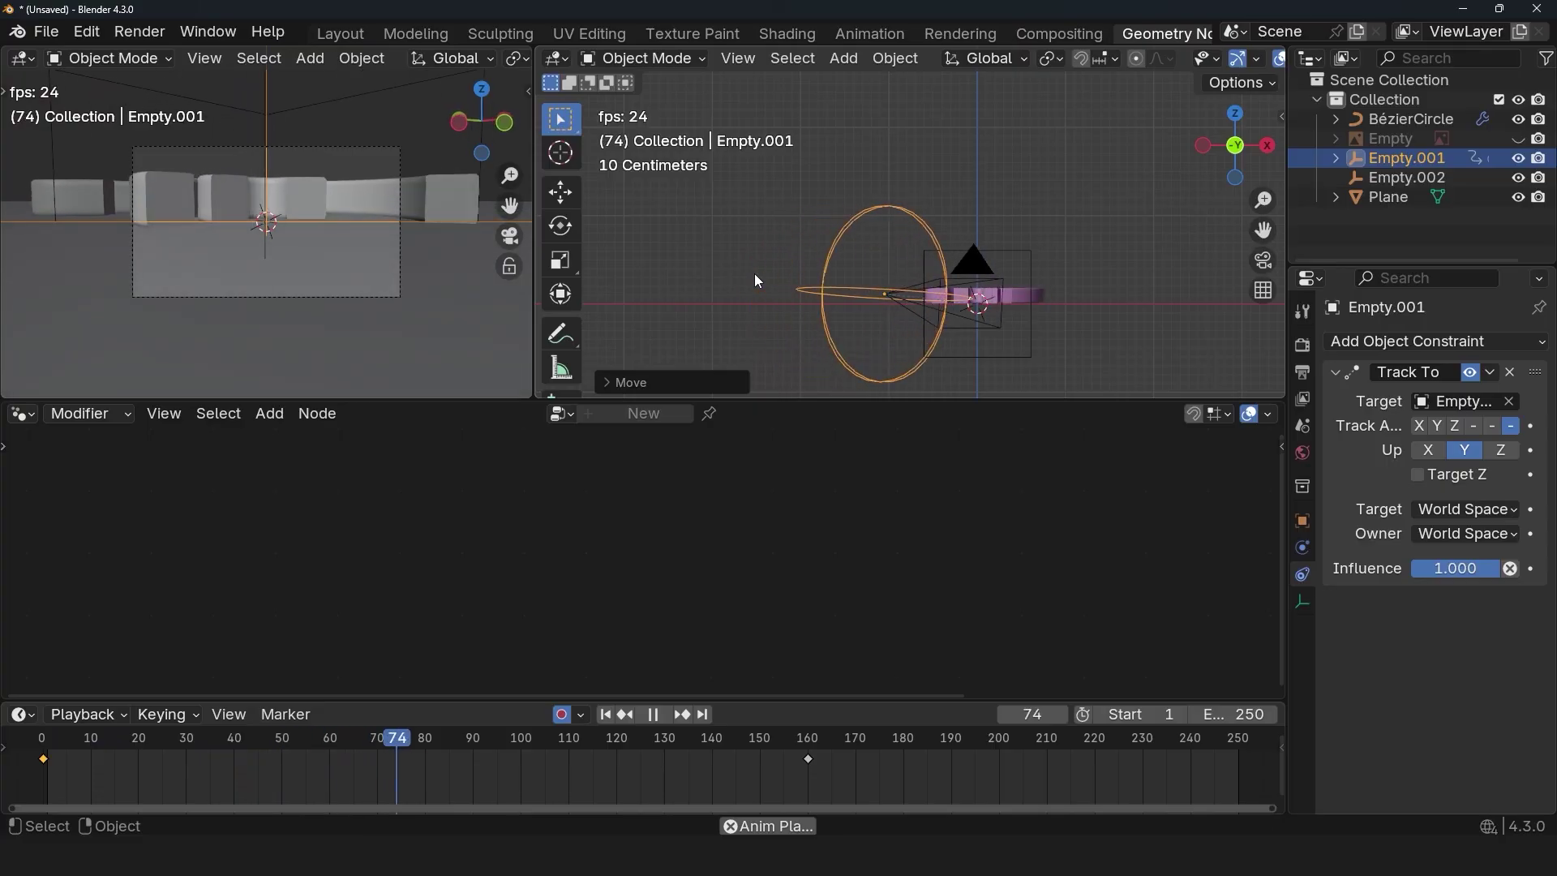
{"action": "key", "text": "space"}
In top view, shift the empty's frame-0 position, replay, and scrub to frame 19
{"action": "key", "text": "KP_7"}
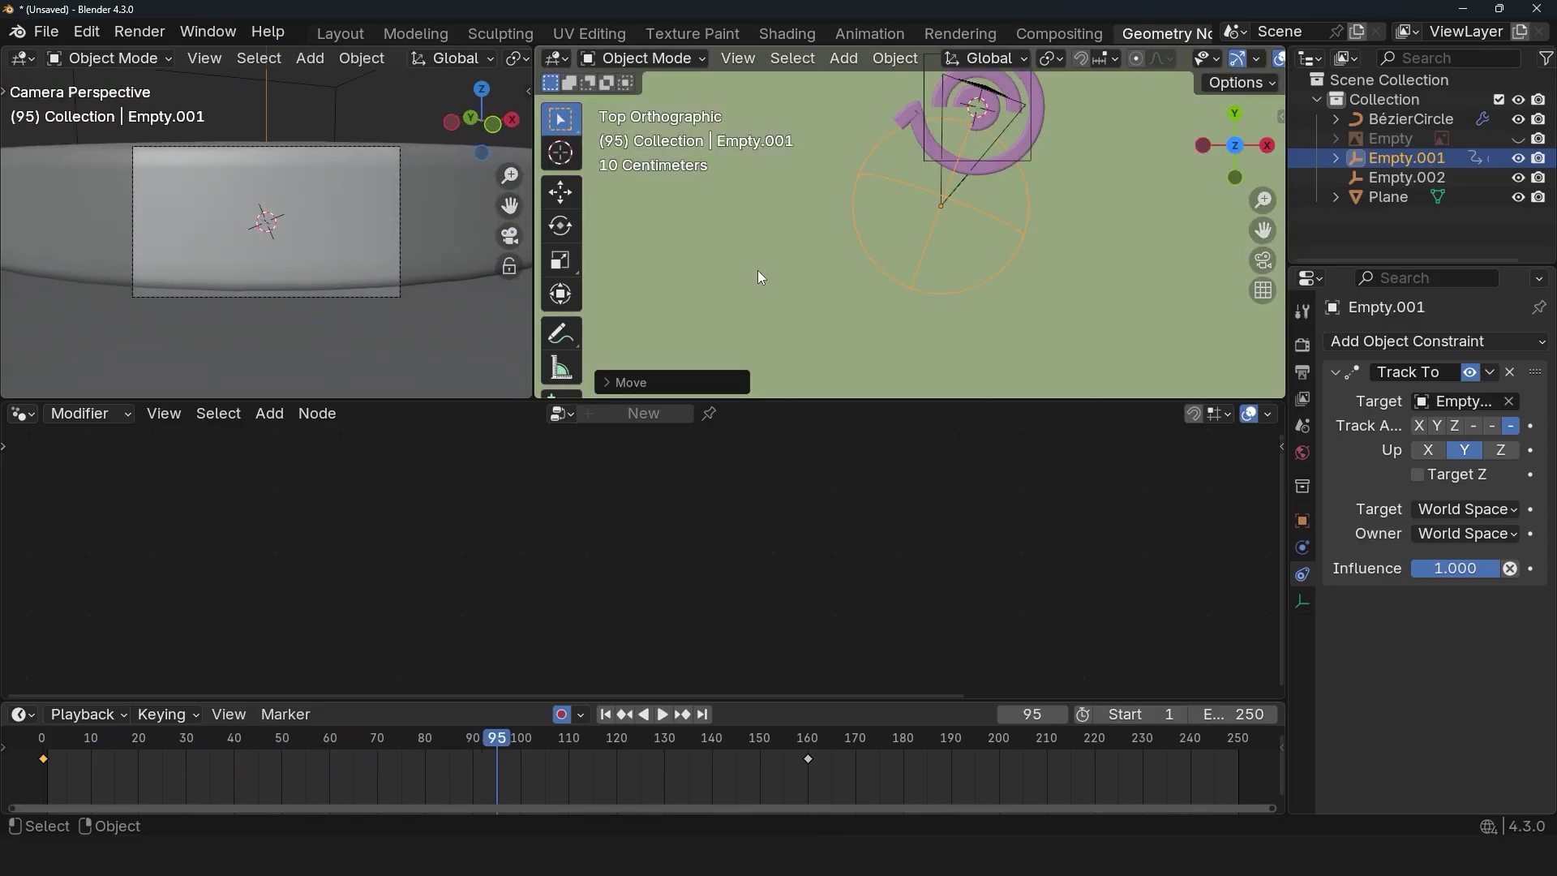
{"action": "key", "text": "shift+Left"}
{"action": "key", "text": "g"}
{"action": "left_click", "coordinate": [1133, 184]}
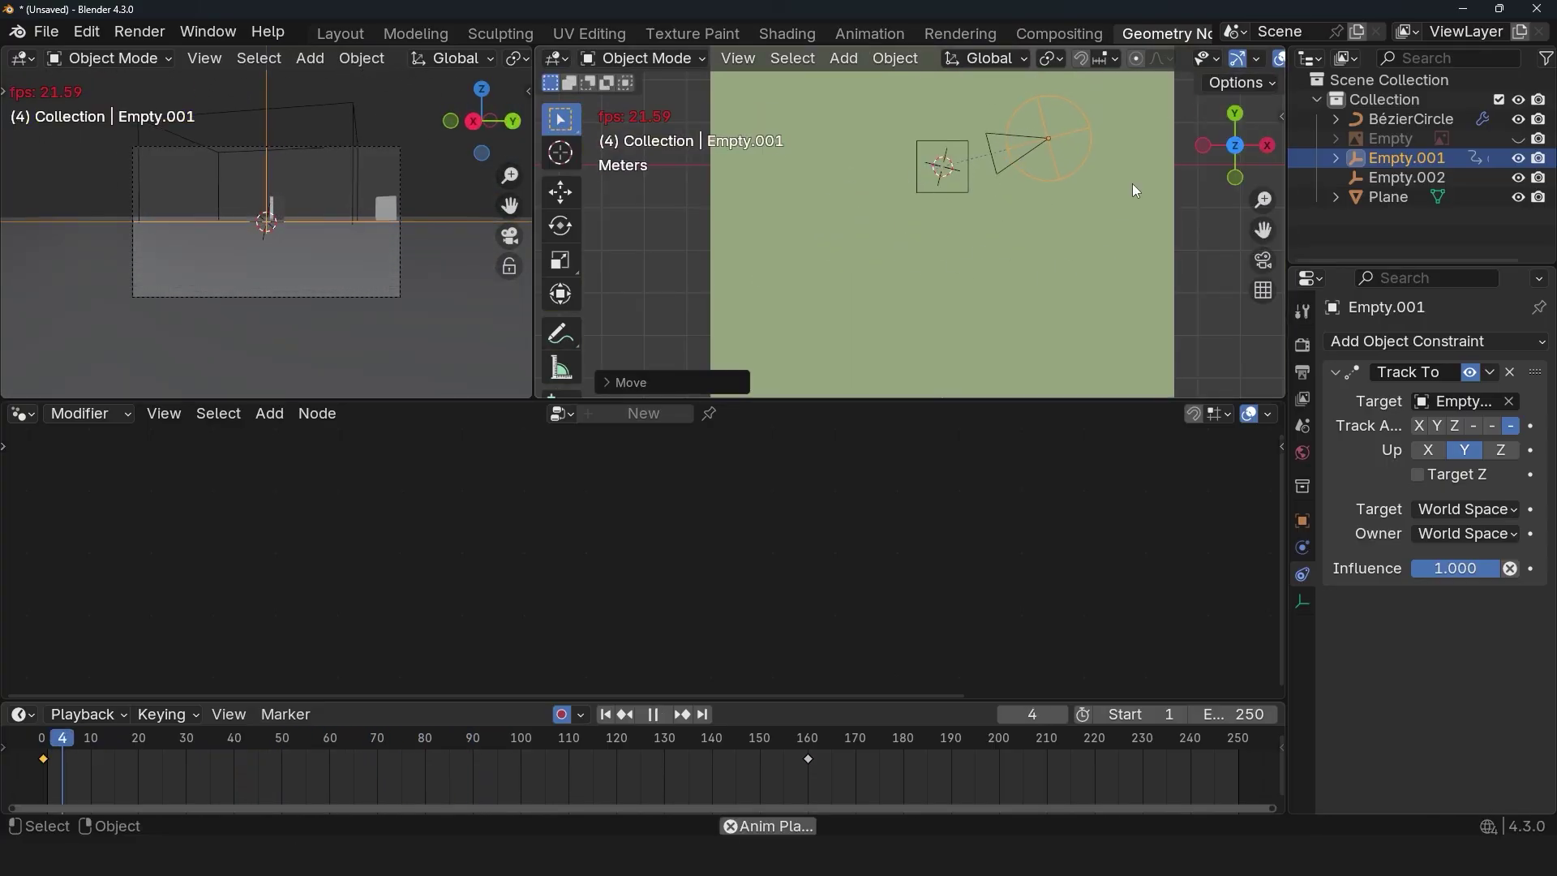
{"action": "key", "text": "space"}
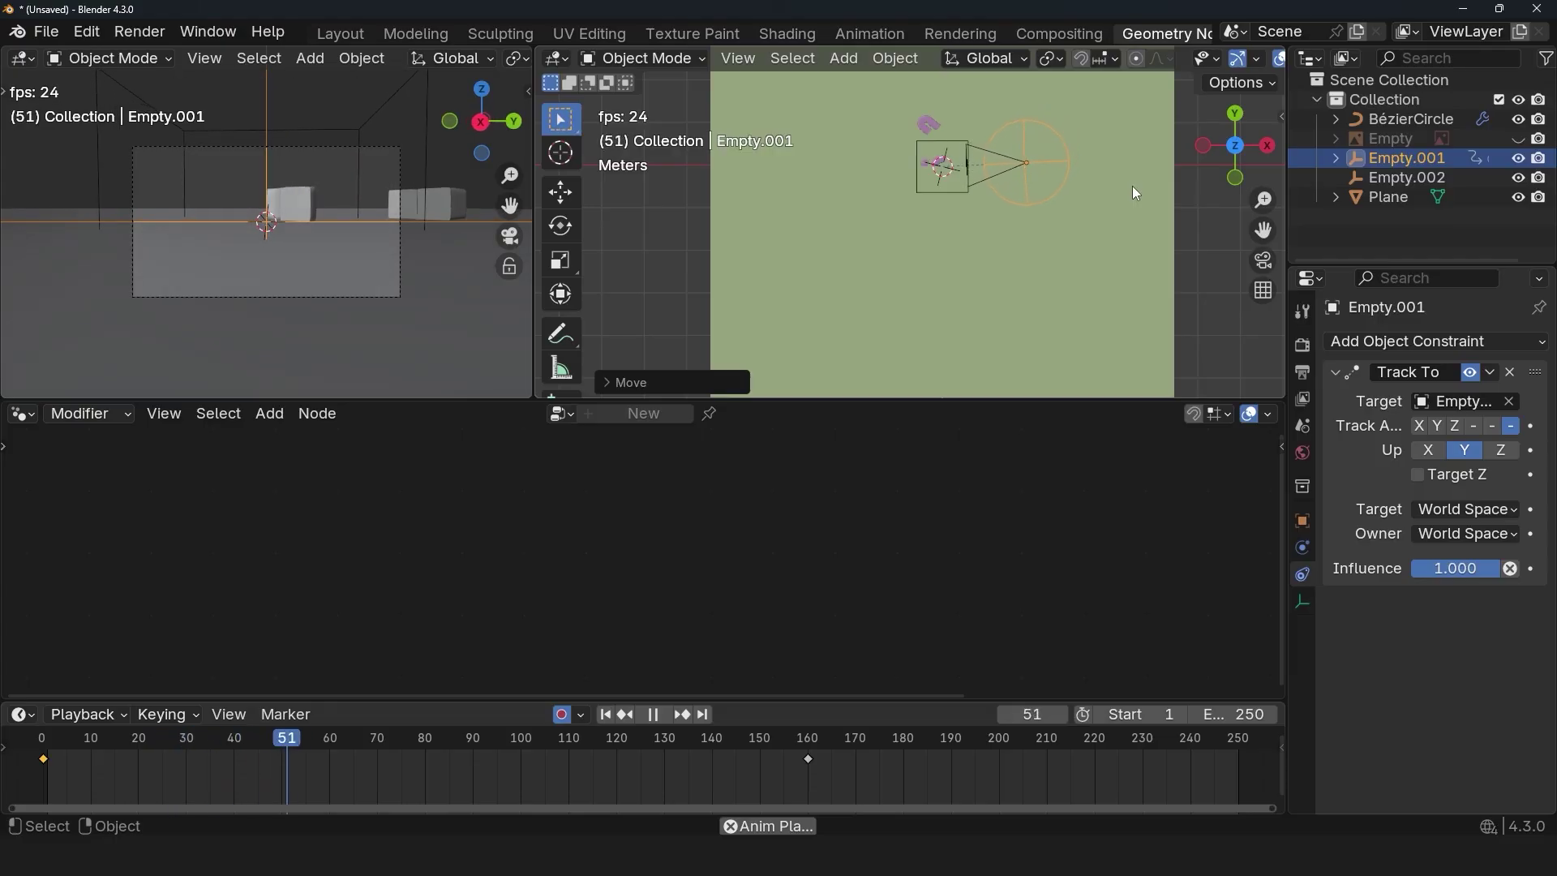
{"action": "key", "text": "space"}
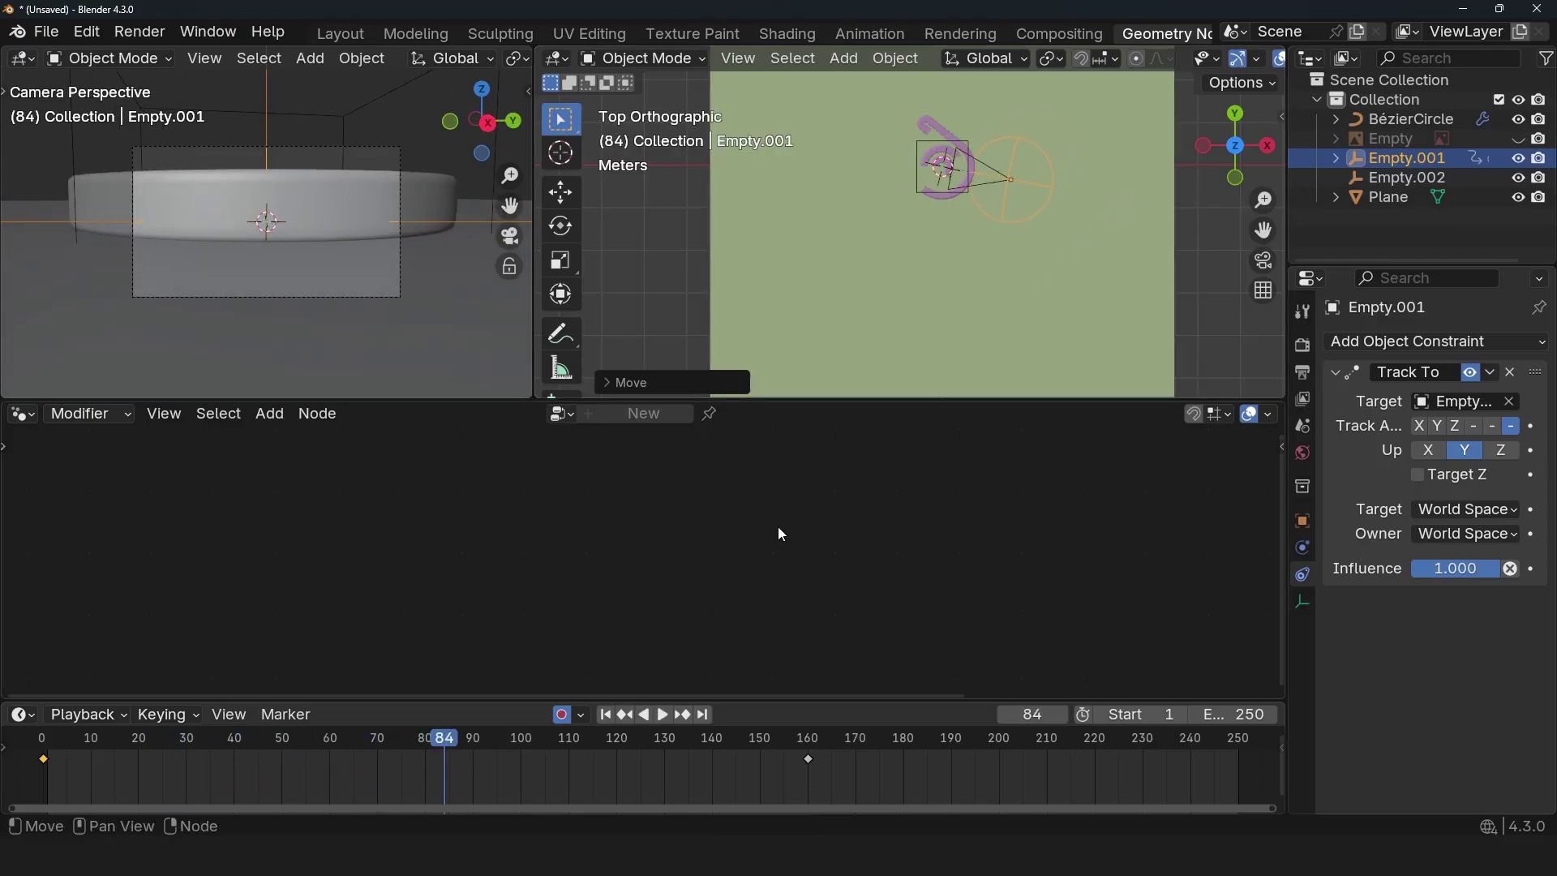
{"action": "left_click_drag", "start_coordinate": [727, 754], "coordinate": [114, 762]}
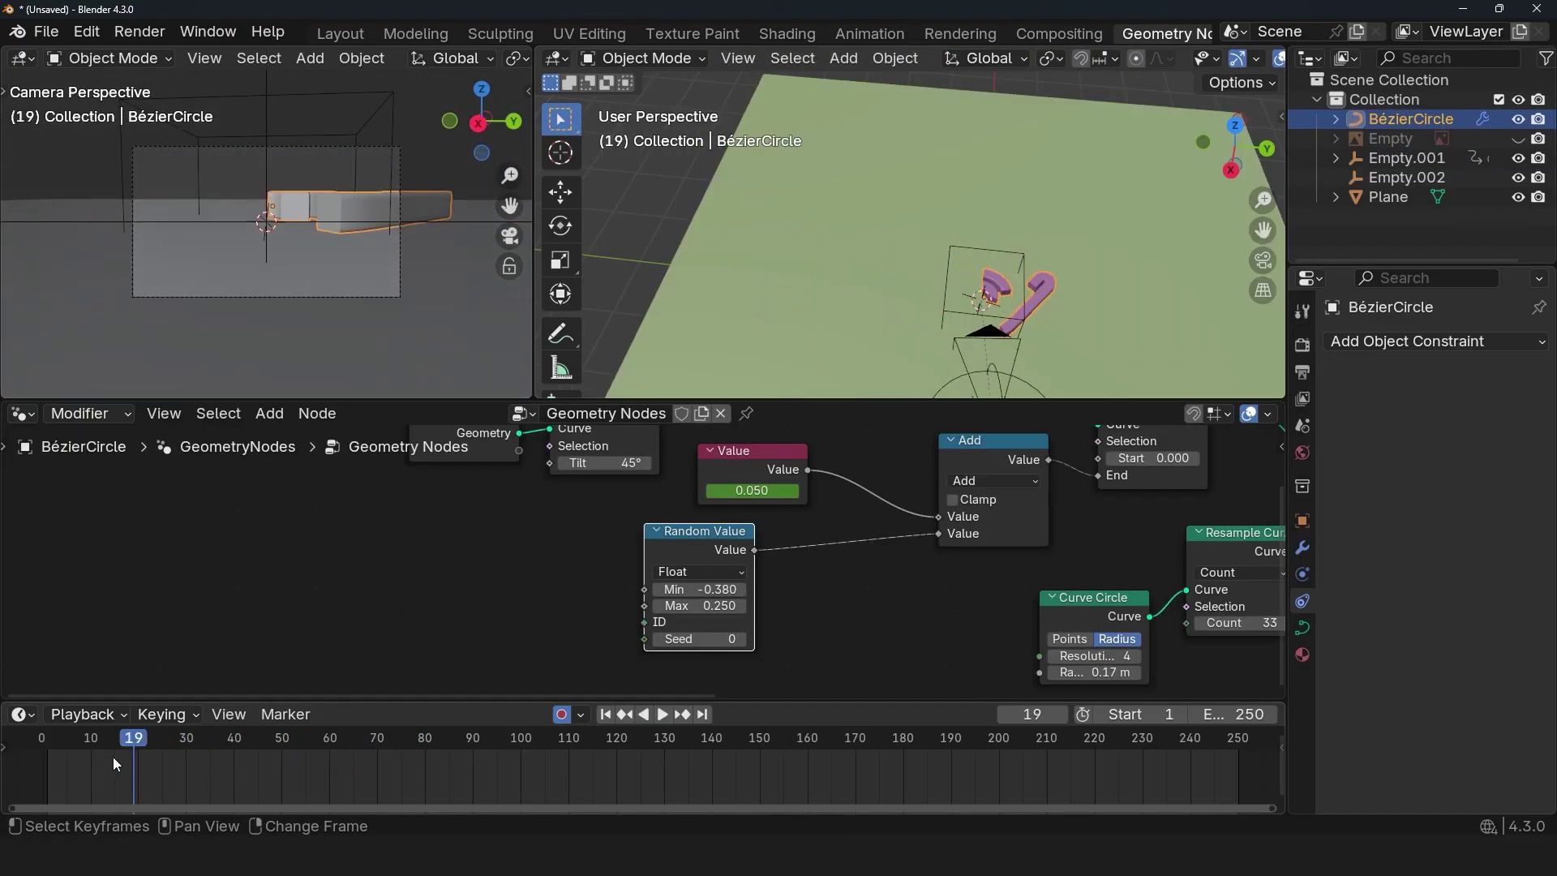